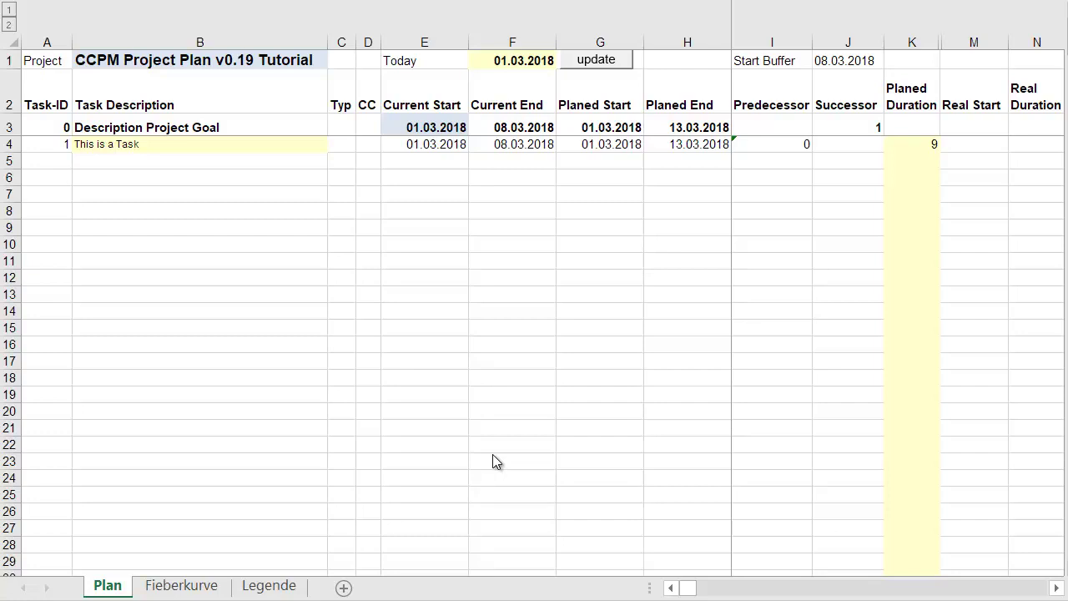
# - Look over the Task Description rows and the Predecessor column of the project plan
pyautogui.click(158, 147)
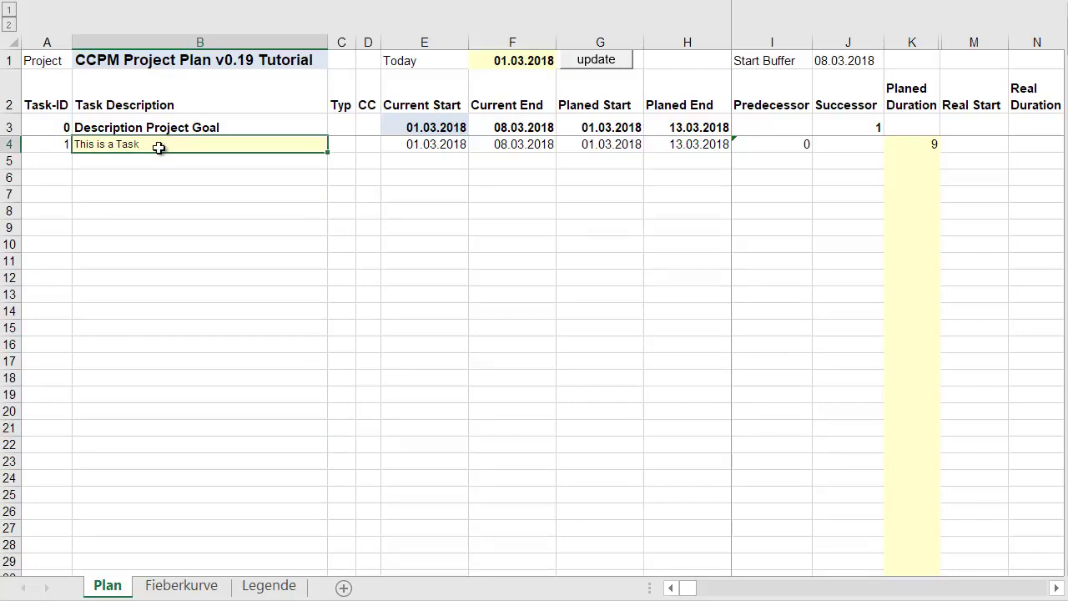
pyautogui.press('Down')
pyautogui.press('Down')
pyautogui.press('Down')
pyautogui.press('Down')
pyautogui.press('Down')
pyautogui.press('Down')
pyautogui.press('Down')
pyautogui.press('Down')
pyautogui.press('Down')
pyautogui.press('Down')
pyautogui.press('Down')
pyautogui.press('Down')
pyautogui.press('Down')
pyautogui.press('Down')
pyautogui.press('Down')
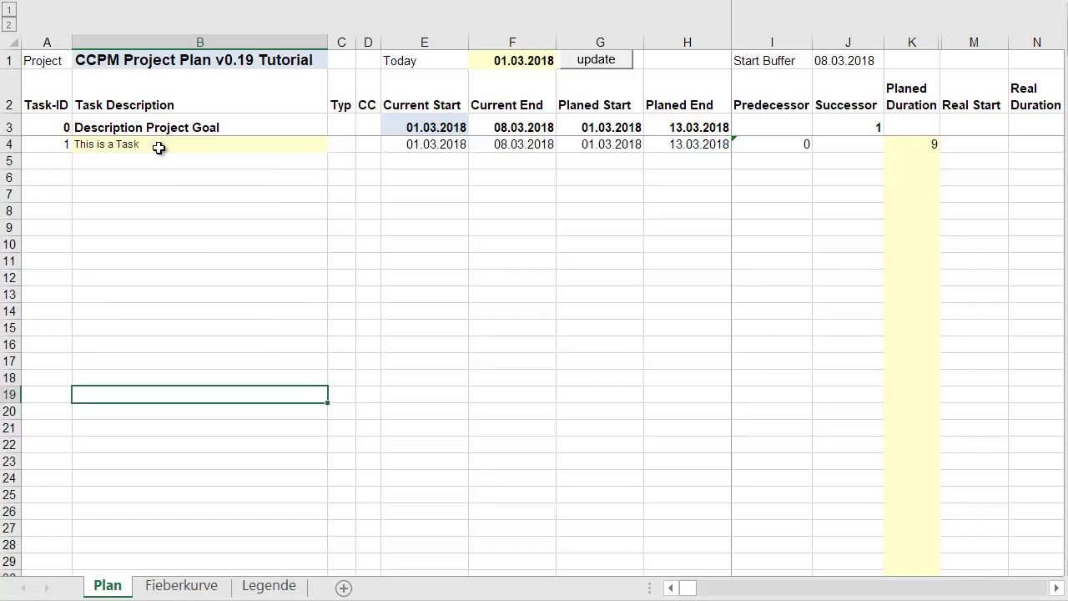
pyautogui.moveTo(793, 144)
pyautogui.mouseDown()
pyautogui.moveTo(845, 219)
pyautogui.moveTo(784, 438)
pyautogui.mouseUp()
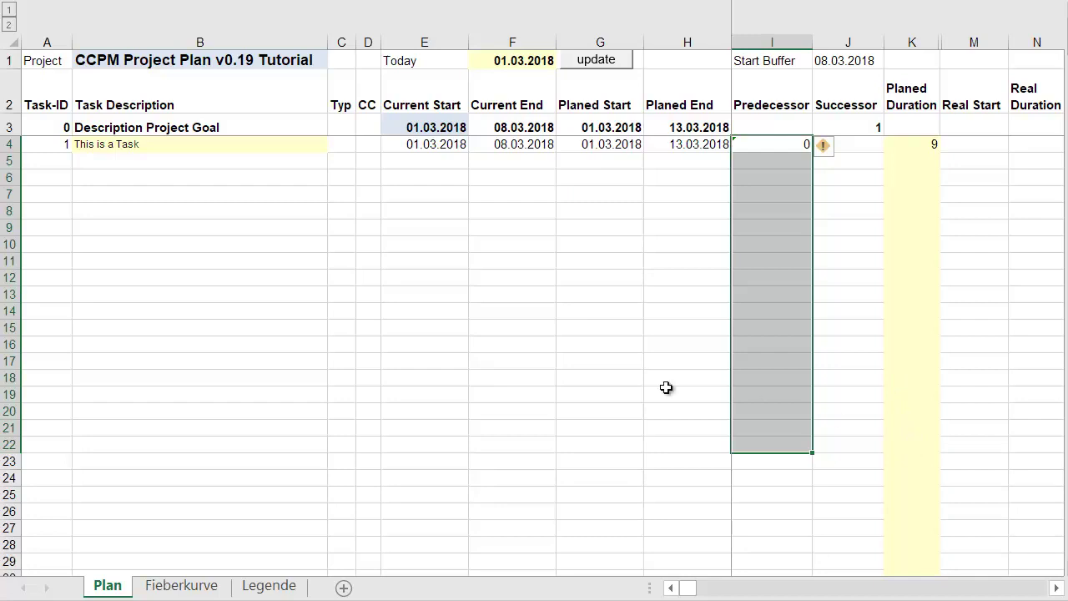
# - Change the description of task 1 to "thinking a little about what to do ..."
pyautogui.click(186, 144)
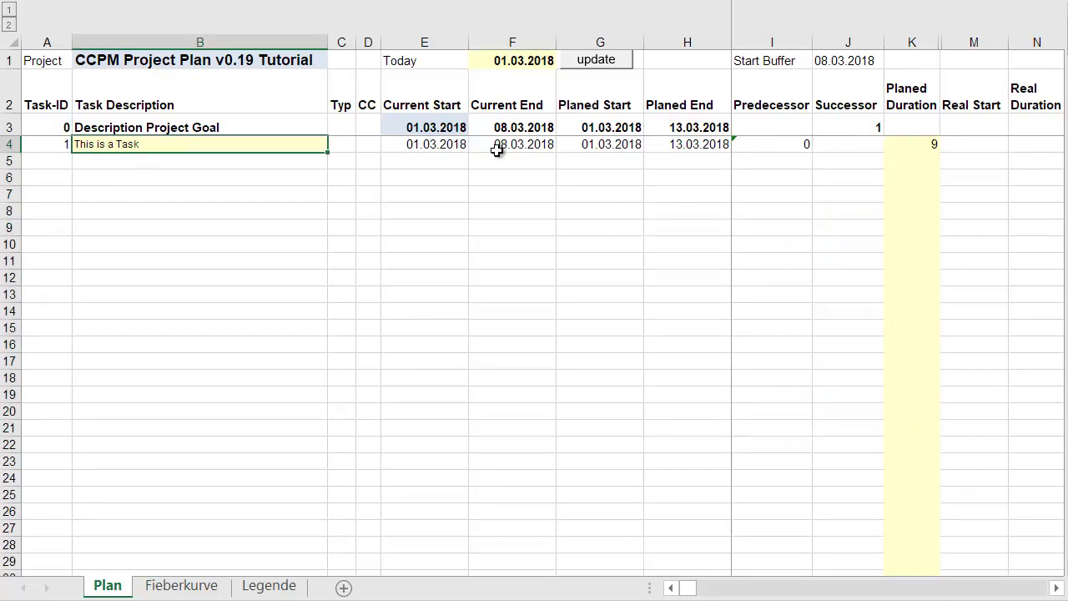
pyautogui.write('think')
pyautogui.press('BackSpace')
pyautogui.press('BackSpace')
pyautogui.write('nking a little about what to do ...')
pyautogui.press('Return')
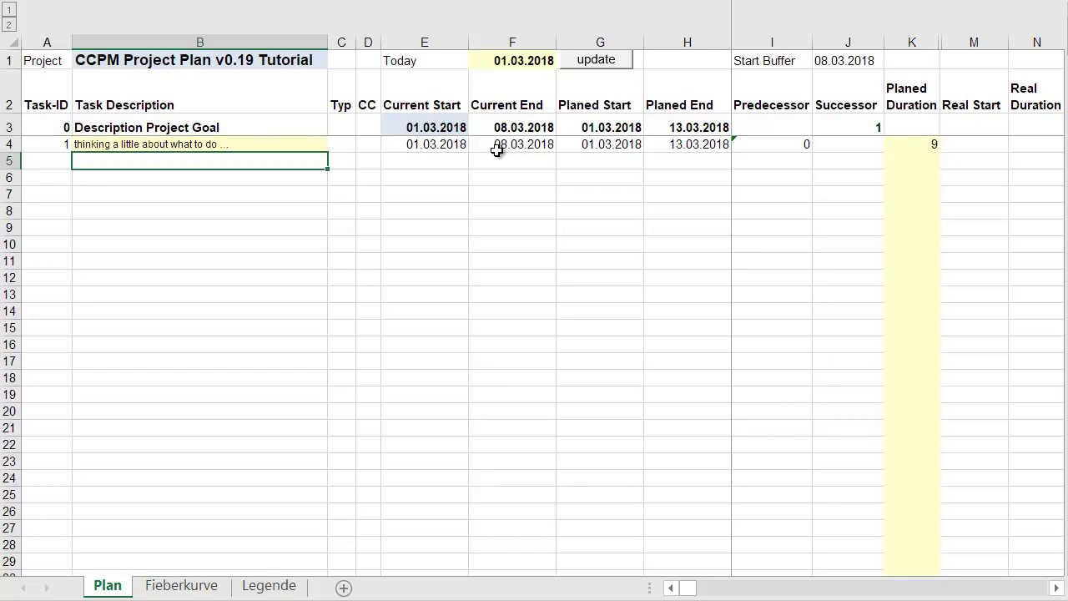
pyautogui.press('Up')
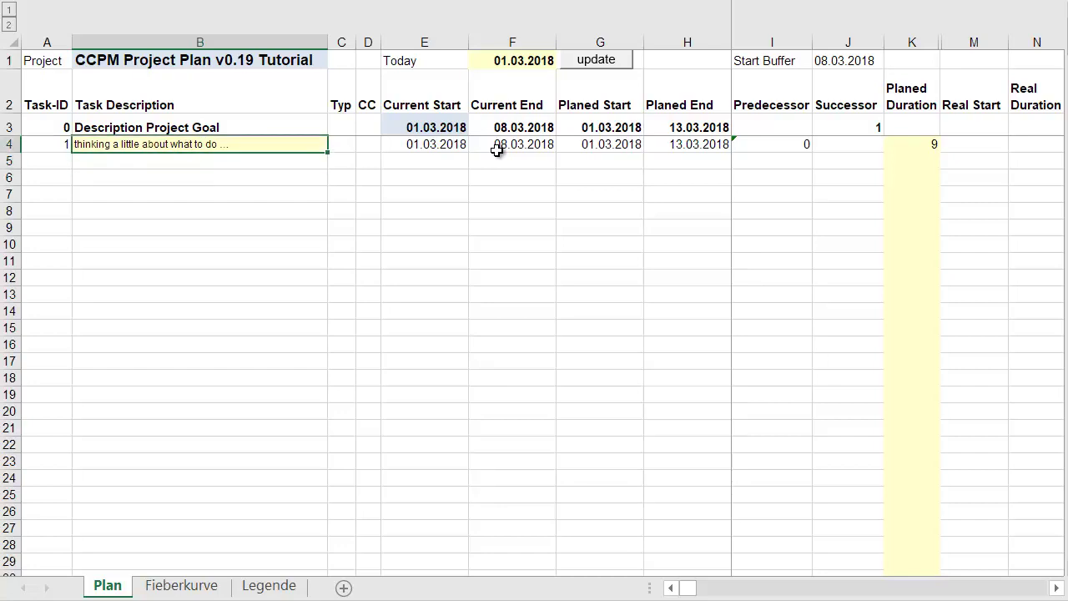
# - Examine the project's current and planned start and end dates and the predecessor of task 1
pyautogui.press('Right')
pyautogui.press('Right')
pyautogui.press('Right')
pyautogui.press('Right')
pyautogui.press('Up')
pyautogui.press('Left')
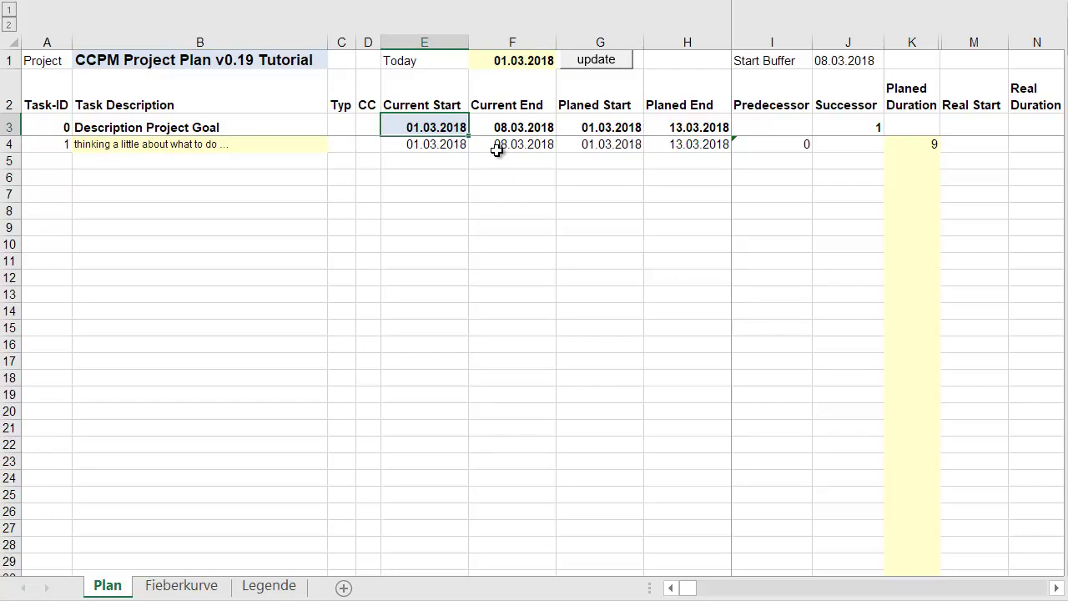
pyautogui.press('Right')
pyautogui.press('Right')
pyautogui.press('Right')
pyautogui.press('Right')
pyautogui.press('Down')
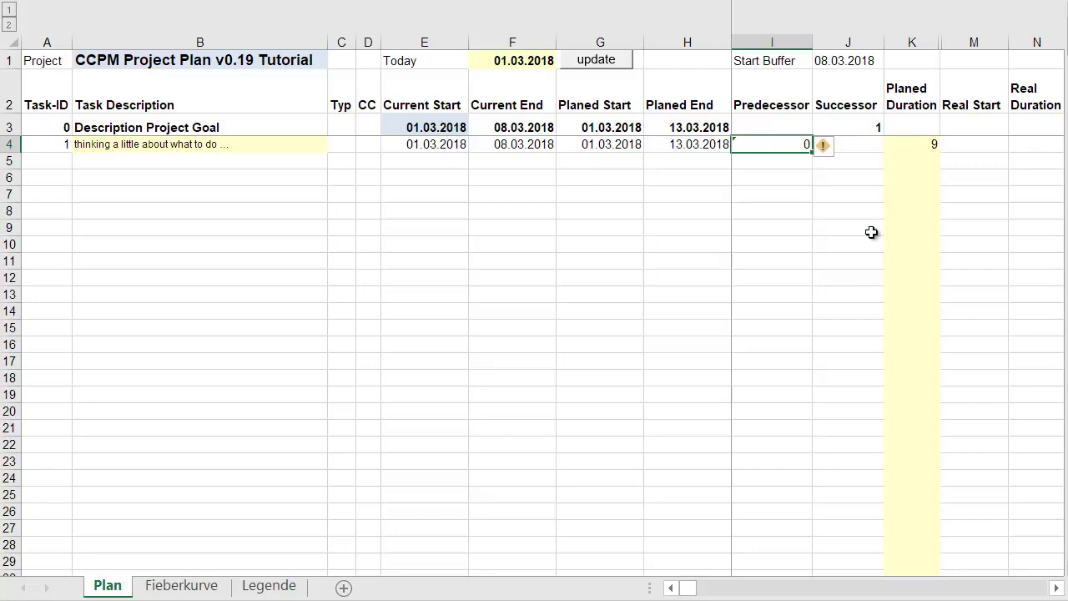
# - Set the planned duration of task 1 to 5 and update the plan, returning to the Plan sheet
pyautogui.press('Right')
pyautogui.press('Right')
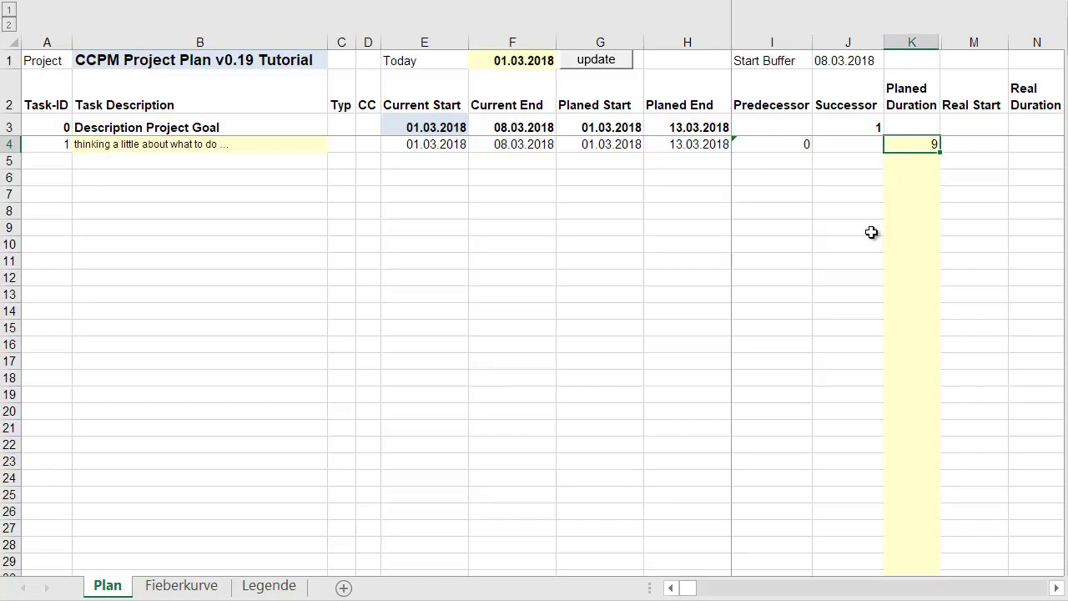
pyautogui.write('5')
pyautogui.press('Return')
pyautogui.press('Up')
pyautogui.click(592, 67)
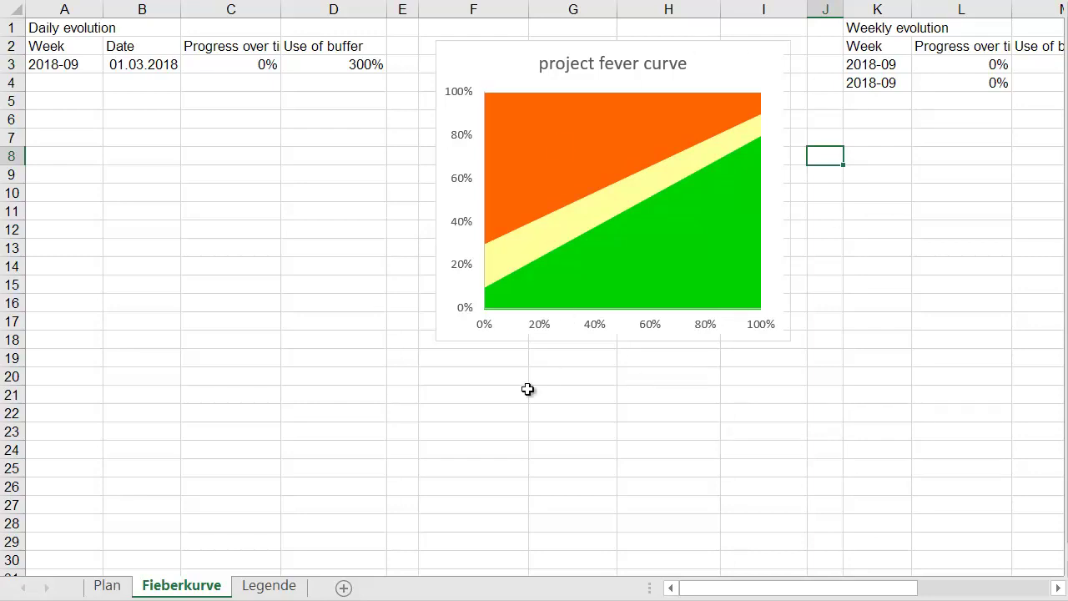
pyautogui.click(109, 586)
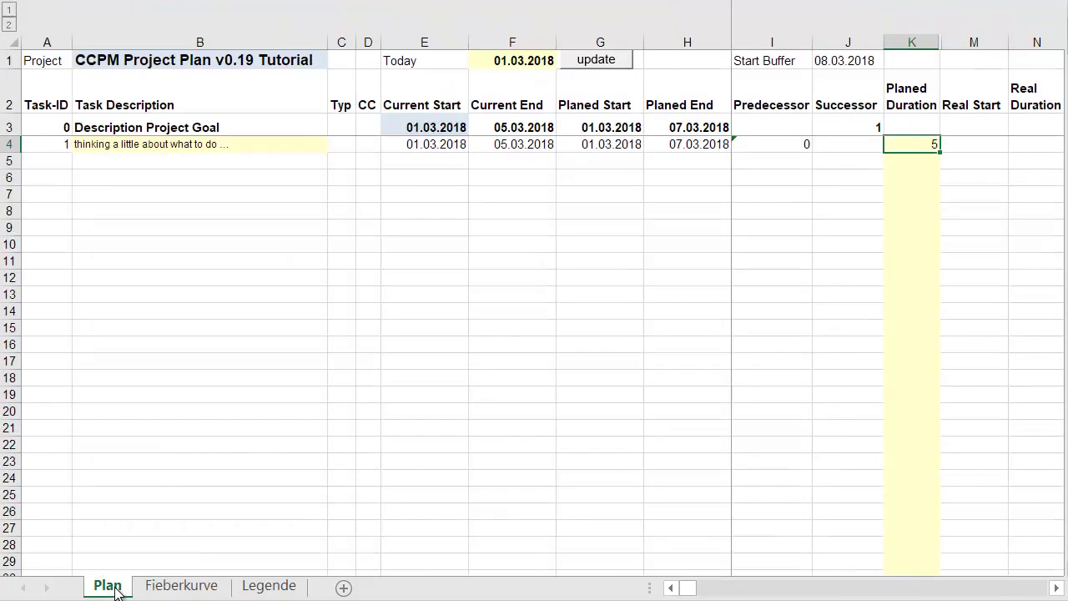
# - Re-enter 5 as the planned duration of task 1
pyautogui.press('Delete')
pyautogui.write('5')
pyautogui.press('Tab')
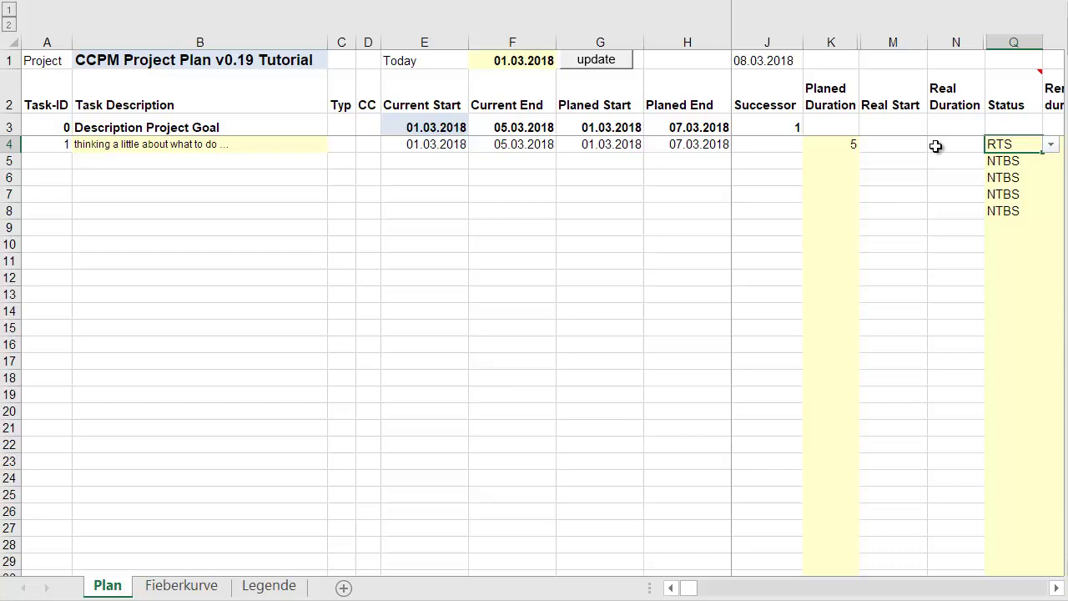
# - Examine the status and remaining duration of task 1 and its row in the calendar timeline
pyautogui.hscroll(1, 935, 146)
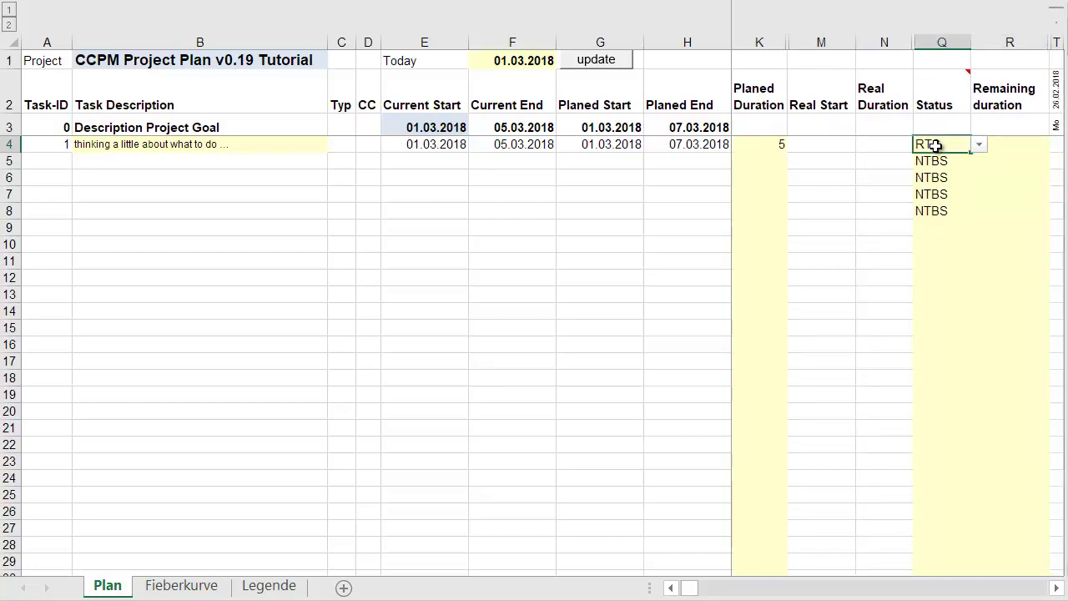
pyautogui.press('Right')
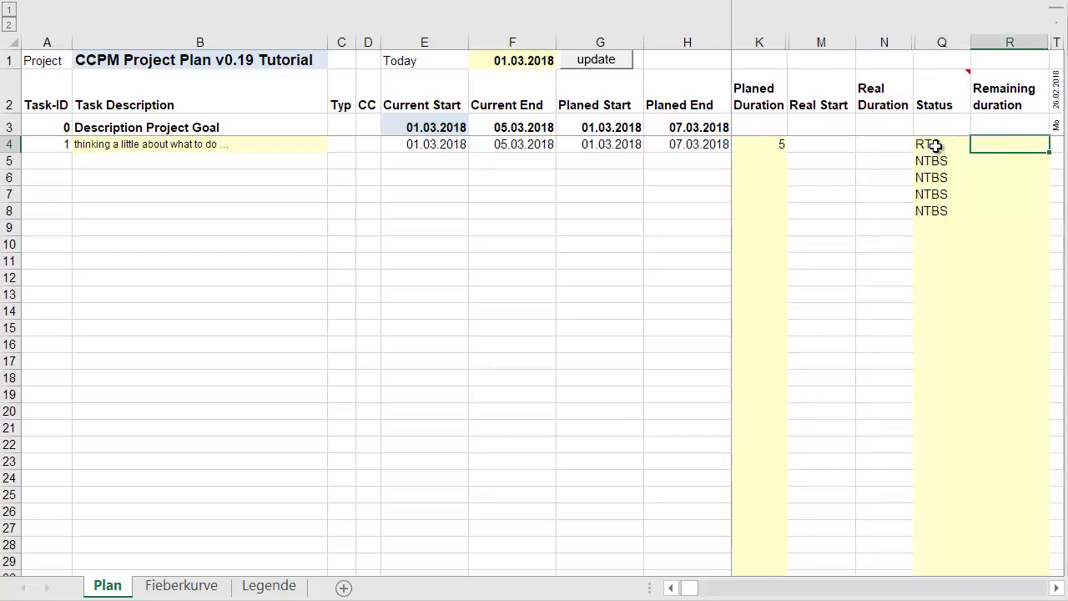
pyautogui.press('Right')
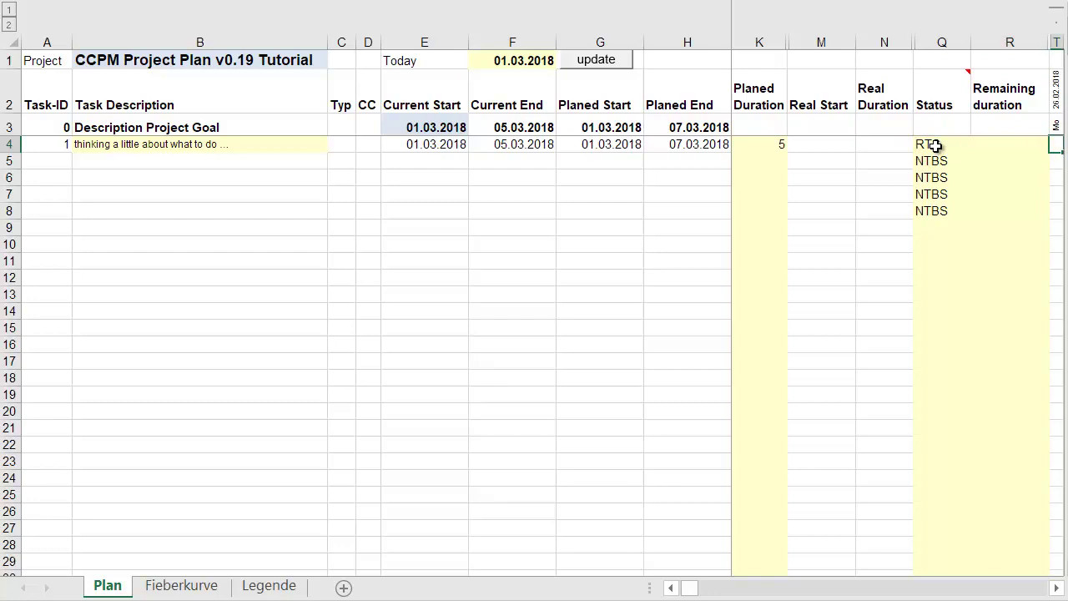
pyautogui.hscroll(1, 935, 146)
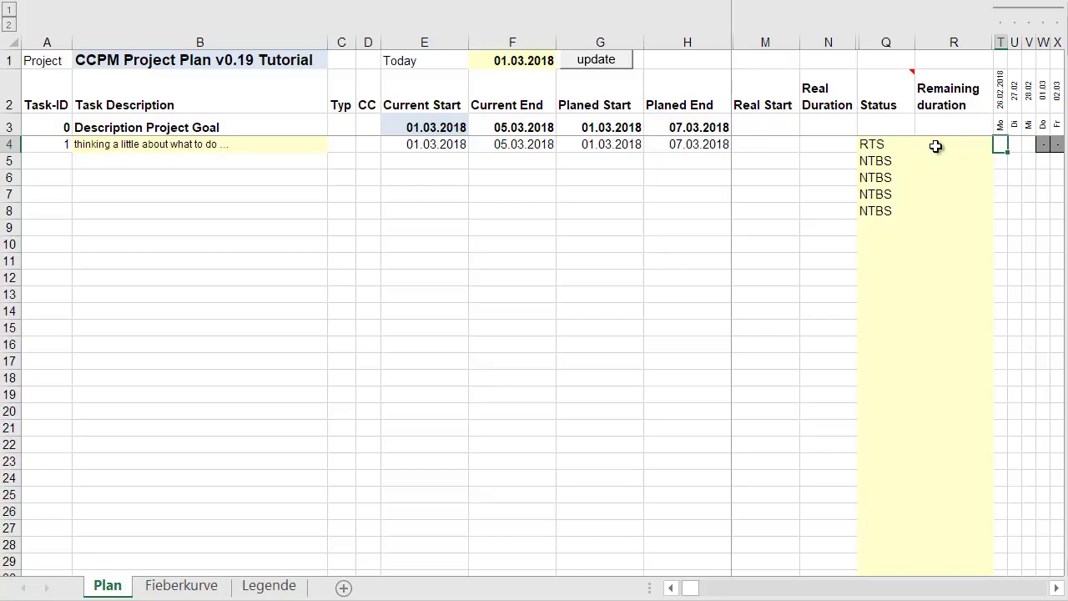
pyautogui.press('Right')
pyautogui.press('Right')
pyautogui.press('Right')
pyautogui.press('Right')
pyautogui.press('Right')
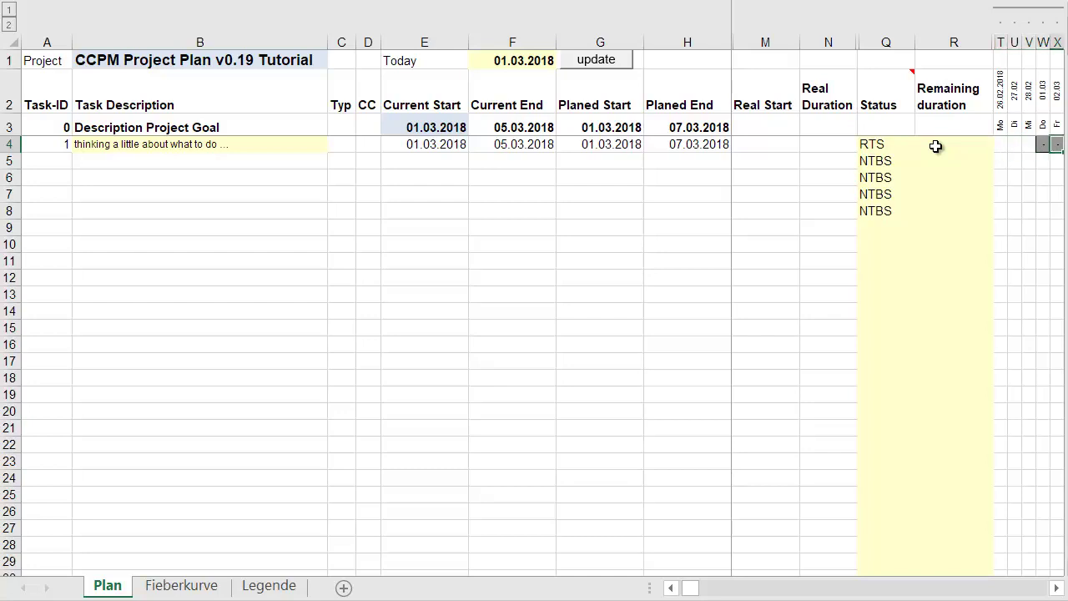
pyautogui.press('Right')
pyautogui.press('Right')
pyautogui.press('Right')
pyautogui.press('Right')
pyautogui.press('Right')
pyautogui.press('Right')
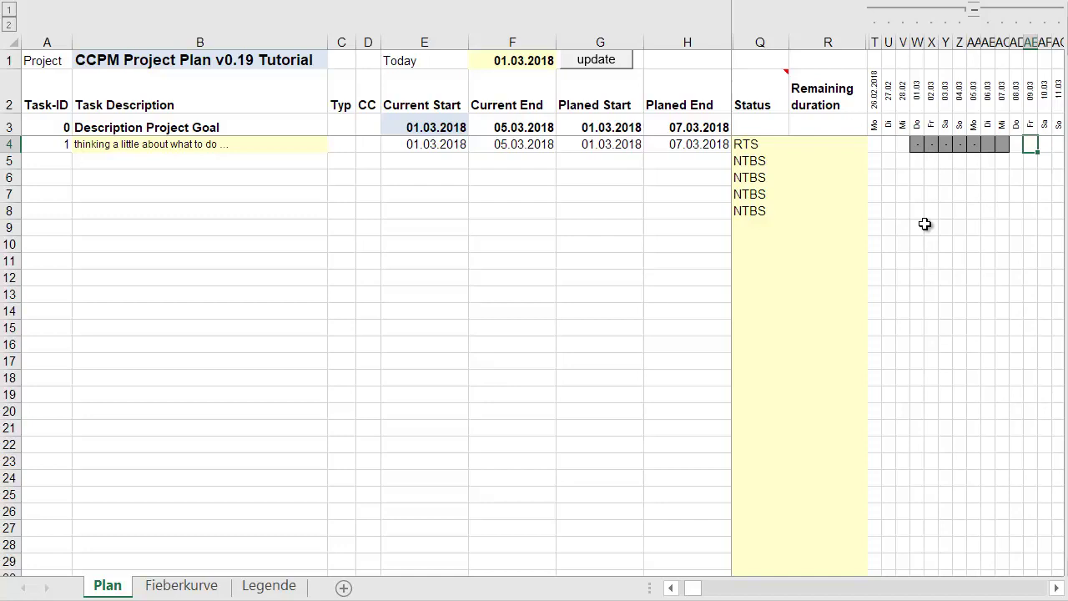
# - Trace the timeline bar of task 1 day by day, comparing the marked days with the full bar from 01.03 to 07.03
pyautogui.press('Left')
pyautogui.press('Left')
pyautogui.press('Left')
pyautogui.press('Left')
pyautogui.press('Left')
pyautogui.press('Left')
pyautogui.press('Left')
pyautogui.press('Left')
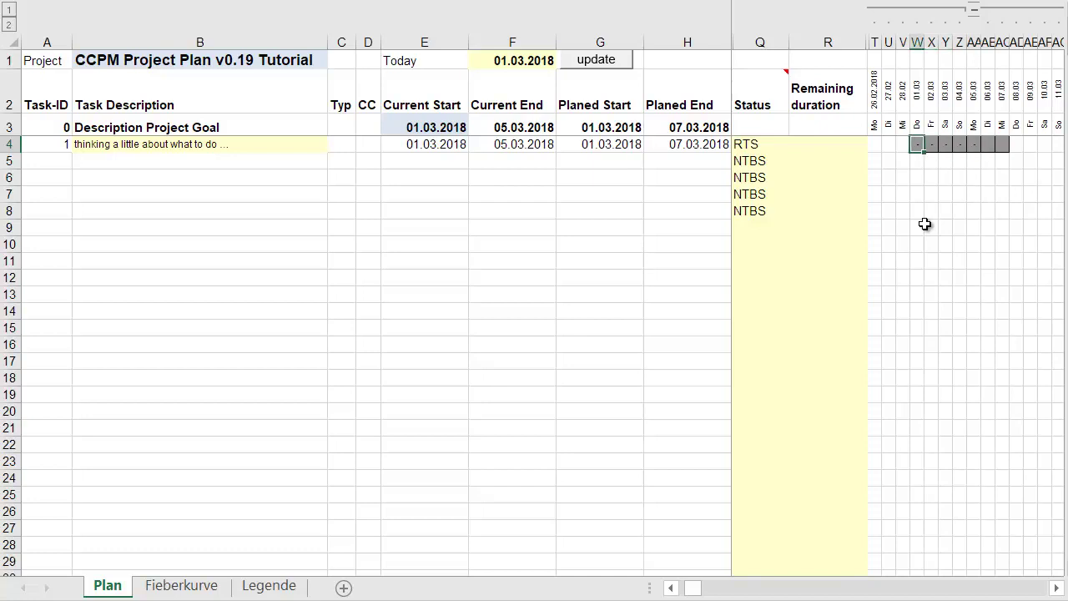
pyautogui.press('Right')
pyautogui.press('Right')
pyautogui.press('Right')
pyautogui.press('Left')
pyautogui.press('Left')
pyautogui.press('Left')
pyautogui.press('Right')
pyautogui.press('Right')
pyautogui.press('Right')
pyautogui.press('Right')
pyautogui.press('Right')
pyautogui.press('Right')
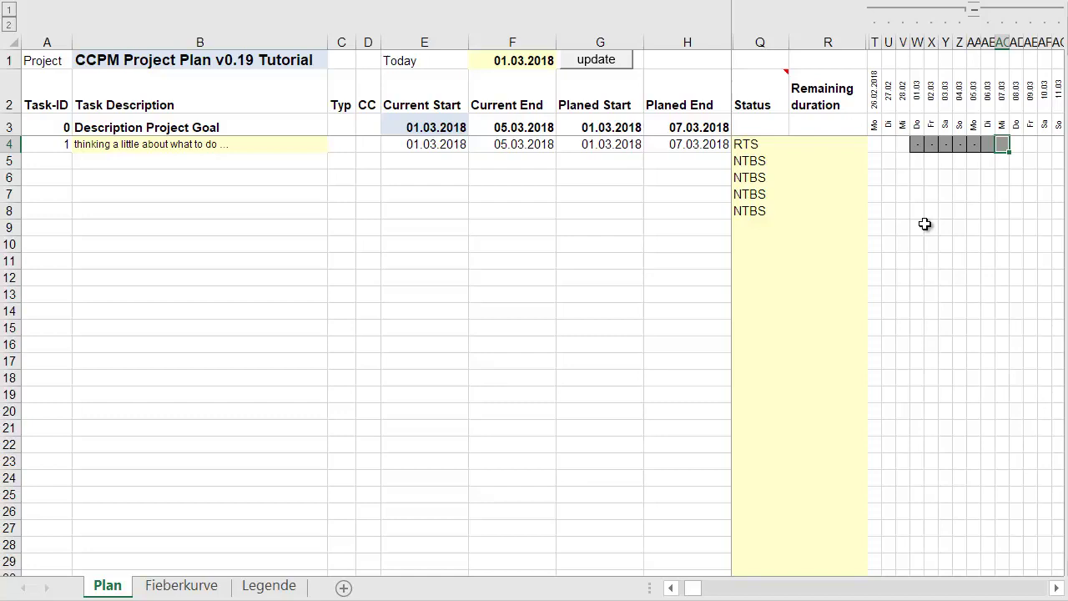
pyautogui.press('Left')
pyautogui.press('Left')
pyautogui.press('Left')
pyautogui.press('Left')
pyautogui.press('Left')
pyautogui.press('Left')
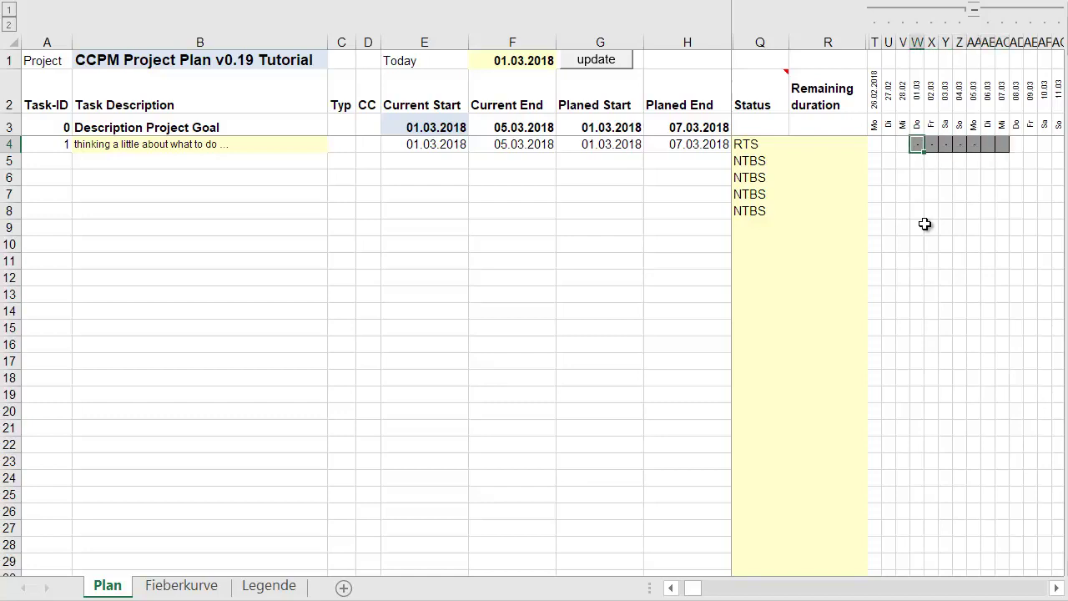
pyautogui.press('Right')
pyautogui.press('Right')
pyautogui.press('Right')
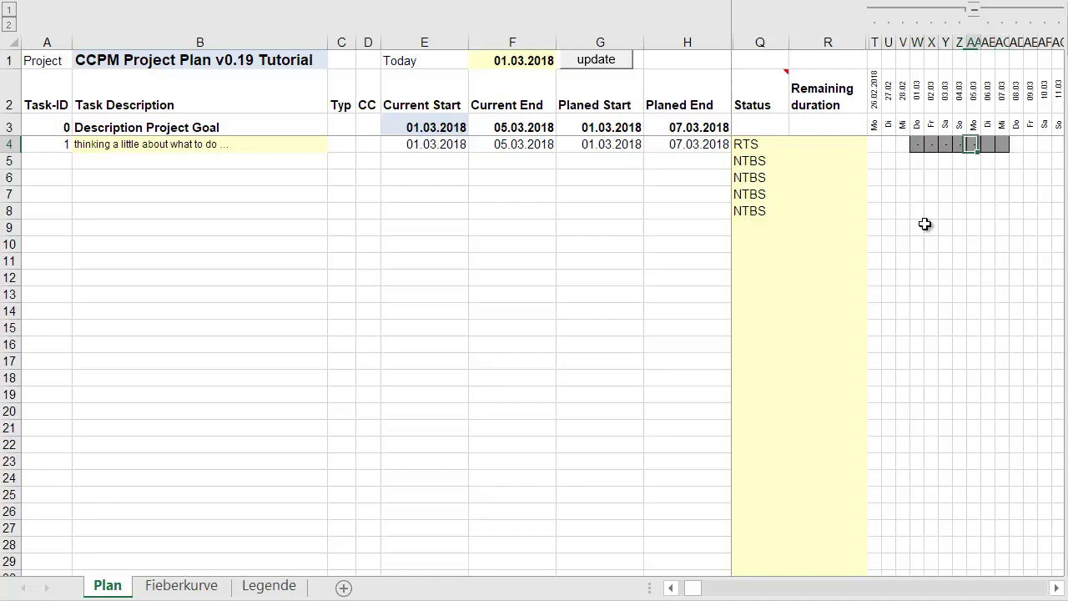
pyautogui.press('Left')
pyautogui.press('Left')
pyautogui.press('Left')
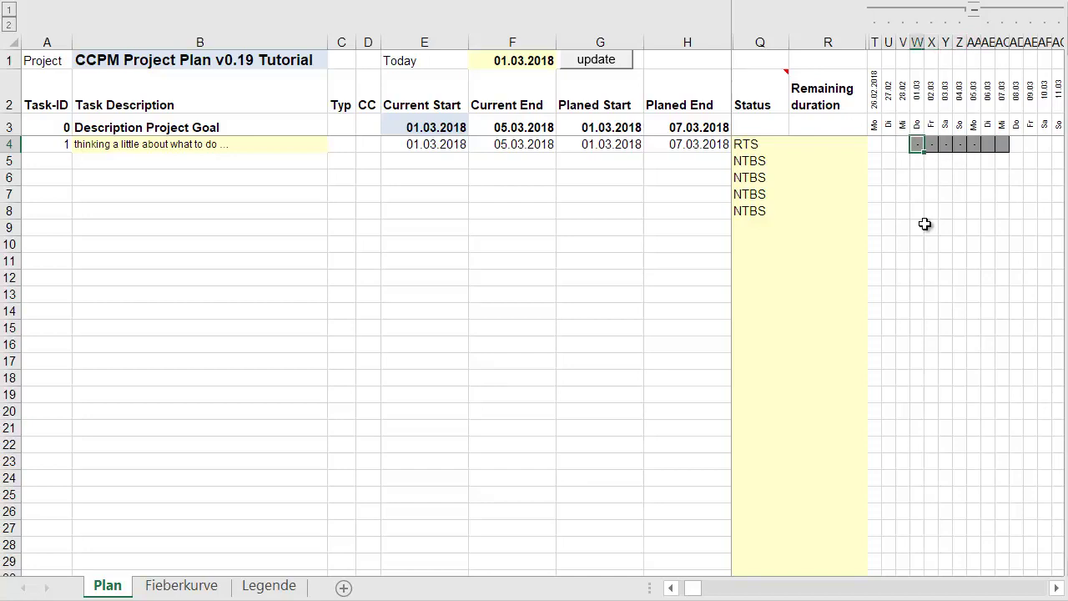
pyautogui.press('Right')
pyautogui.press('Right')
pyautogui.press('Right')
pyautogui.press('Right')
pyautogui.press('Left')
pyautogui.press('Left')
pyautogui.press('Left')
# - Add a task with ID 2 below task 1, described as "programming the stuff i thought of ..."
pyautogui.press('Left')
pyautogui.press('Left')
pyautogui.press('Left')
pyautogui.press('Left')
pyautogui.press('Left')
pyautogui.press('Left')
pyautogui.press('Left')
pyautogui.press('Left')
pyautogui.press('Left')
pyautogui.press('Left')
pyautogui.press('Left')
pyautogui.press('Left')
pyautogui.press('Left')
pyautogui.press('Left')
pyautogui.press('Left')
pyautogui.press('Left')
pyautogui.press('Left')
pyautogui.press('Left')
pyautogui.press('Left')
pyautogui.press('Left')
pyautogui.press('Left')
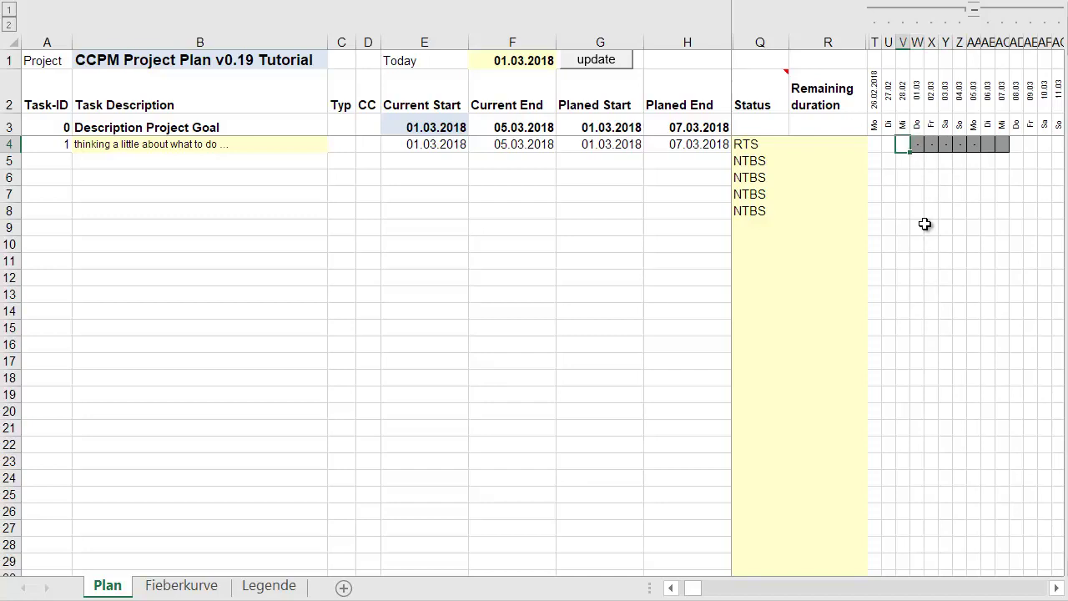
pyautogui.press('Right')
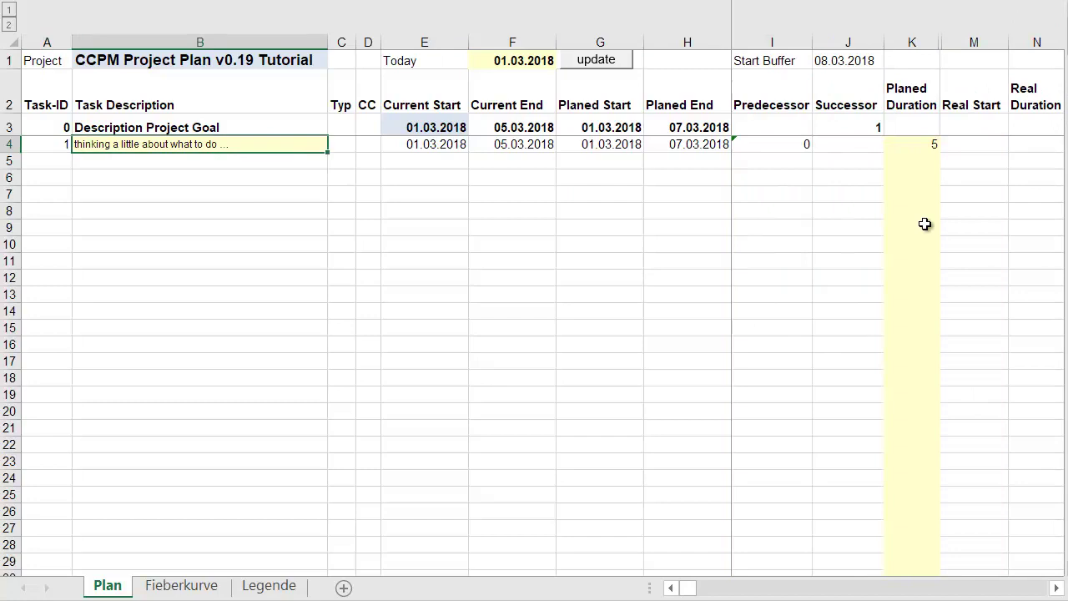
pyautogui.press('Down')
pyautogui.press('Left')
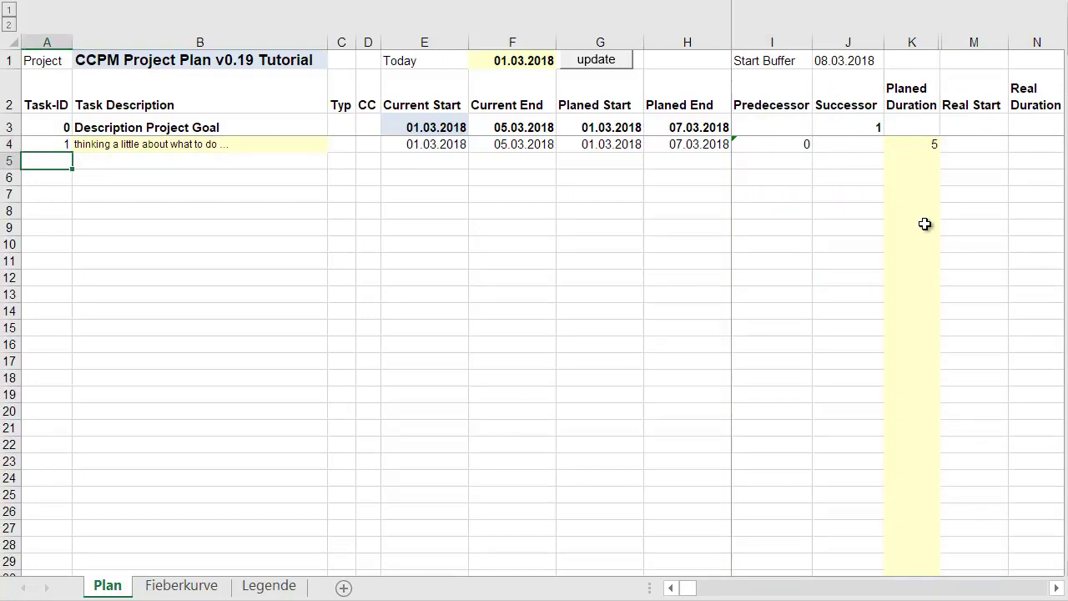
pyautogui.write('2')
pyautogui.press('Right')
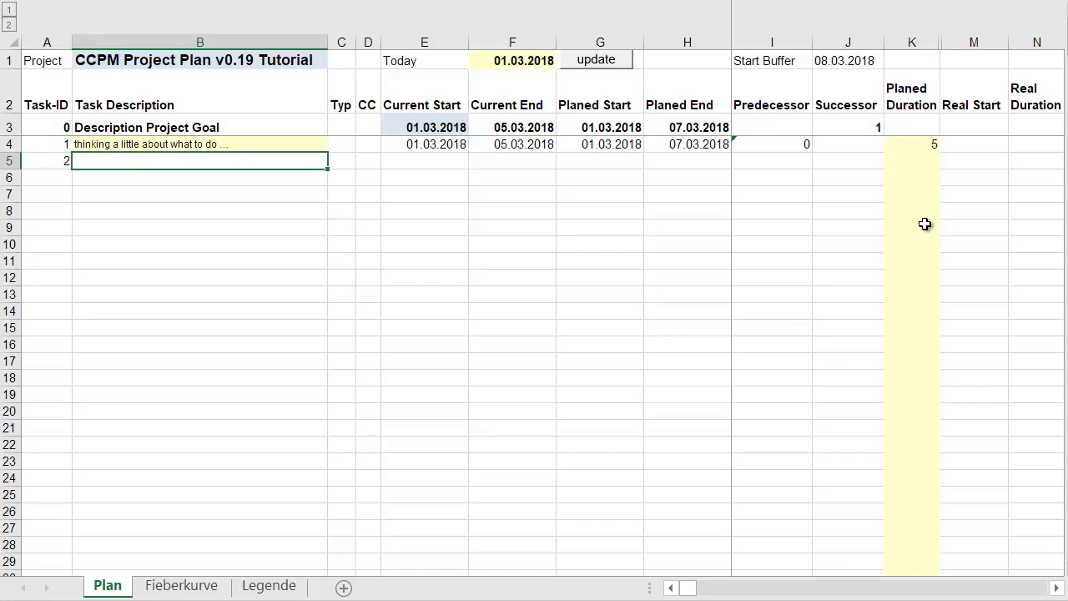
pyautogui.write('programming the stuff i ')
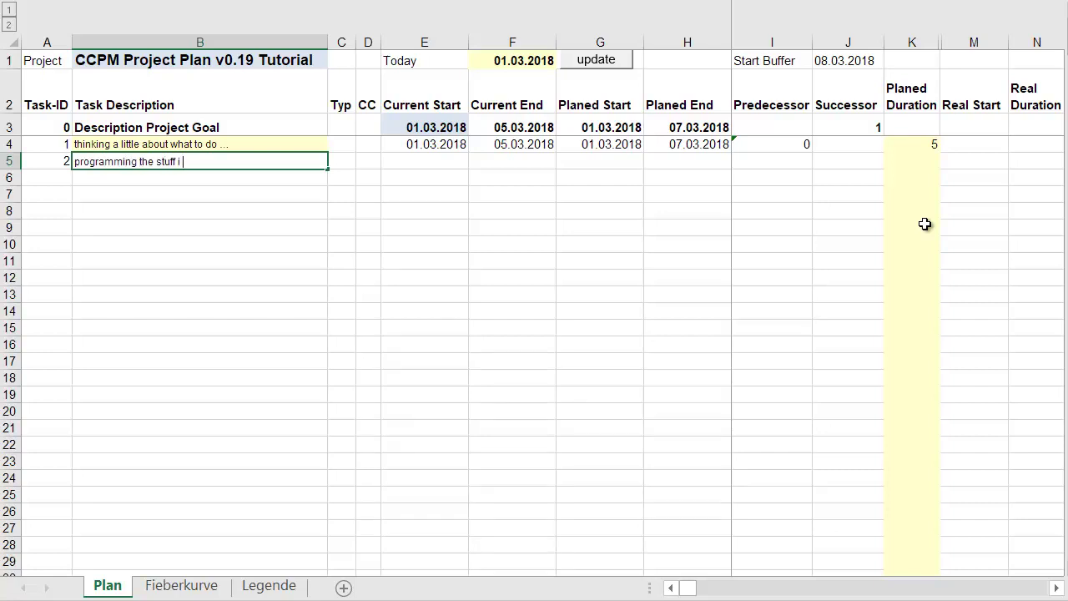
pyautogui.write('thought of ...')
pyautogui.press('Return')
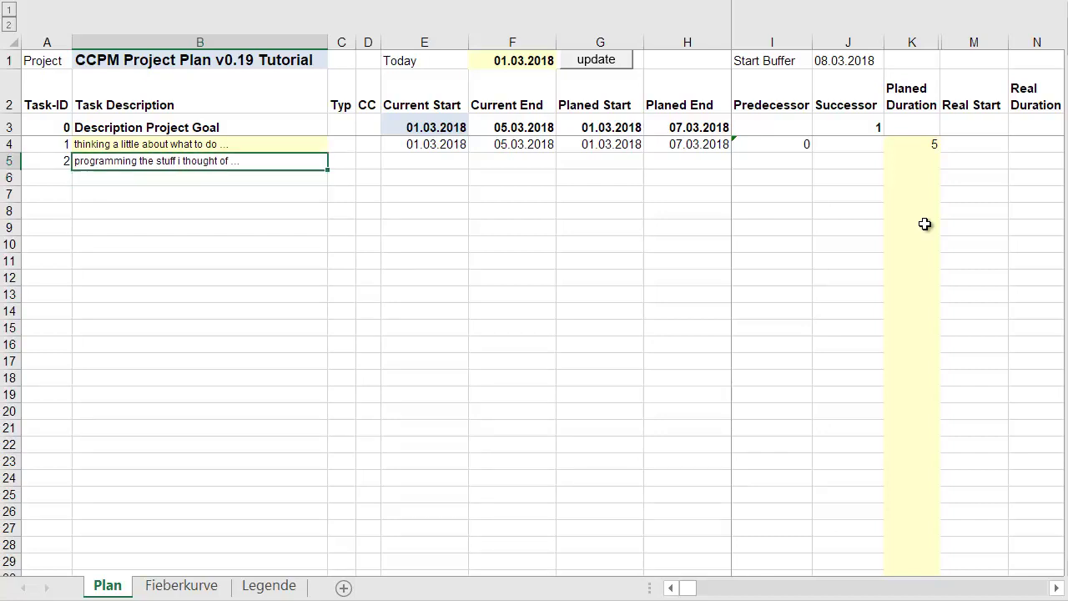
# - Set the planned duration of task 2 to 10
pyautogui.press('Up')
pyautogui.press('Right')
pyautogui.press('Right')
pyautogui.press('Right')
pyautogui.press('Right')
pyautogui.press('Right')
pyautogui.press('Right')
pyautogui.press('Right')
pyautogui.press('Right')
pyautogui.press('Left')
pyautogui.press('Right')
pyautogui.press('Right')
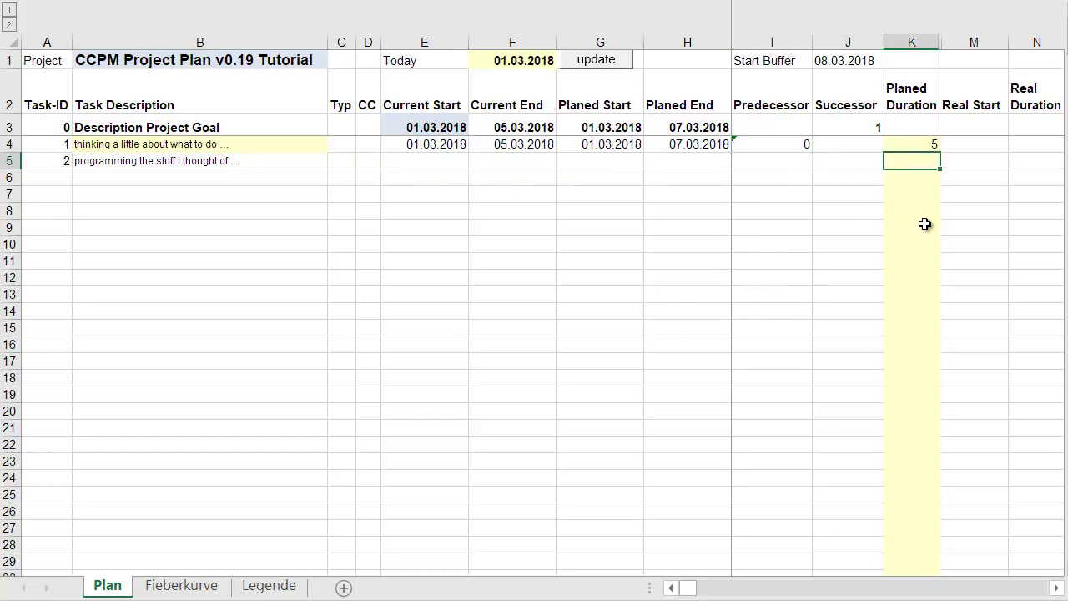
pyautogui.press('Return')
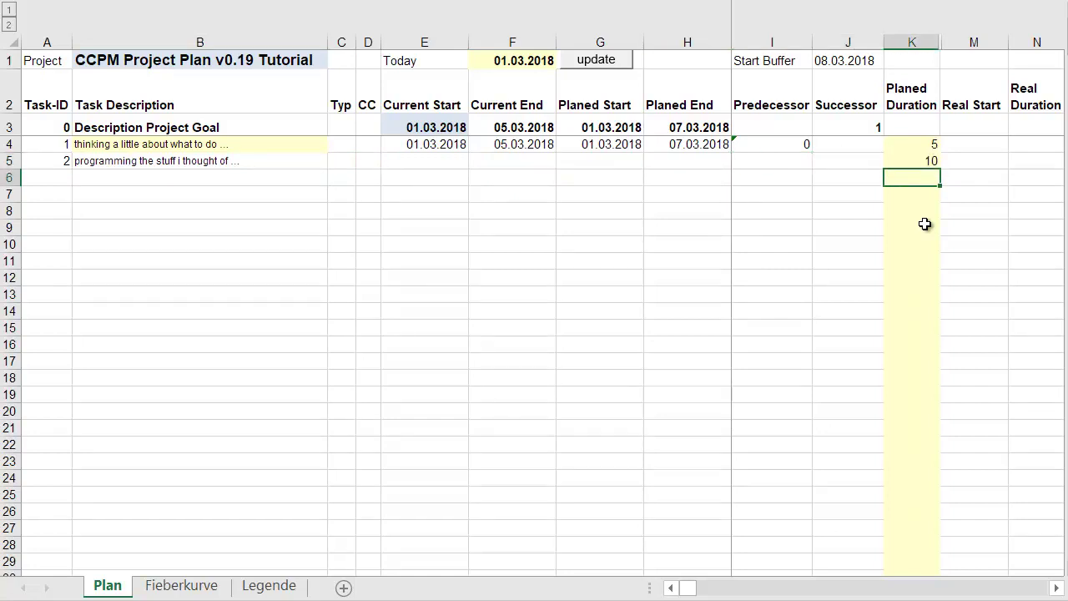
# - Set the predecessor of task 2 to 1 and update the plan, returning to task 2's current start date on the Plan sheet
pyautogui.press('Up')
pyautogui.press('Left')
pyautogui.press('Left')
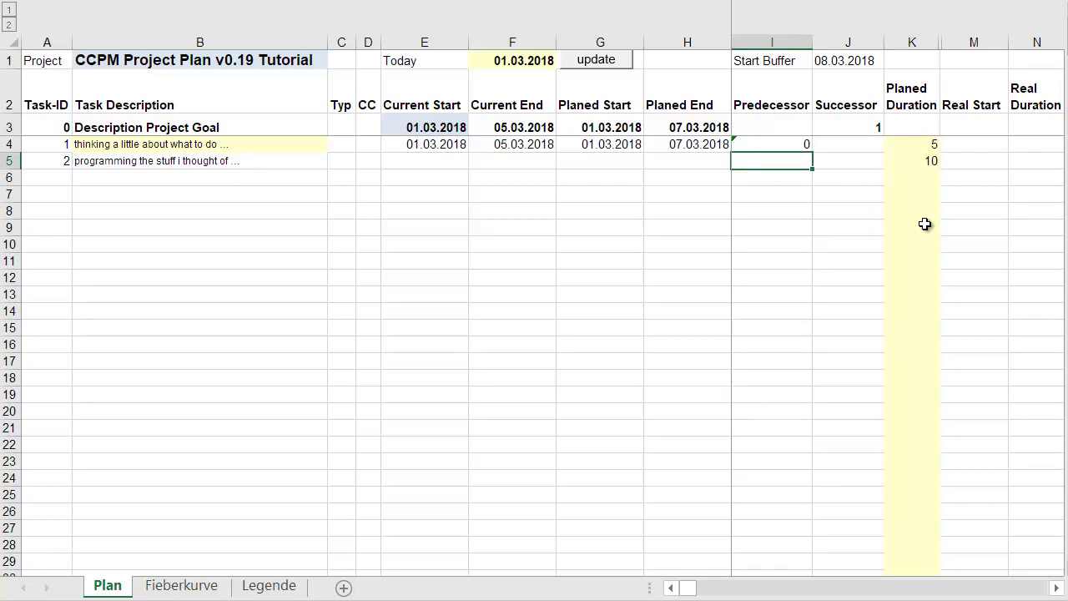
pyautogui.write('1')
pyautogui.hotkey('ctrl', 'Return')
pyautogui.click(592, 65)
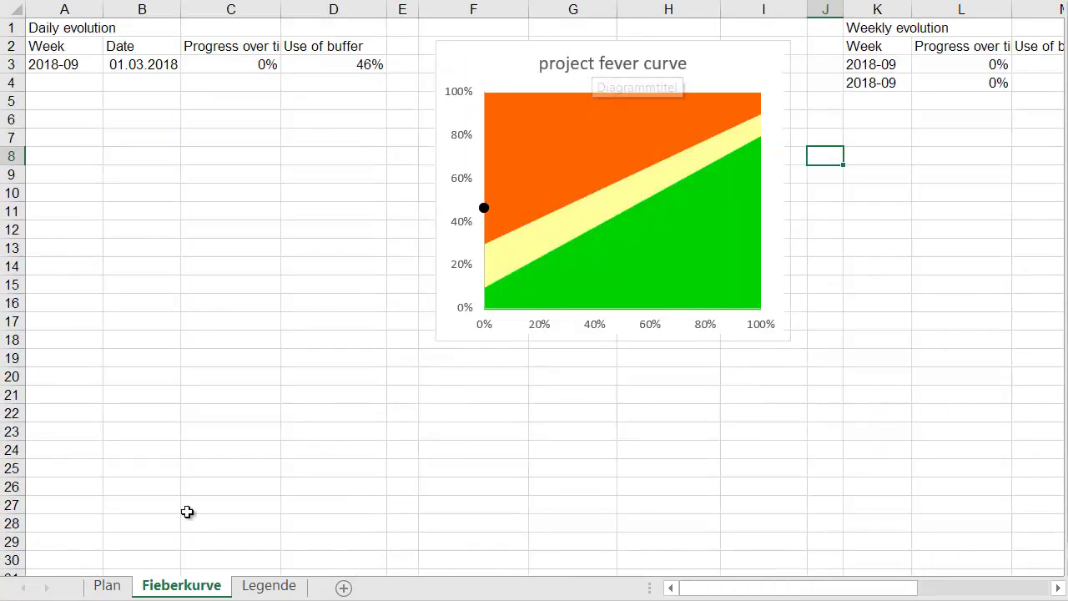
pyautogui.click(107, 586)
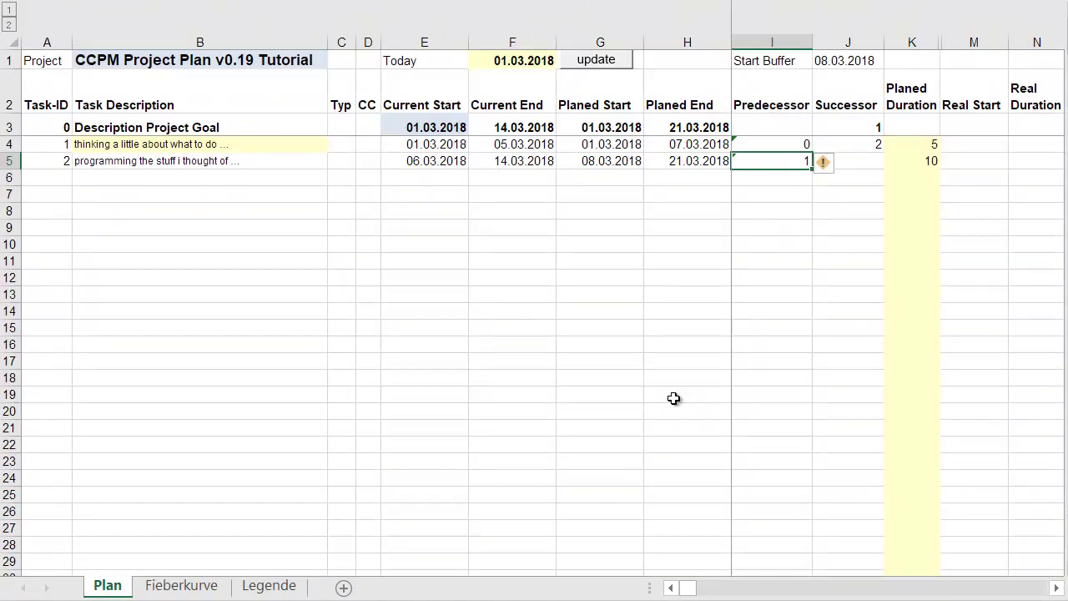
pyautogui.click(433, 158)
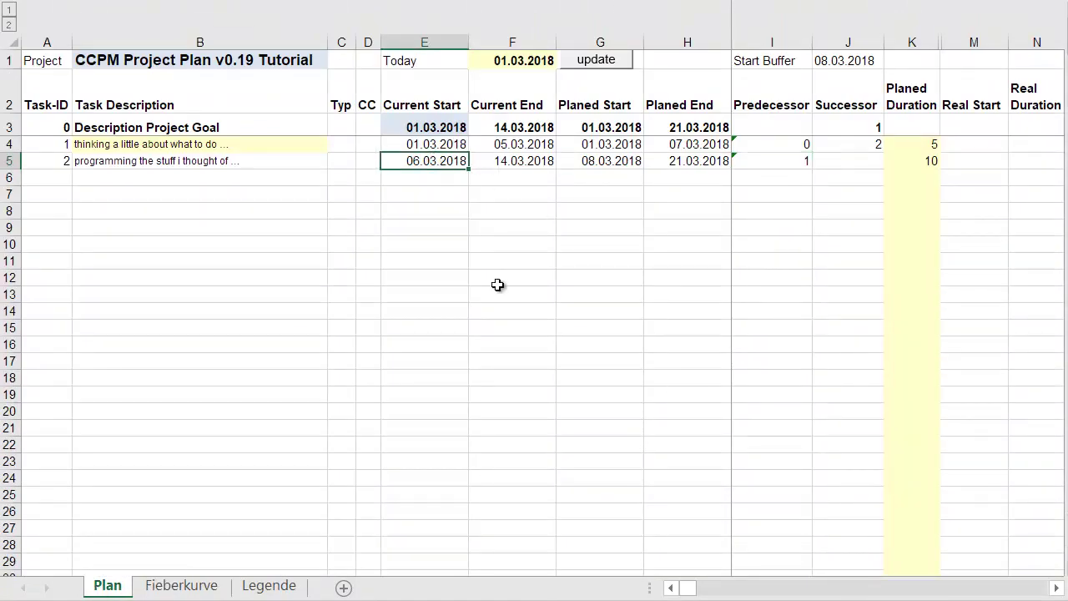
# - Compare the current start and current end dates of task 1 with those of task 2
pyautogui.press('Up')
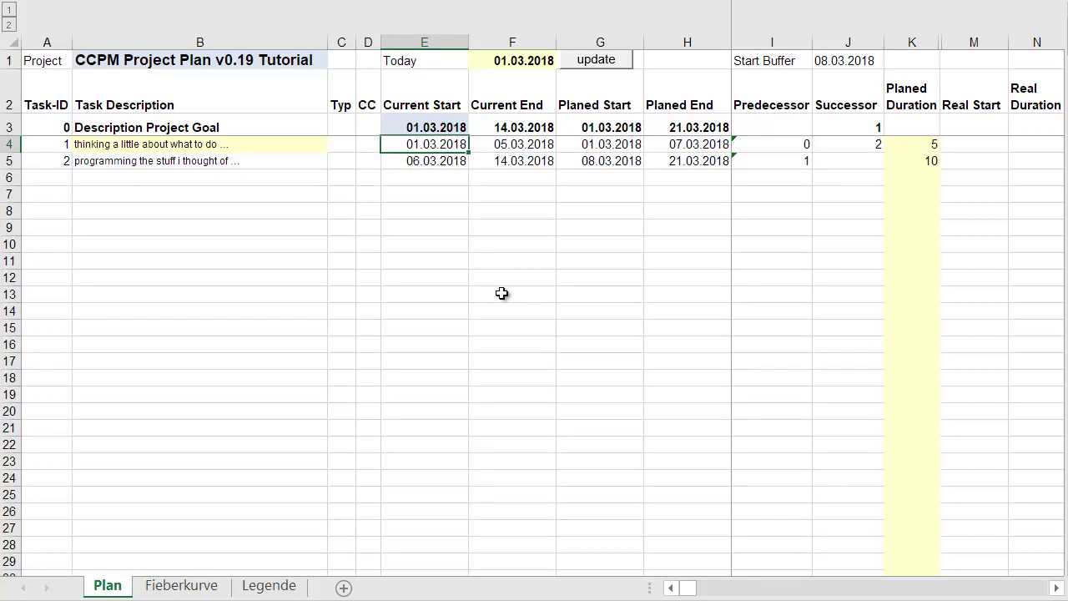
pyautogui.press('Down')
pyautogui.press('Right')
pyautogui.press('Up')
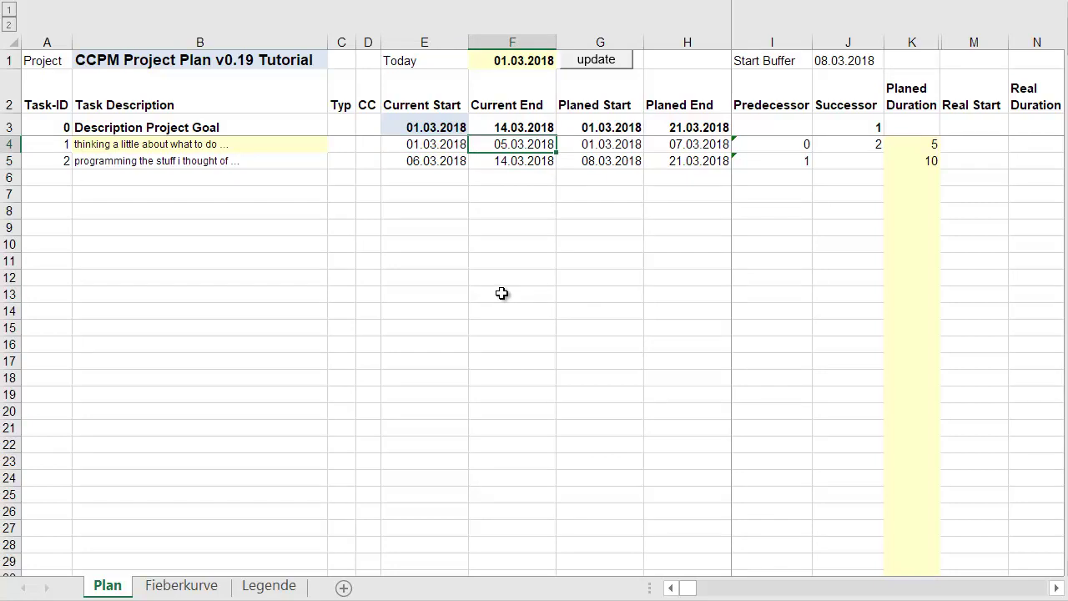
pyautogui.press('Right')
pyautogui.press('Down')
pyautogui.press('Right')
pyautogui.press('Up')
pyautogui.press('Up')
pyautogui.press('Up')
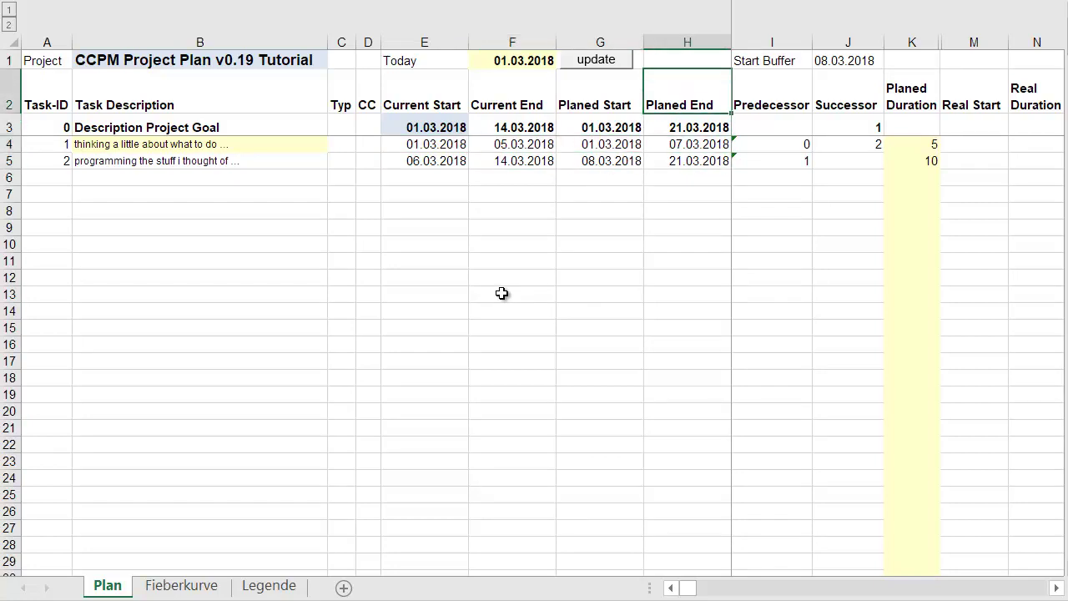
# - Compare the planned start and planned end dates of tasks 1 and 2
pyautogui.press('Left')
pyautogui.press('Down')
pyautogui.press('Down')
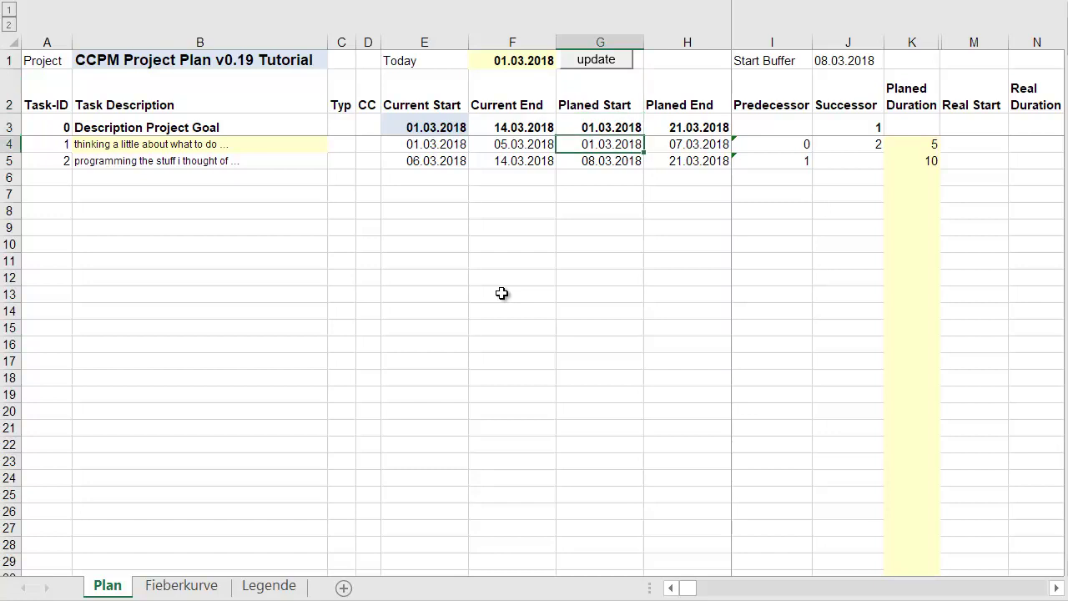
pyautogui.press('Right')
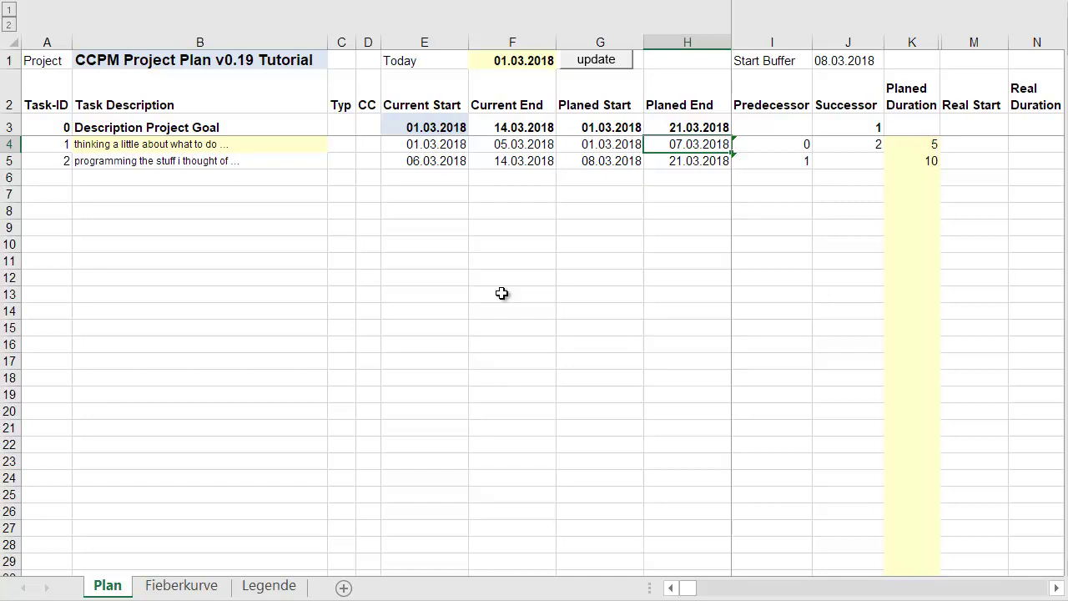
pyautogui.press('Down')
pyautogui.press('Left')
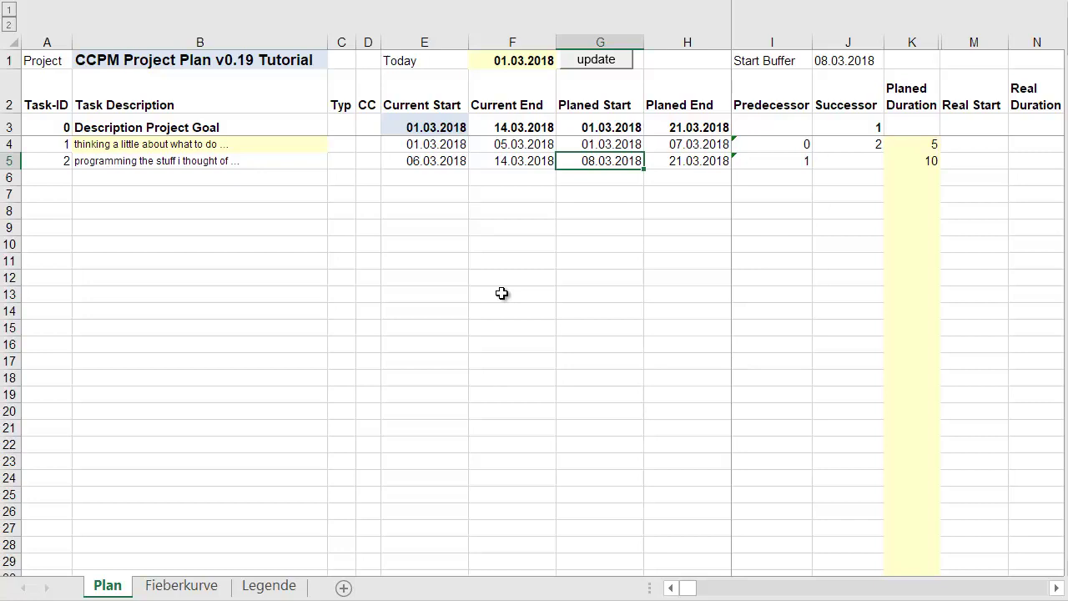
pyautogui.press('Up')
pyautogui.press('Right')
pyautogui.press('Down')
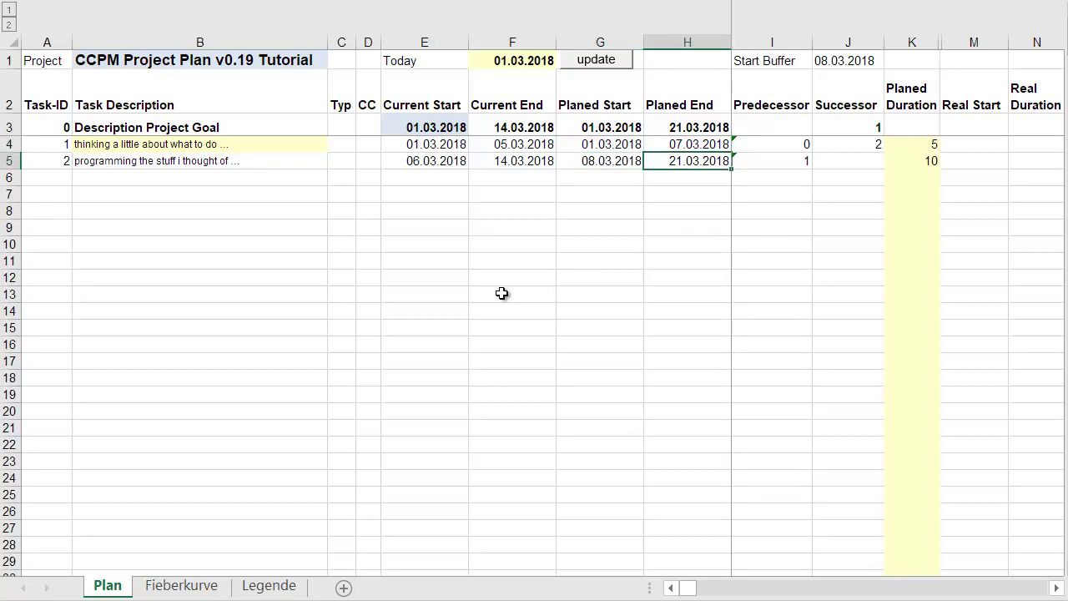
# - Review the Current Start and Current End columns again for both tasks, checking how task 2 follows task 1
pyautogui.press('Left')
pyautogui.press('Left')
pyautogui.press('Left')
pyautogui.press('Up')
pyautogui.press('Up')
pyautogui.press('Up')
pyautogui.press('Right')
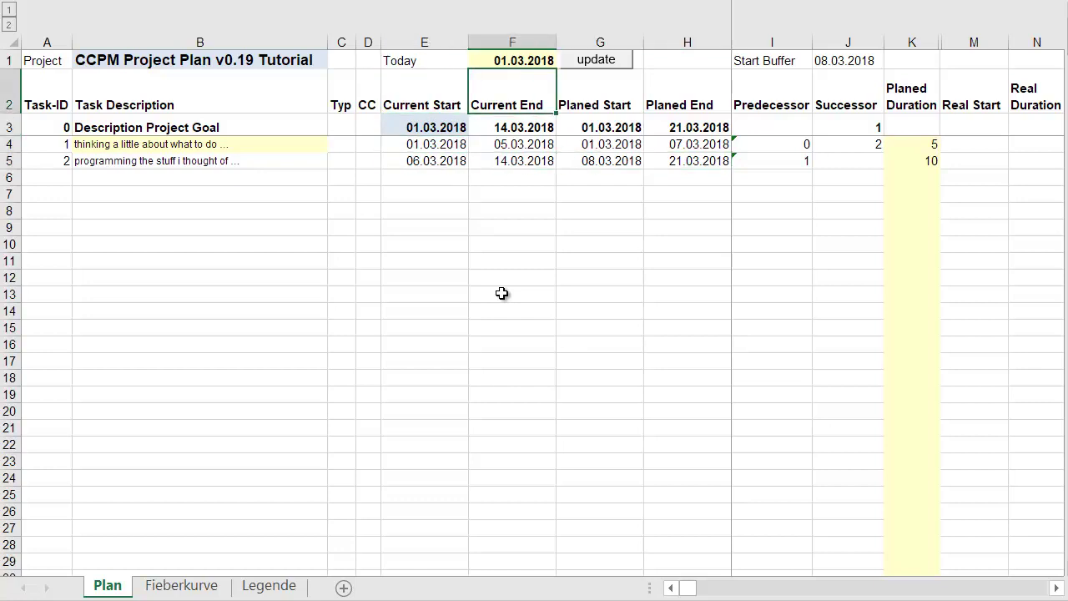
pyautogui.press('Down')
pyautogui.press('Down')
pyautogui.press('Down')
pyautogui.press('Left')
pyautogui.press('Up')
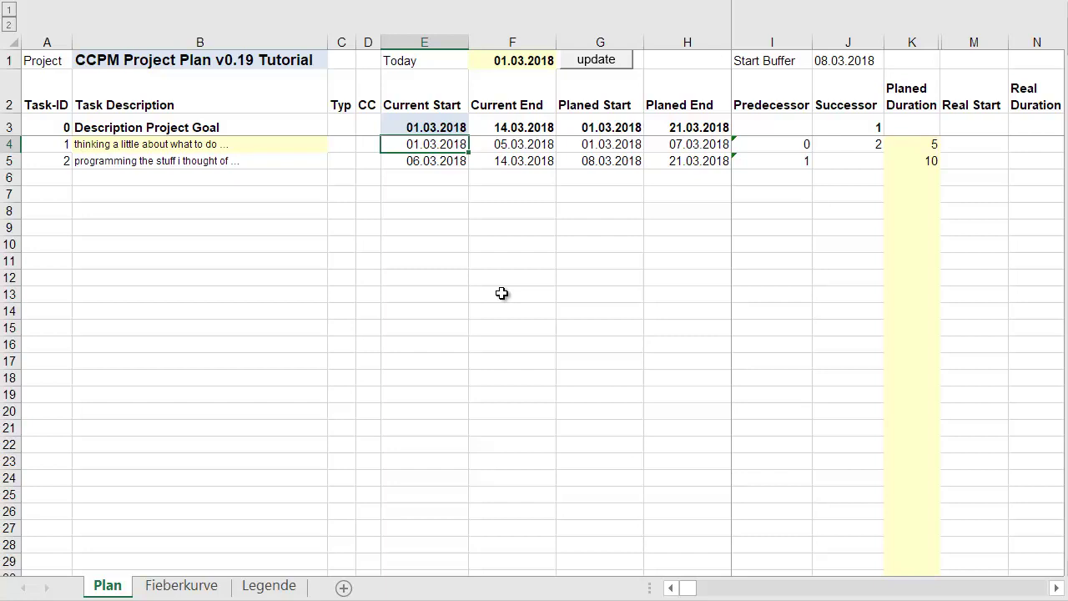
pyautogui.press('Down')
pyautogui.press('Down')
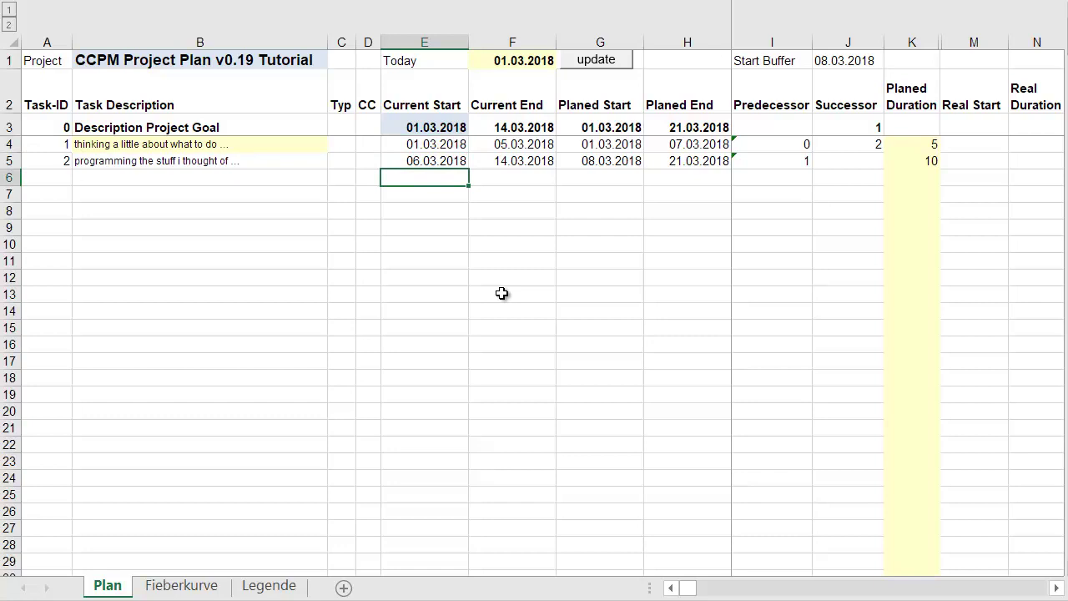
# - Trace the full timeline bar of task 2 from its end back to 08.03
pyautogui.press('Right')
pyautogui.press('Right')
pyautogui.press('Right')
pyautogui.press('Right')
pyautogui.press('Right')
pyautogui.press('Right')
pyautogui.press('Right')
pyautogui.press('Right')
pyautogui.press('Right')
pyautogui.press('Right')
pyautogui.press('Right')
pyautogui.press('Right')
pyautogui.press('Right')
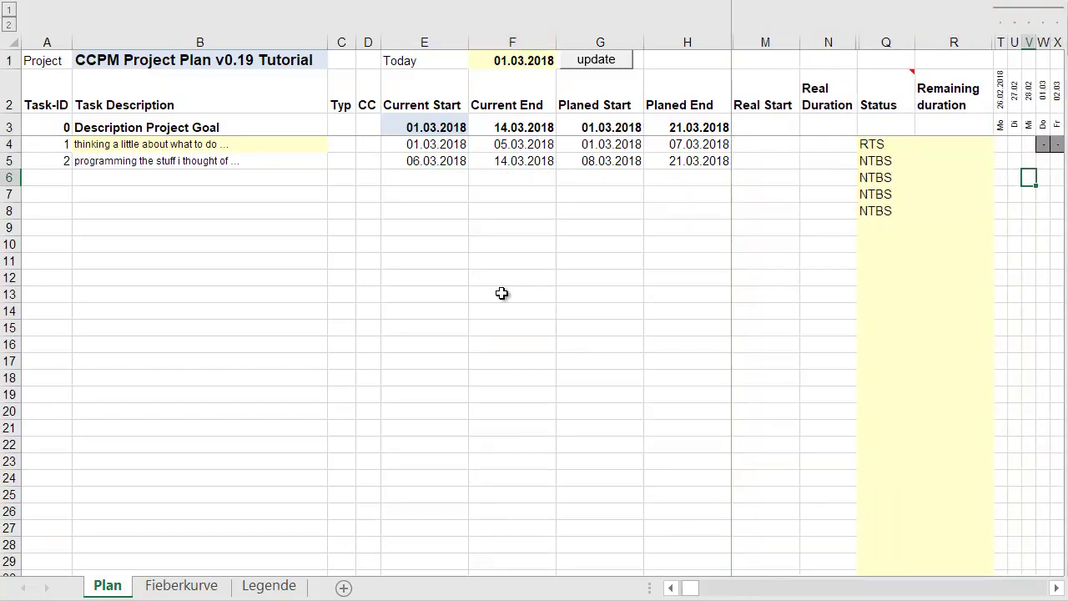
pyautogui.press('Right')
pyautogui.press('Right')
pyautogui.press('Right')
pyautogui.press('Right')
pyautogui.press('Right')
pyautogui.press('Right')
pyautogui.press('Right')
pyautogui.press('Right')
pyautogui.press('Right')
pyautogui.press('Right')
pyautogui.press('Right')
pyautogui.press('Right')
pyautogui.press('Right')
pyautogui.press('Right')
pyautogui.press('Right')
pyautogui.press('Right')
pyautogui.press('Right')
pyautogui.press('Right')
pyautogui.press('Right')
pyautogui.press('Right')
pyautogui.press('Right')
pyautogui.press('Right')
pyautogui.press('Up')
pyautogui.press('Left')
pyautogui.press('Left')
pyautogui.press('Left')
pyautogui.press('Left')
pyautogui.press('Left')
pyautogui.press('Left')
pyautogui.press('Left')
pyautogui.press('Left')
pyautogui.press('Left')
pyautogui.press('Left')
pyautogui.press('Left')
pyautogui.press('Left')
pyautogui.press('Left')
pyautogui.press('Left')
# - Follow the marked timeline days from the end of task 1 on 05.03 through task 2 from 06.03 to 14.03
pyautogui.press('Up')
pyautogui.press('Down')
pyautogui.press('Left')
pyautogui.press('Left')
pyautogui.press('Up')
pyautogui.press('Left')
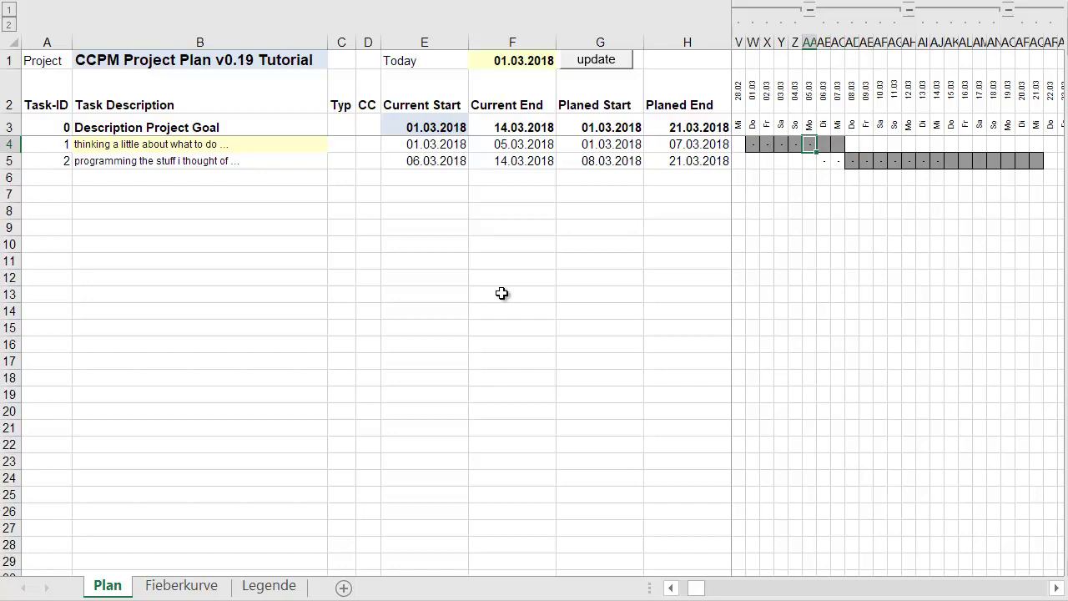
pyautogui.press('Right')
pyautogui.press('Down')
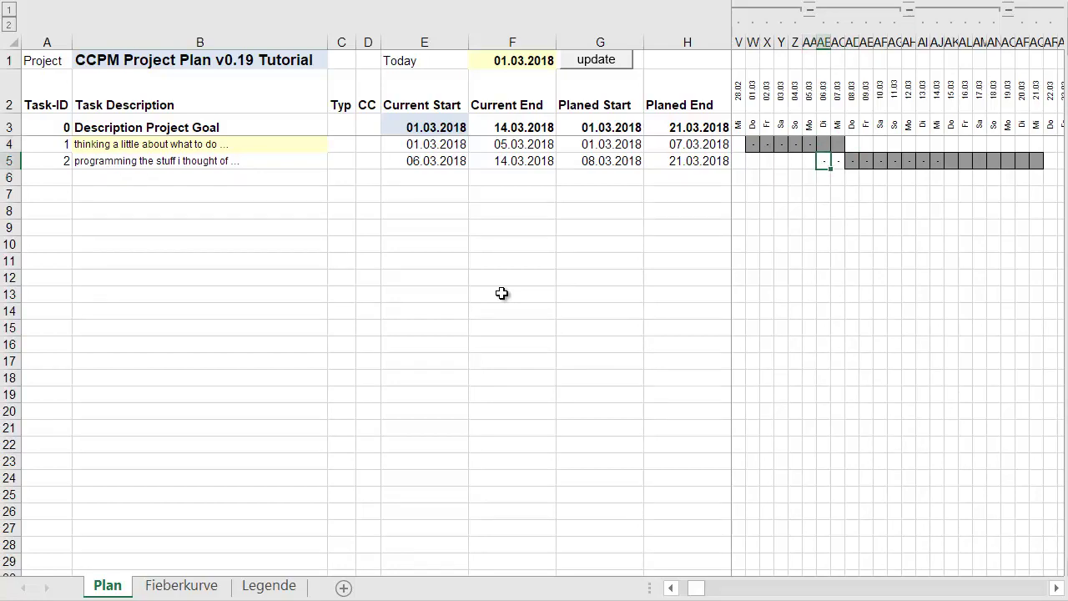
pyautogui.press('Right')
pyautogui.press('Right')
pyautogui.press('Right')
pyautogui.press('Right')
pyautogui.press('Right')
pyautogui.press('Right')
pyautogui.press('Right')
pyautogui.press('Right')
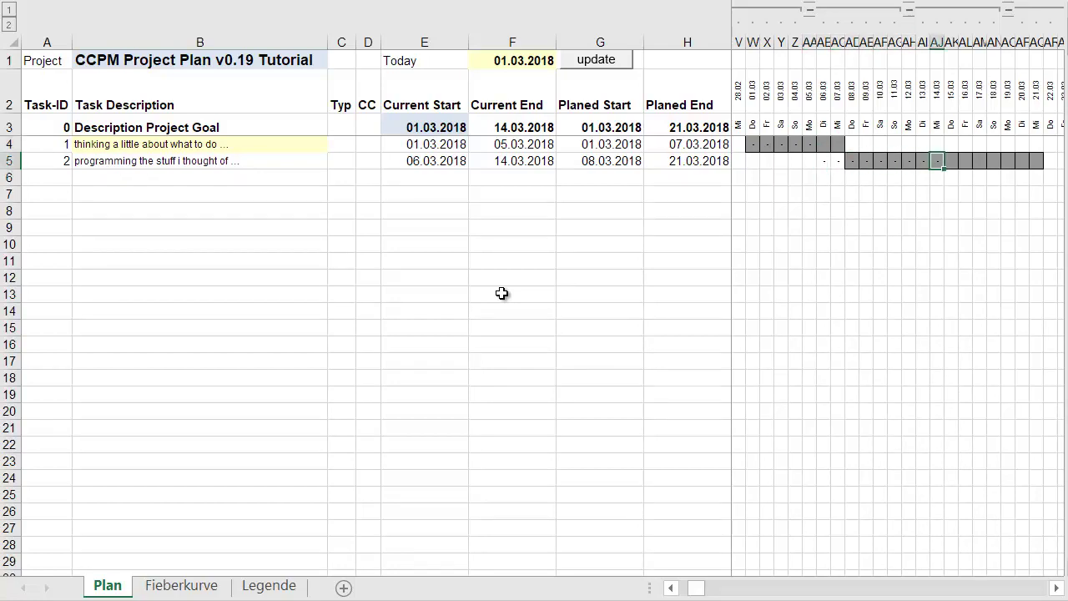
# - Add a task with ID 10 below task 2, described as "writing the tutorial"
pyautogui.press('Left')
pyautogui.press('Left')
pyautogui.press('Left')
pyautogui.press('Left')
pyautogui.press('Left')
pyautogui.press('Left')
pyautogui.press('Left')
pyautogui.press('Left')
pyautogui.press('Left')
pyautogui.press('Left')
pyautogui.press('Left')
pyautogui.press('Left')
pyautogui.press('Left')
pyautogui.press('Left')
pyautogui.press('Left')
pyautogui.press('Left')
pyautogui.press('Left')
pyautogui.press('Left')
pyautogui.press('Left')
pyautogui.press('Left')
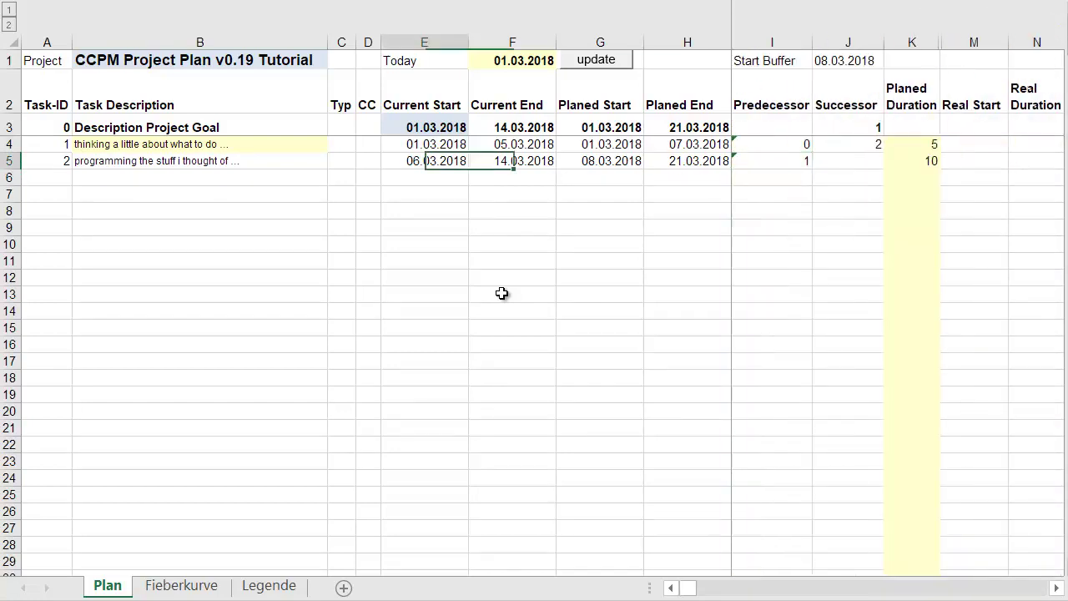
pyautogui.press('Up')
pyautogui.press('Down')
pyautogui.press('Down')
pyautogui.press('Right')
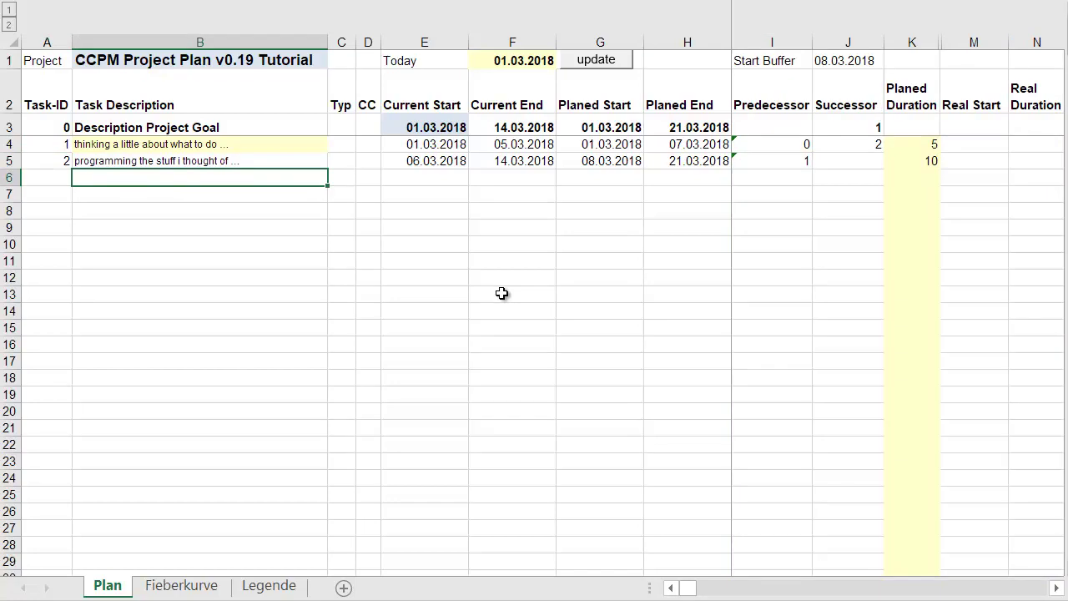
pyautogui.write('writing the tutorial')
pyautogui.press('Return')
pyautogui.press('Up')
pyautogui.press('Left')
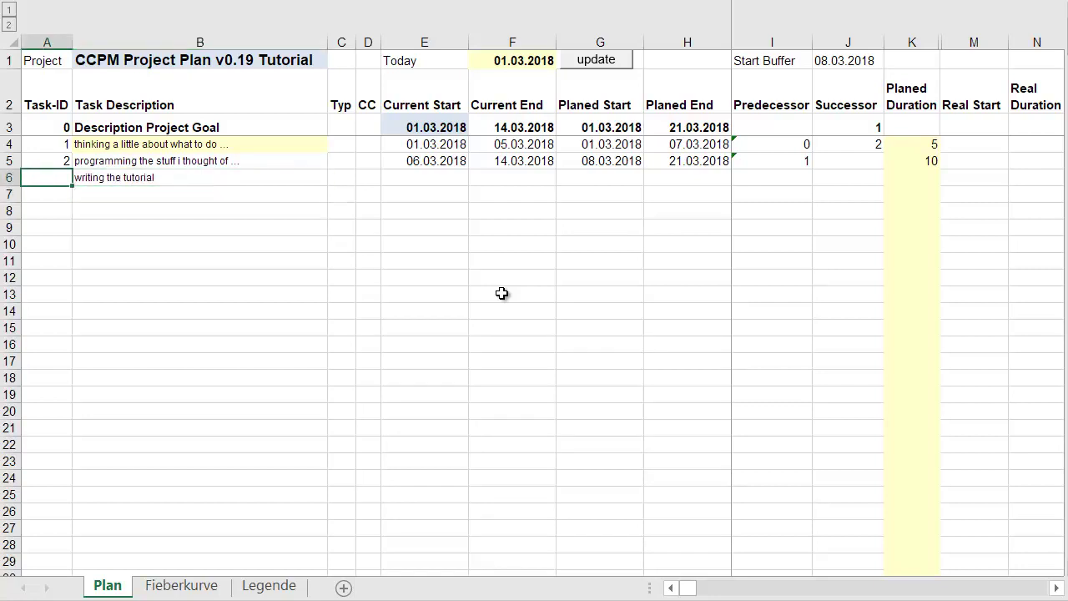
pyautogui.write('10')
pyautogui.press('Return')
pyautogui.press('Up')
pyautogui.press('Up')
pyautogui.press('Up')
pyautogui.press('Down')
pyautogui.press('Down')
pyautogui.press('Down')
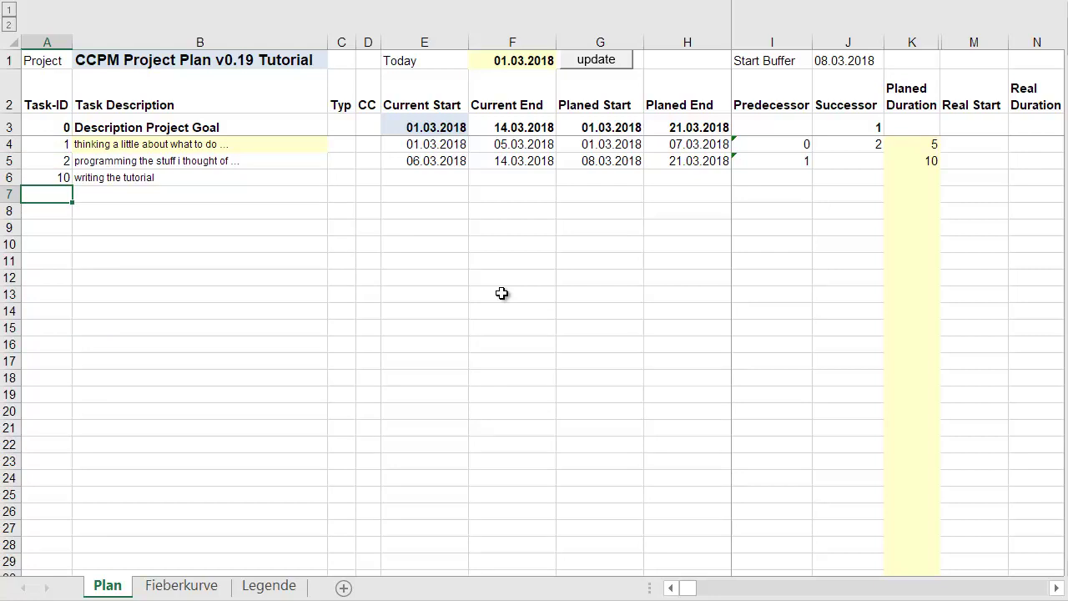
pyautogui.press('Up')
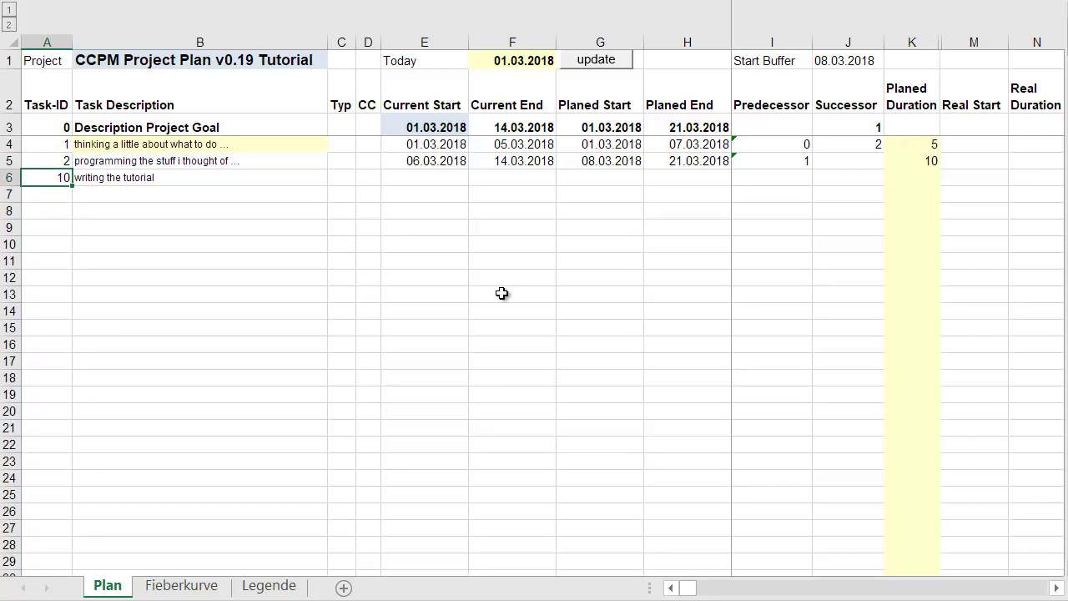
# - Set the predecessor of task 10 to 1 and select its planned duration cell
pyautogui.press('Right')
pyautogui.press('Right')
pyautogui.press('Right')
pyautogui.press('Right')
pyautogui.press('Right')
pyautogui.press('Right')
pyautogui.press('Right')
pyautogui.press('Right')
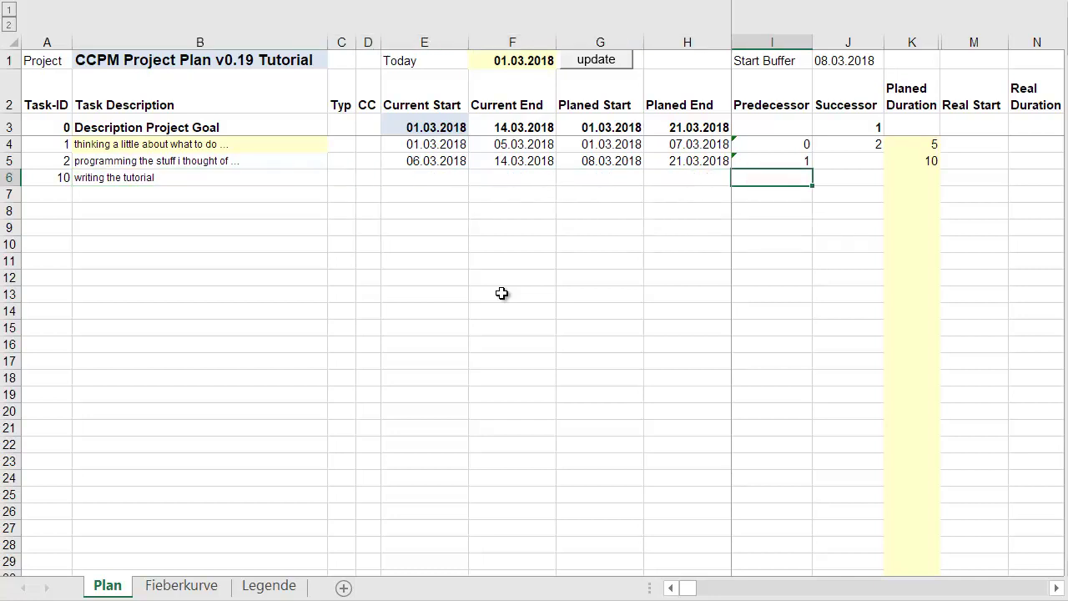
pyautogui.write('1')
pyautogui.press('Return')
pyautogui.press('Up')
pyautogui.press('Up')
pyautogui.press('Down')
pyautogui.press('Up')
pyautogui.press('Down')
pyautogui.press('Up')
pyautogui.press('Down')
pyautogui.press('Right')
pyautogui.press('Right')
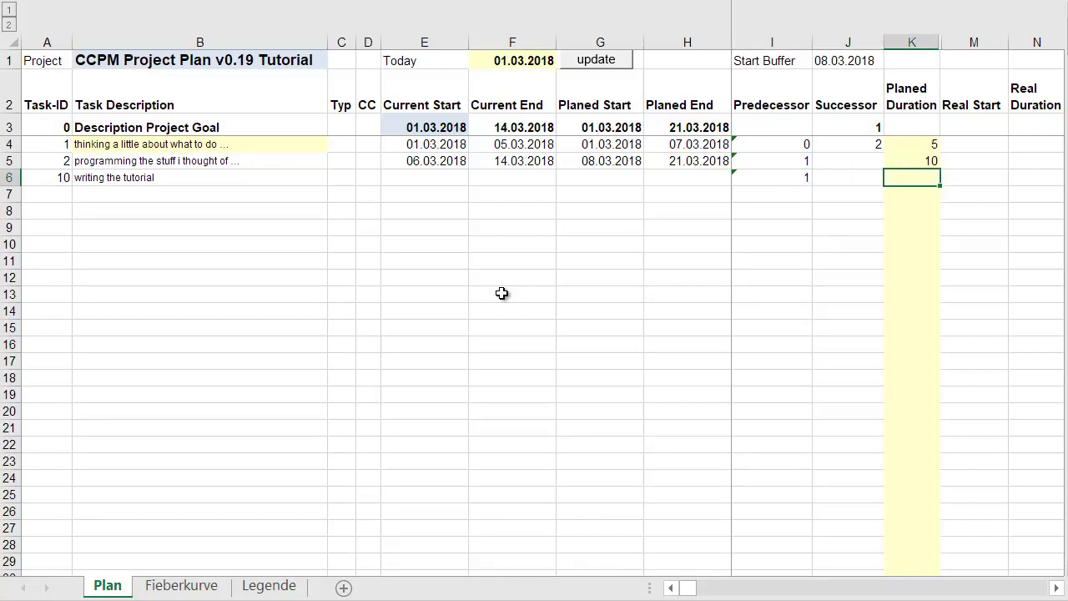
# - Set the planned duration of task 10 to 6, update the schedule and return to the Plan sheet
pyautogui.write('6')
pyautogui.press('Return')
pyautogui.press('Up')
pyautogui.press('Left')
pyautogui.press('Left')
pyautogui.press('Up')
pyautogui.press('Up')
pyautogui.press('Down')
pyautogui.press('Down')
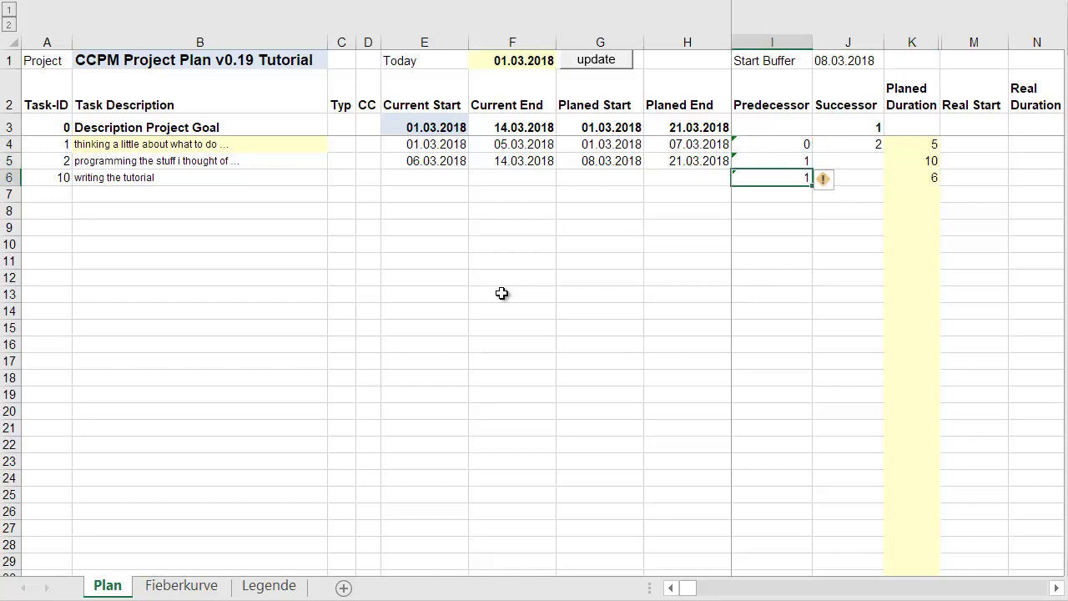
pyautogui.click(585, 62)
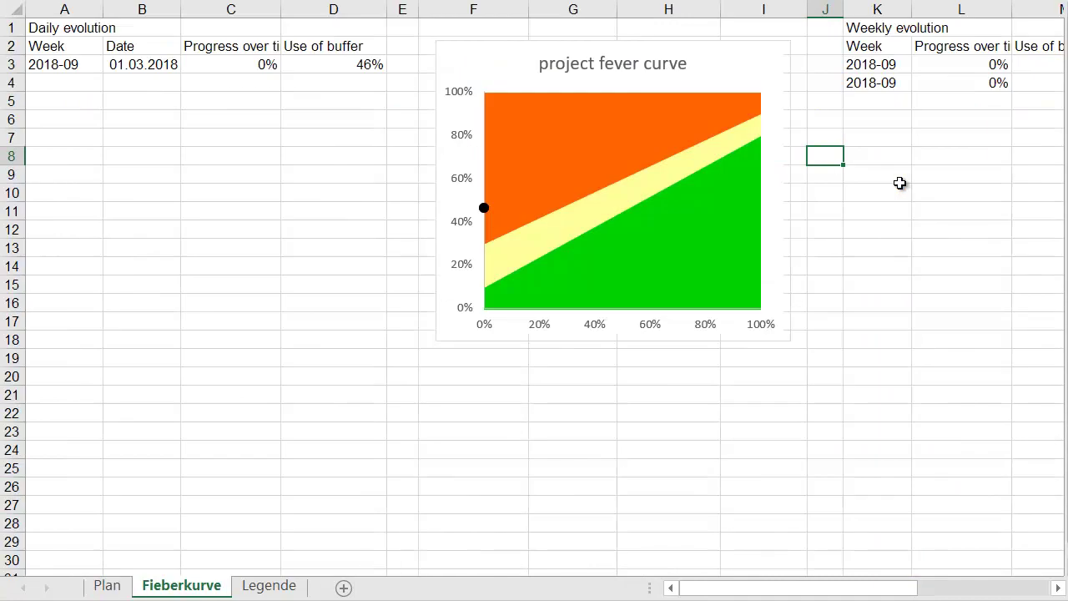
pyautogui.click(106, 584)
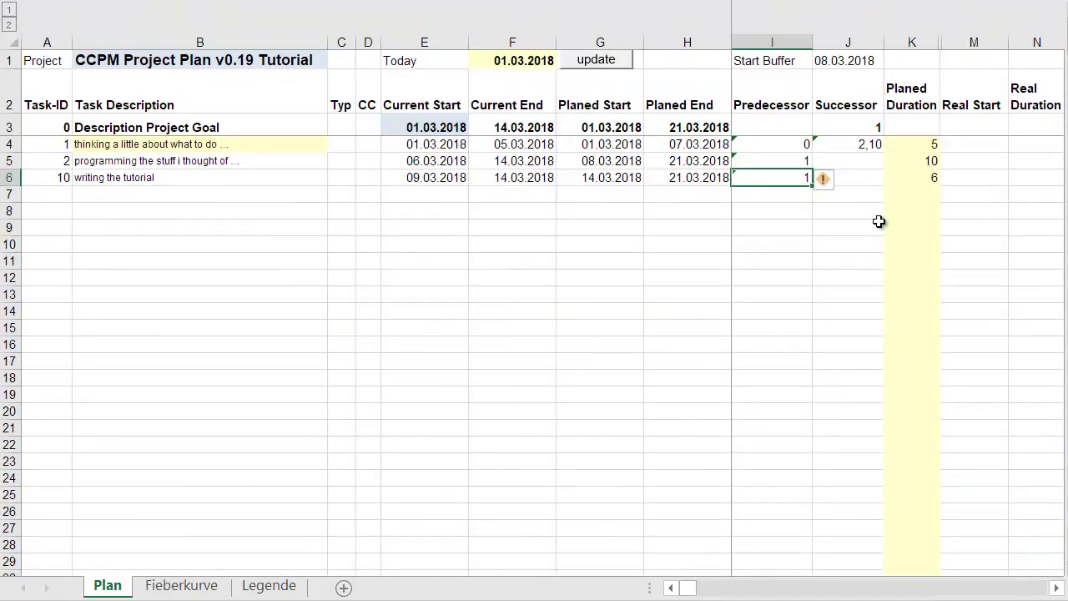
# - Follow the timeline row of task 10 from its planned duration through to the end of its bar on 21.03
pyautogui.click(908, 173)
pyautogui.press('Right')
pyautogui.press('Right')
pyautogui.press('Right')
pyautogui.press('Right')
pyautogui.press('Right')
pyautogui.press('Right')
pyautogui.press('Right')
pyautogui.press('Right')
pyautogui.press('Right')
pyautogui.press('Right')
pyautogui.press('Right')
pyautogui.press('Right')
pyautogui.press('Right')
pyautogui.press('Right')
pyautogui.press('Right')
pyautogui.press('Right')
pyautogui.press('Right')
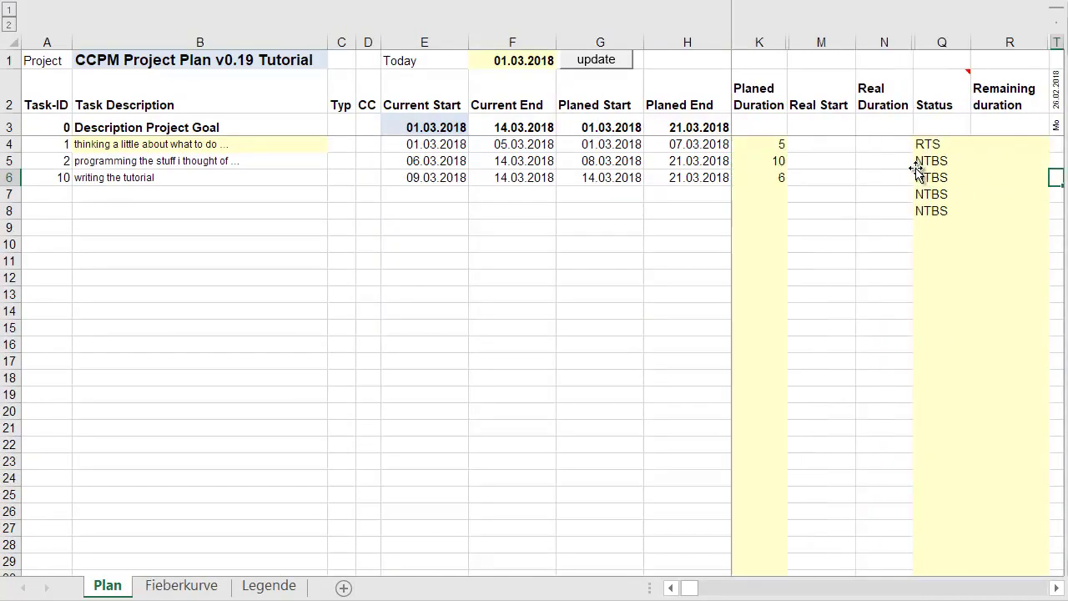
pyautogui.press('Right')
pyautogui.press('Right')
pyautogui.press('Right')
pyautogui.press('Right')
pyautogui.press('Right')
pyautogui.press('Right')
pyautogui.press('Right')
pyautogui.press('Right')
pyautogui.press('Right')
pyautogui.press('Right')
pyautogui.press('Right')
pyautogui.press('Right')
pyautogui.press('Right')
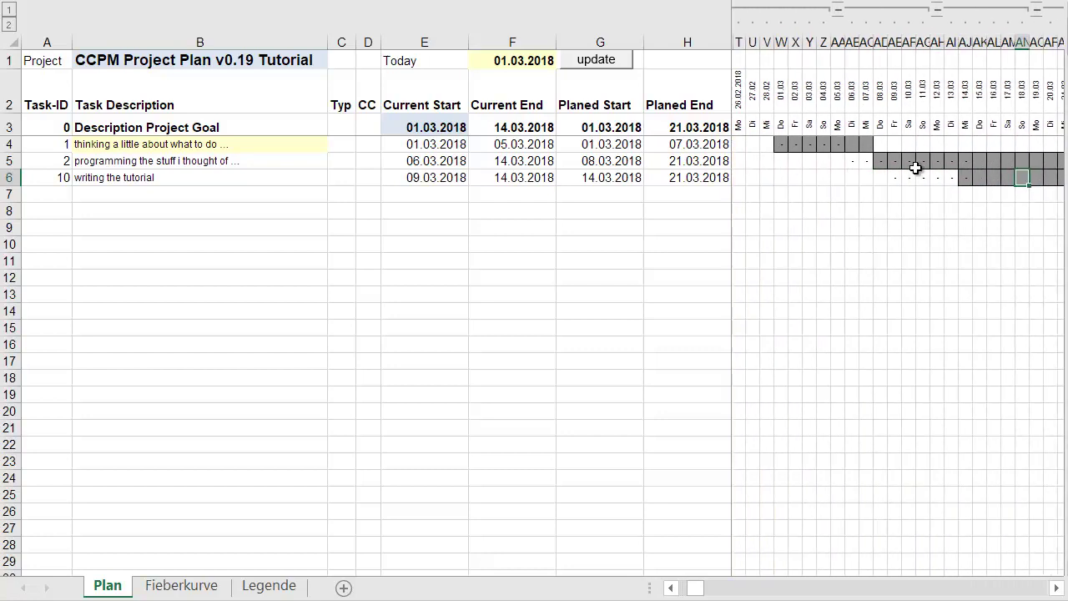
pyautogui.press('Right')
pyautogui.press('Right')
pyautogui.press('Right')
pyautogui.press('Left')
pyautogui.press('Left')
pyautogui.press('Left')
# - Compare the bar ends of tasks 2 and 10 on the timeline at 21.03
pyautogui.press('Up')
pyautogui.press('Up')
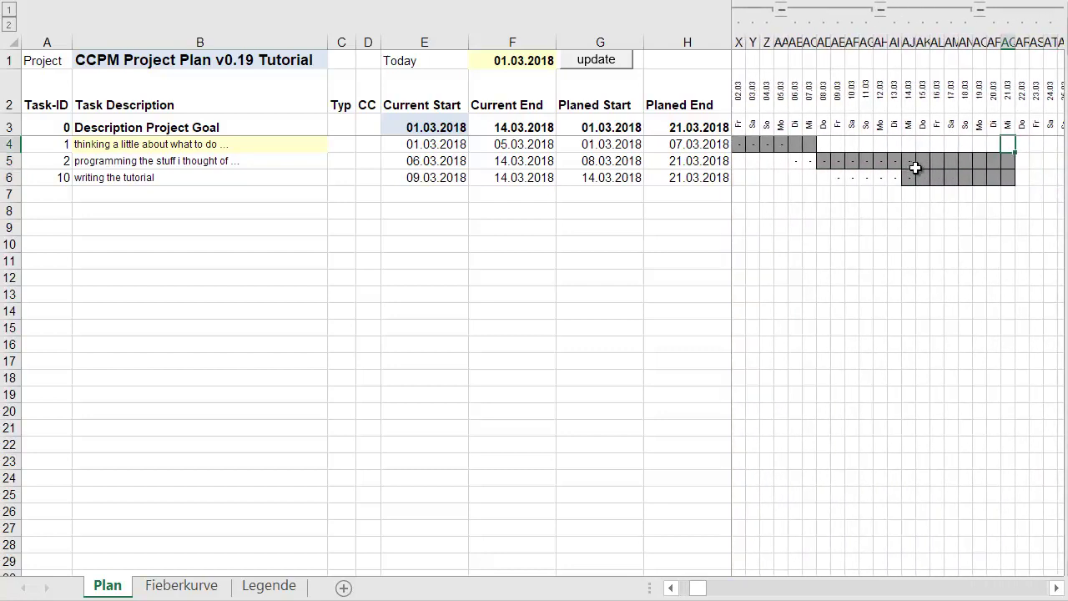
pyautogui.press('Down')
pyautogui.press('Down')
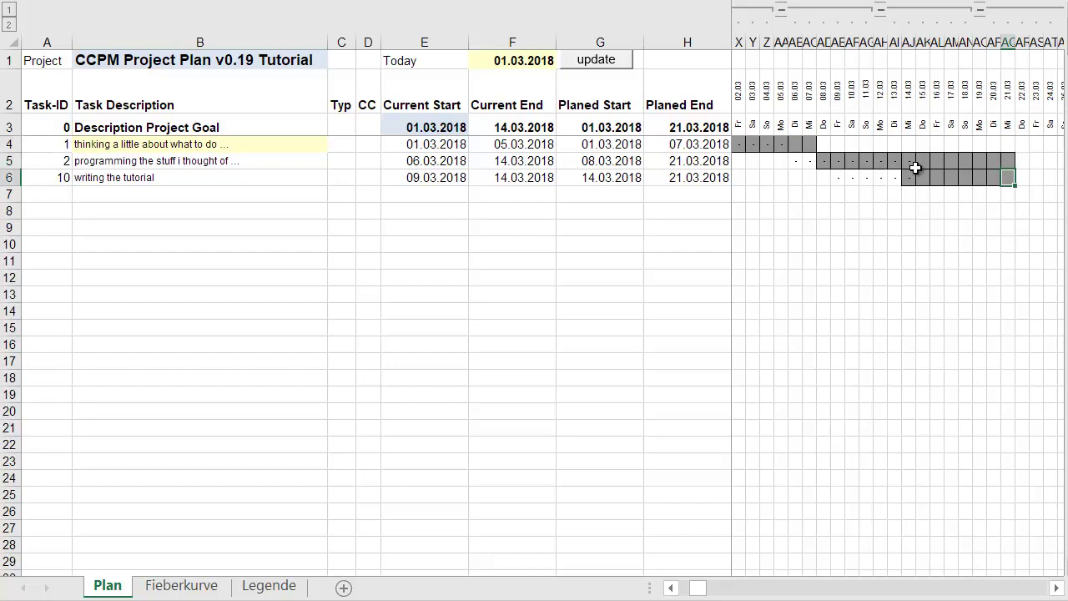
pyautogui.press('Up')
pyautogui.press('Up')
pyautogui.press('Down')
pyautogui.press('Down')
# - Trace the timeline row of task 10 from 21.03 back to the first day, 26.02.2018
pyautogui.press('Left')
pyautogui.press('Left')
pyautogui.press('Left')
pyautogui.press('Left')
pyautogui.press('Left')
pyautogui.press('Left')
pyautogui.press('Left')
pyautogui.press('Left')
pyautogui.press('Left')
pyautogui.press('Left')
pyautogui.press('Left')
pyautogui.press('Left')
pyautogui.press('Left')
pyautogui.press('Left')
pyautogui.press('Left')
pyautogui.press('Left')
pyautogui.press('Left')
pyautogui.press('Left')
pyautogui.press('Left')
pyautogui.press('Left')
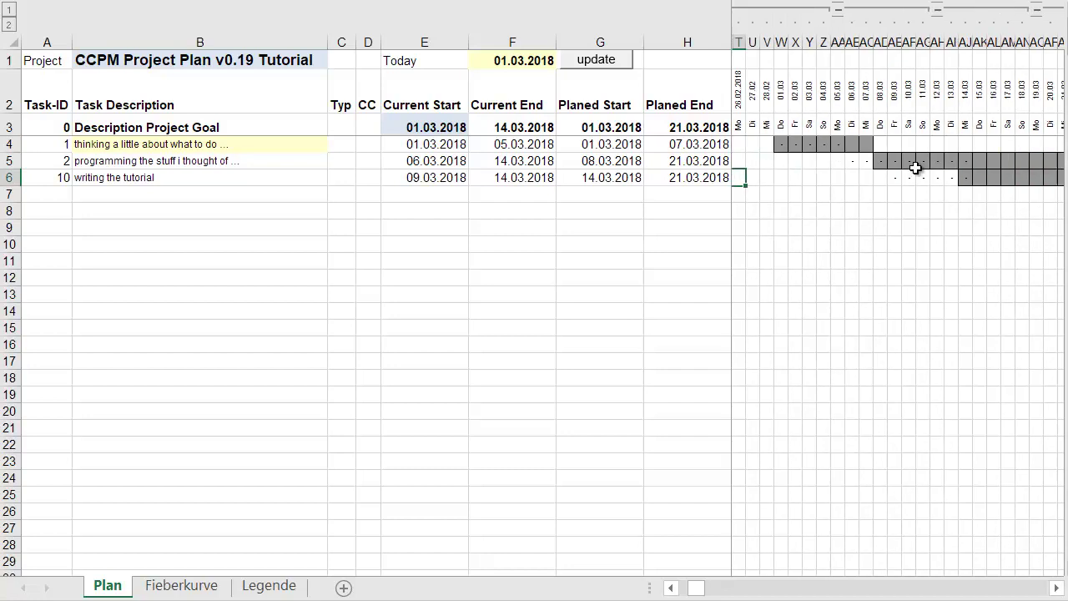
# - Add a task with ID 20 below task 10, described as "doing the end2end test"
pyautogui.press('Left')
pyautogui.press('Left')
pyautogui.press('Down')
pyautogui.press('Right')
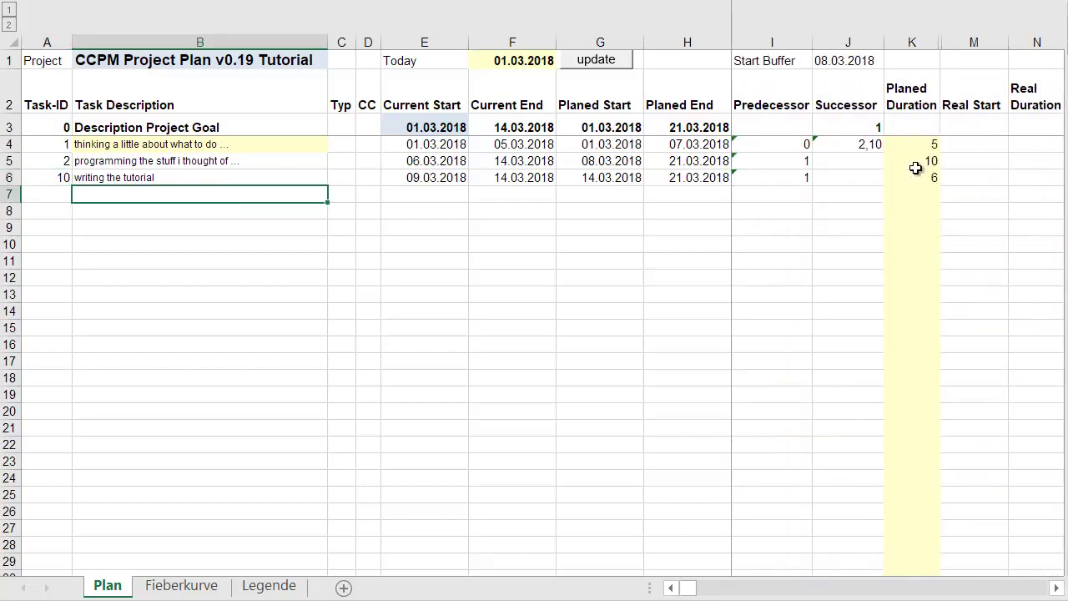
pyautogui.press('Up')
pyautogui.press('Up')
pyautogui.press('Down')
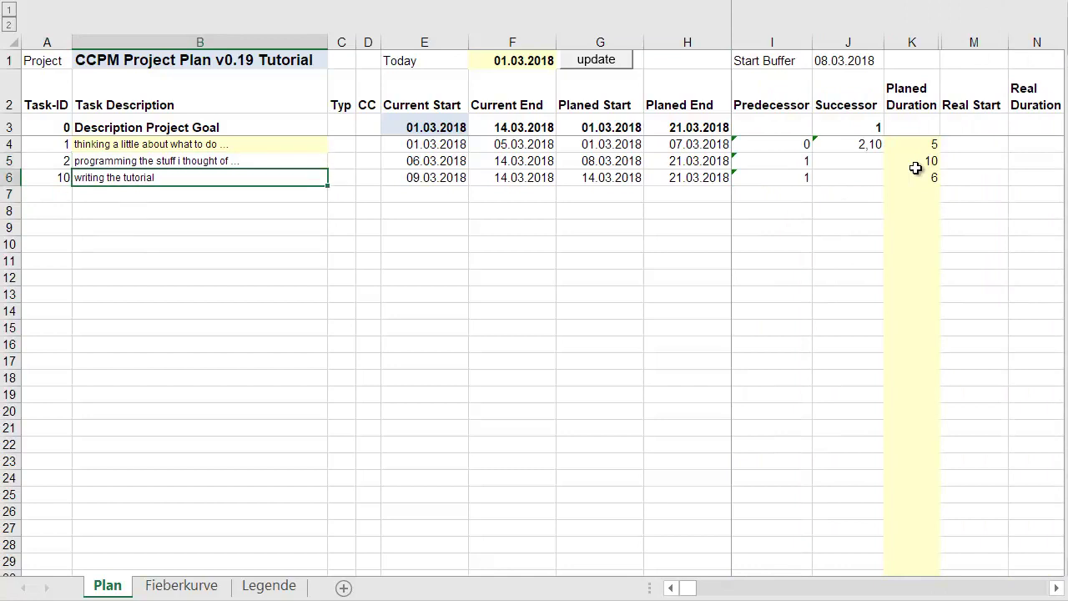
pyautogui.press('Up')
pyautogui.press('Down')
pyautogui.press('Down')
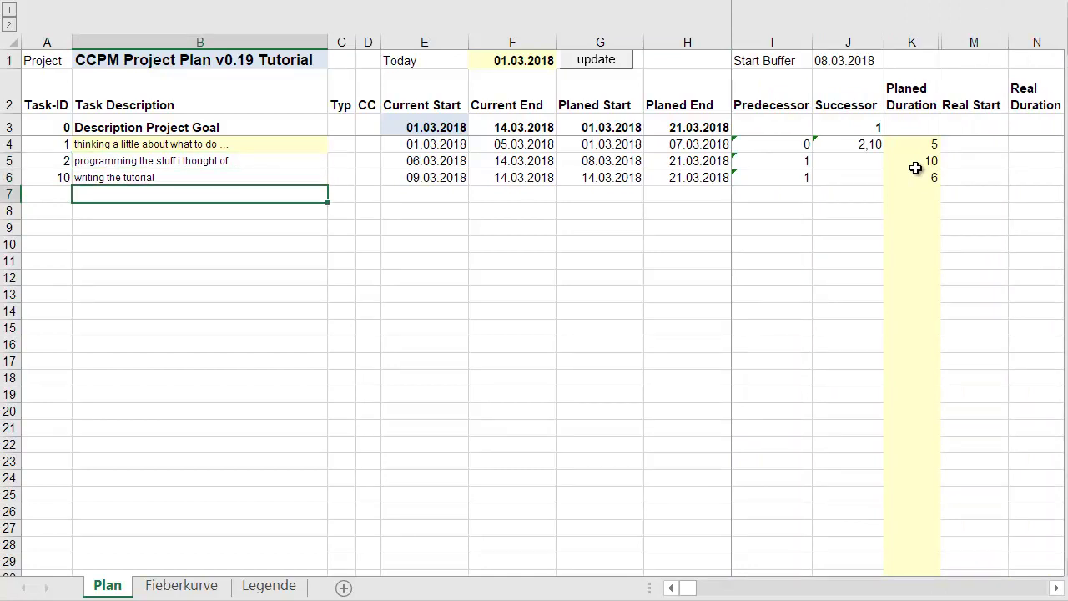
pyautogui.press('Left')
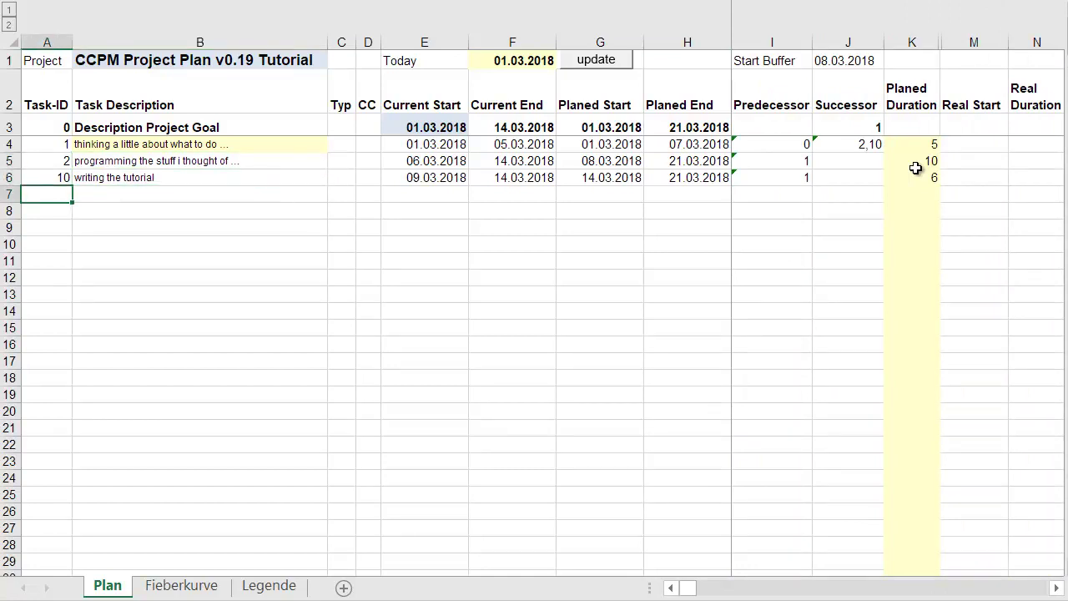
pyautogui.write('20')
pyautogui.press('Tab')
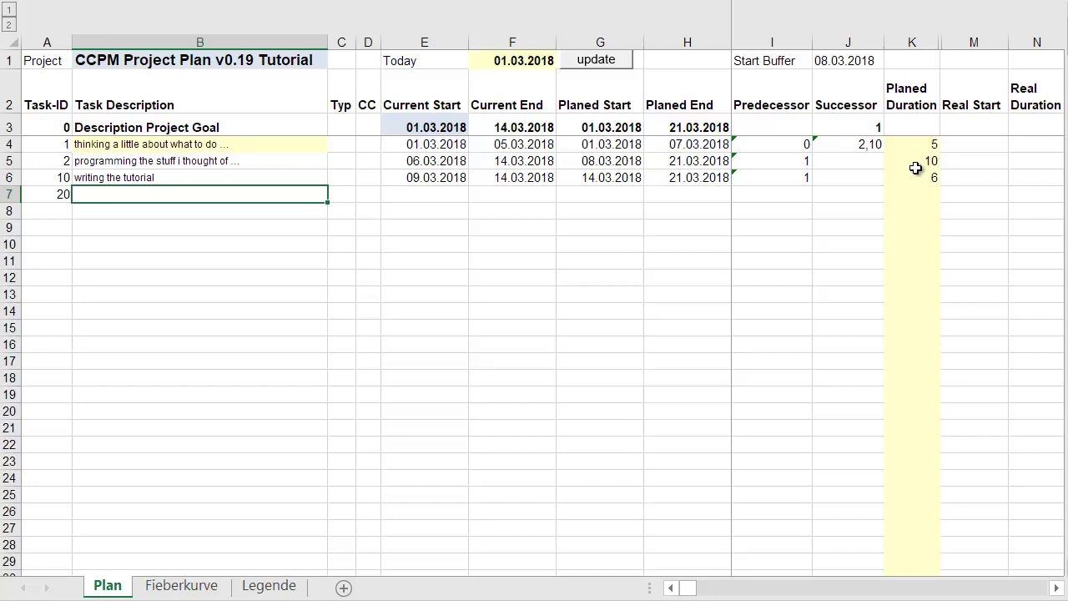
pyautogui.write('doing the end2end test')
pyautogui.press('Return')
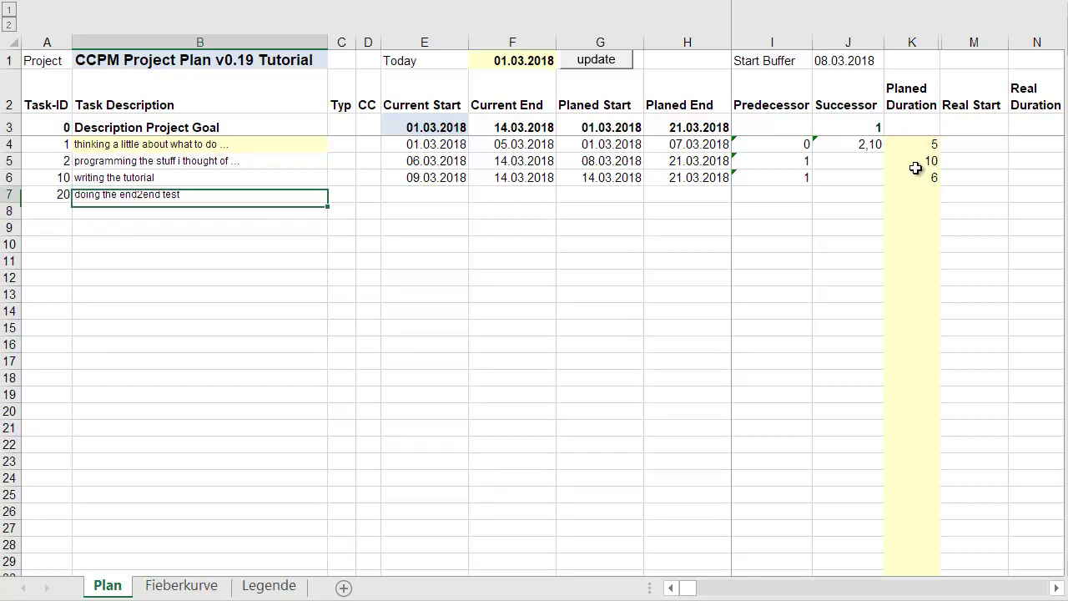
# - Set the predecessors of task 20 to 2,10 and select its planned duration cell
pyautogui.press('Up')
pyautogui.press('Right')
pyautogui.press('Right')
pyautogui.press('Right')
pyautogui.press('Right')
pyautogui.press('Right')
pyautogui.press('Right')
pyautogui.press('Right')
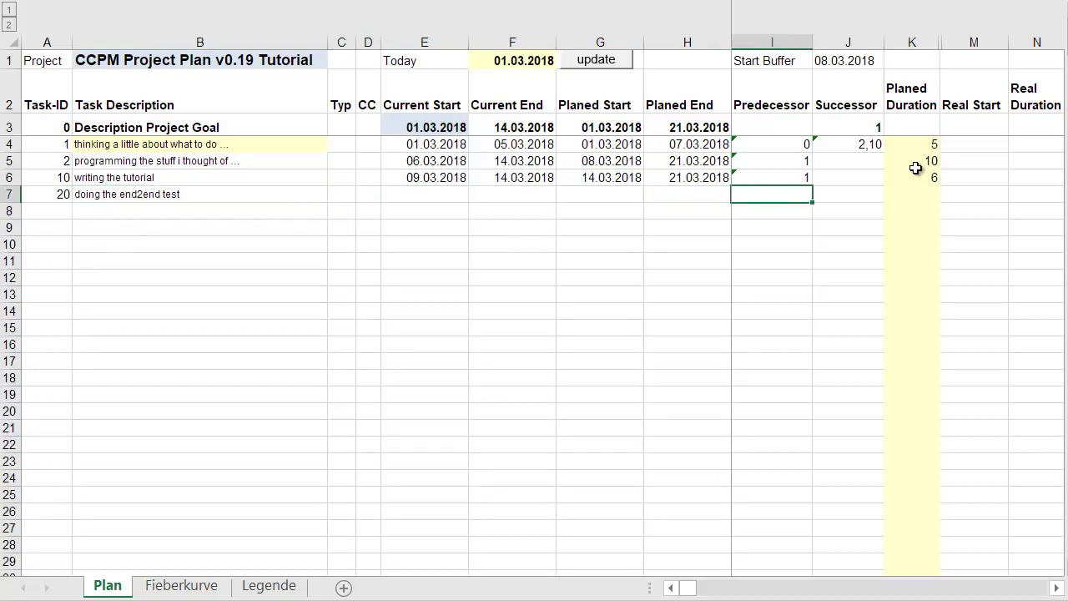
pyautogui.write('2,10')
pyautogui.press('Return')
pyautogui.press('Up')
pyautogui.press('Right')
pyautogui.press('Right')
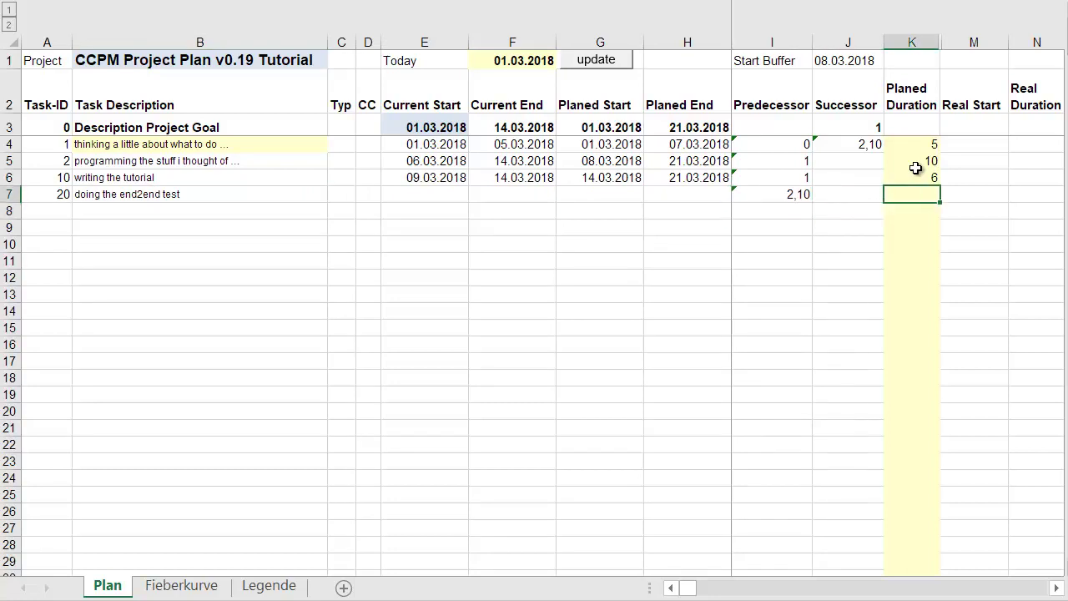
# - Set the planned duration of task 20 to 5, update the schedule and return to the Plan sheet
pyautogui.write('5')
pyautogui.press('Return')
pyautogui.press('Up')
pyautogui.click(610, 65)
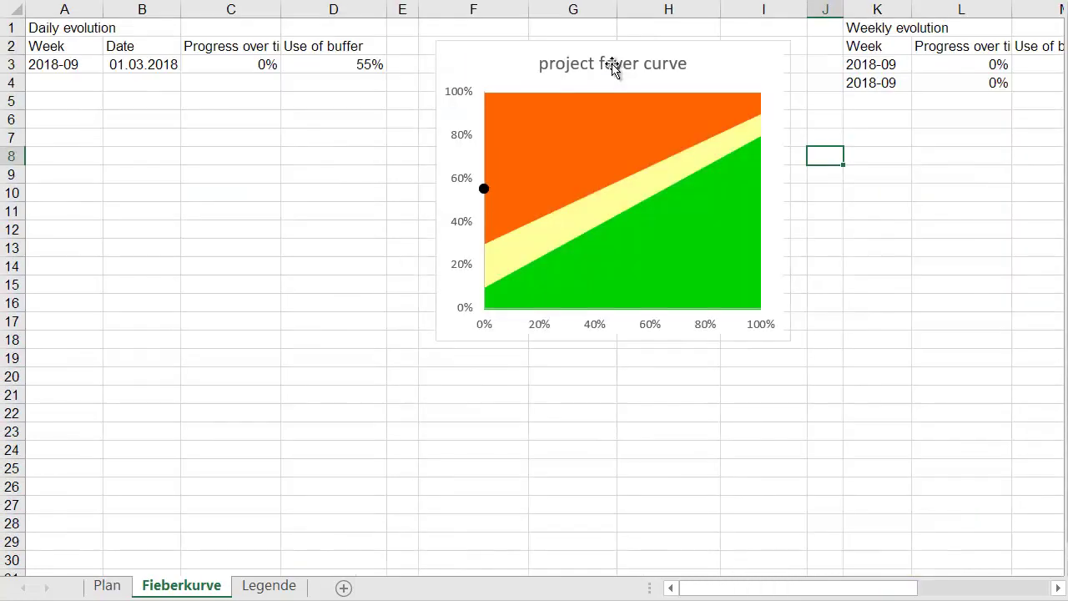
pyautogui.click(131, 585)
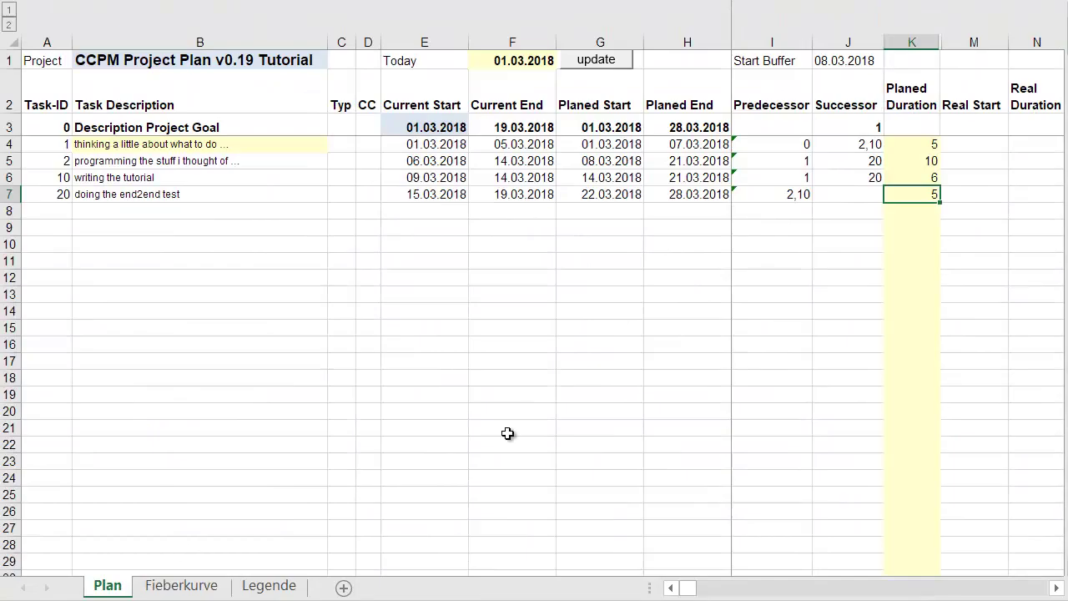
# - Follow the timeline row of task 20 to the end of its bar on 28.03 and trace back along the bar
pyautogui.click(956, 197)
pyautogui.press('Right')
pyautogui.press('Right')
pyautogui.press('Right')
pyautogui.press('Right')
pyautogui.press('Right')
pyautogui.press('Right')
pyautogui.press('Right')
pyautogui.press('Right')
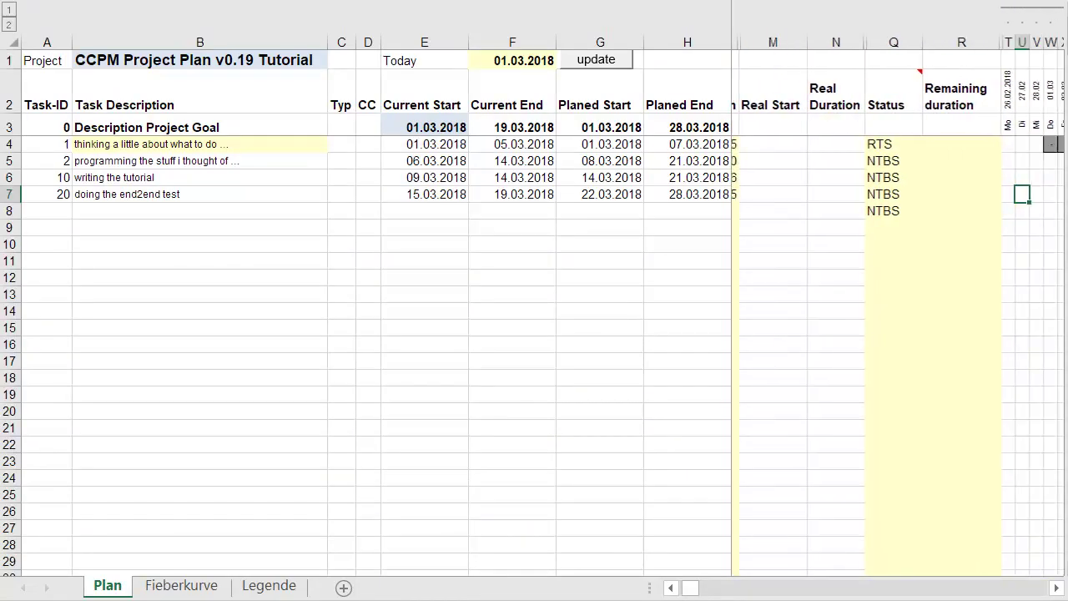
pyautogui.press('Right')
pyautogui.press('Right')
pyautogui.press('Right')
pyautogui.press('Right')
pyautogui.press('Right')
pyautogui.press('Right')
pyautogui.press('Right')
pyautogui.press('Right')
pyautogui.press('Right')
pyautogui.press('Right')
pyautogui.press('Right')
pyautogui.press('Right')
pyautogui.press('Right')
pyautogui.press('Right')
pyautogui.press('Right')
pyautogui.press('Right')
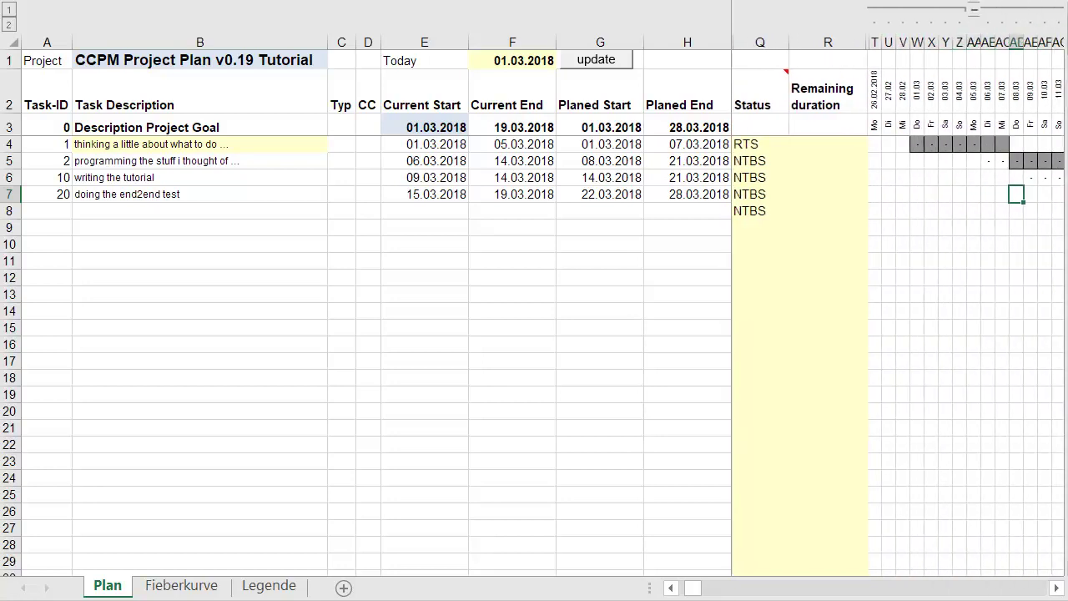
pyautogui.press('Right')
pyautogui.press('Right')
pyautogui.press('Right')
pyautogui.press('Right')
pyautogui.press('Right')
pyautogui.press('Right')
pyautogui.press('Right')
pyautogui.press('Right')
pyautogui.press('Right')
pyautogui.press('Right')
pyautogui.press('Right')
pyautogui.press('Right')
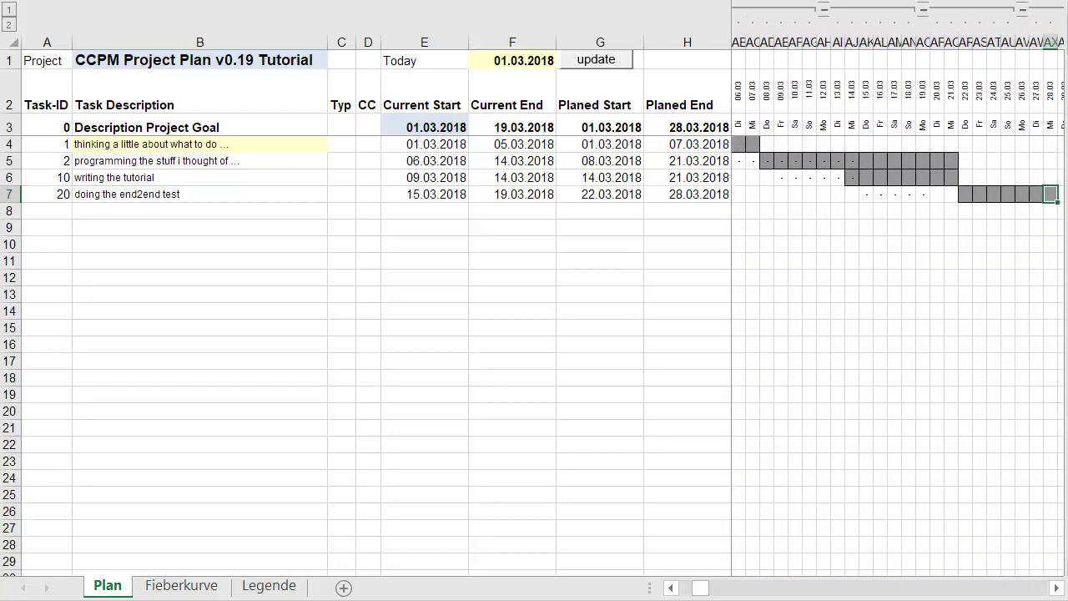
pyautogui.press('Left')
pyautogui.press('Left')
pyautogui.press('Left')
pyautogui.press('Left')
pyautogui.press('Left')
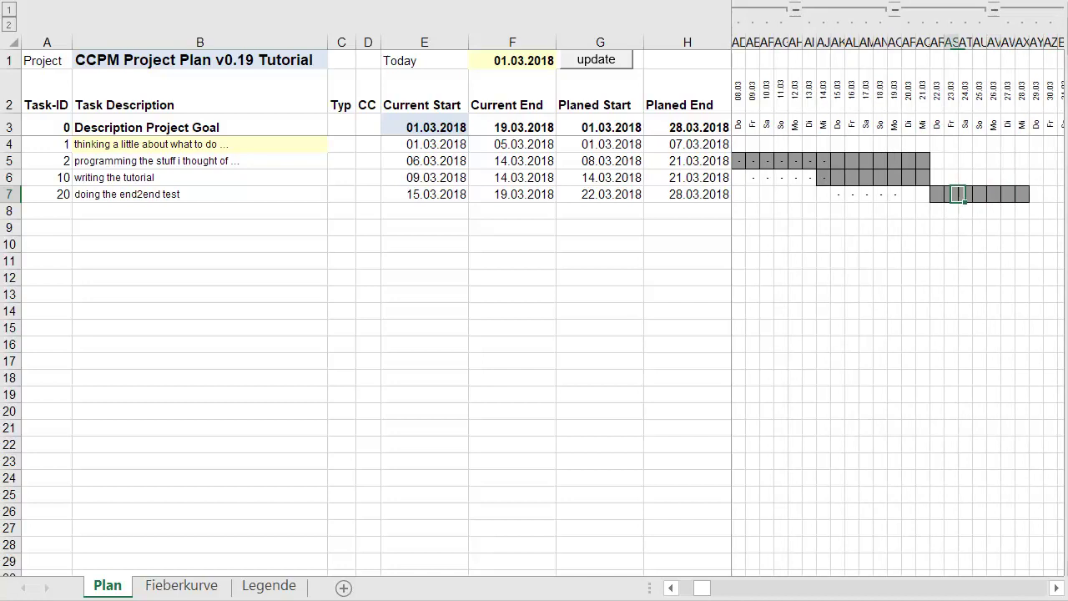
# - Add an entry with ID Party below task 20, described as "Party Milesone"
pyautogui.click(190, 210)
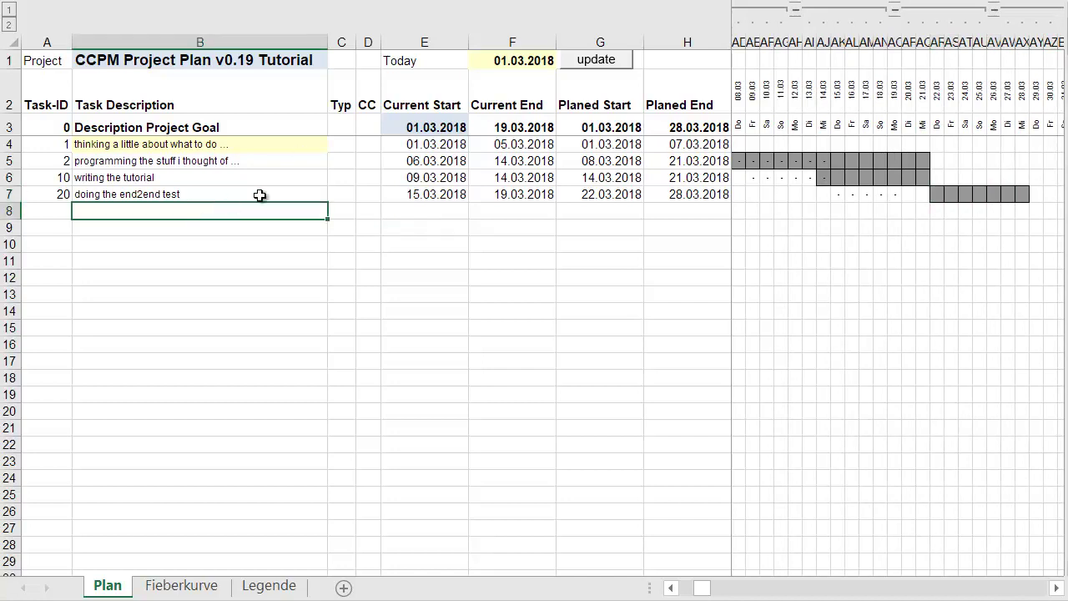
pyautogui.press('Left')
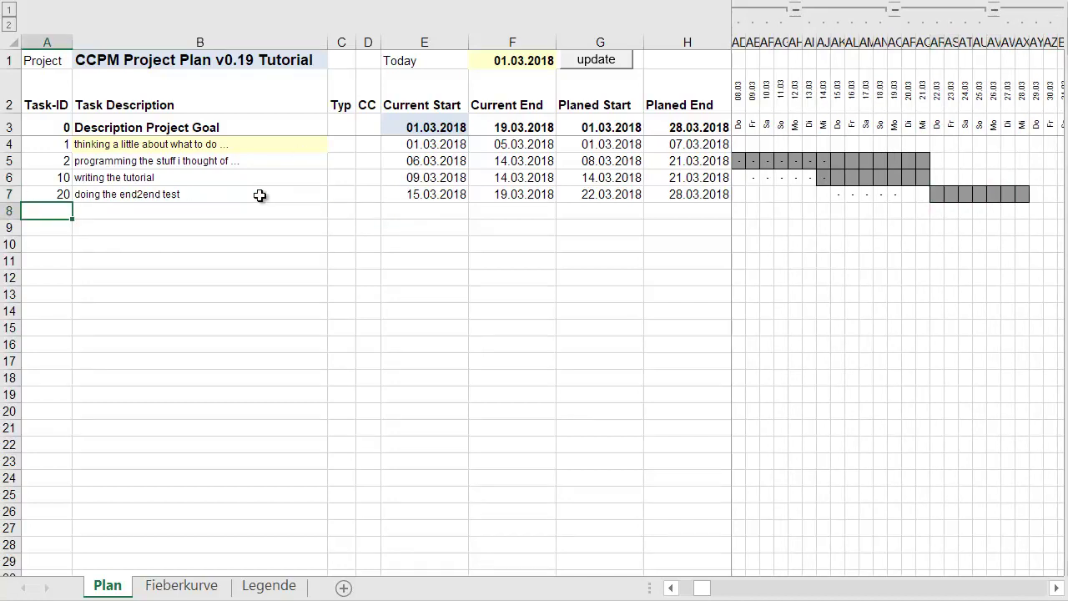
pyautogui.write('Project')
pyautogui.write('arty')
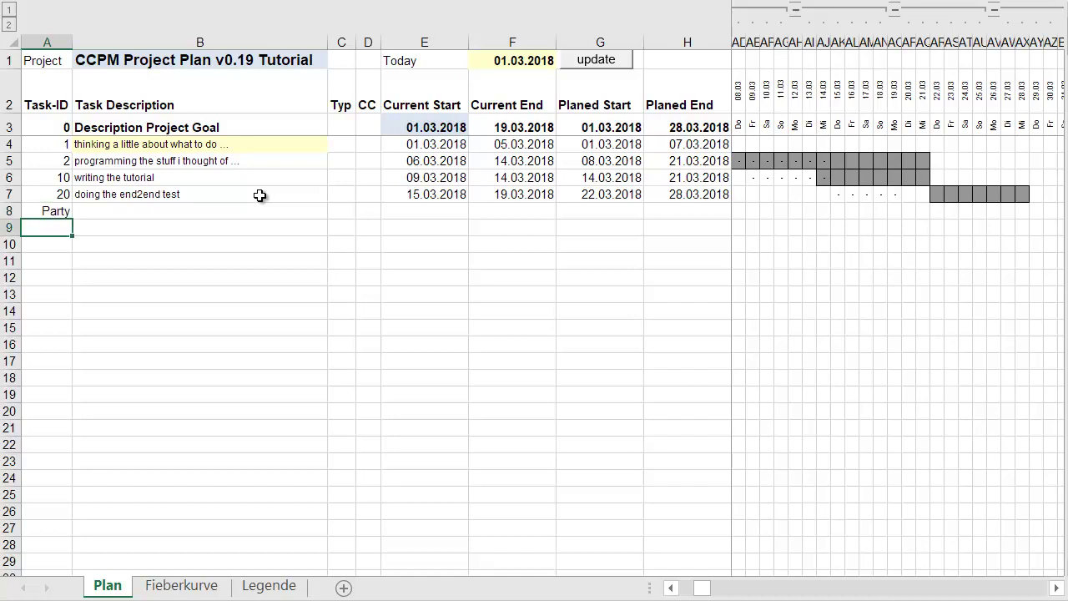
pyautogui.press('Tab')
pyautogui.write('Part')
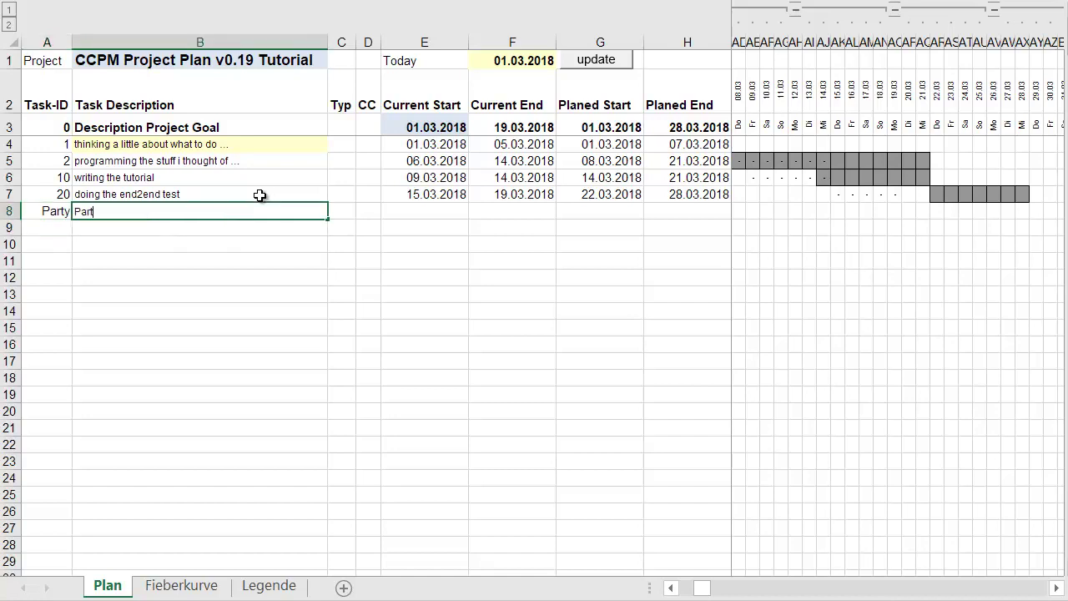
pyautogui.write('y Milesone')
pyautogui.press('Return')
# - Set the type of the Party entry to ms
pyautogui.press('Up')
pyautogui.press('Right')
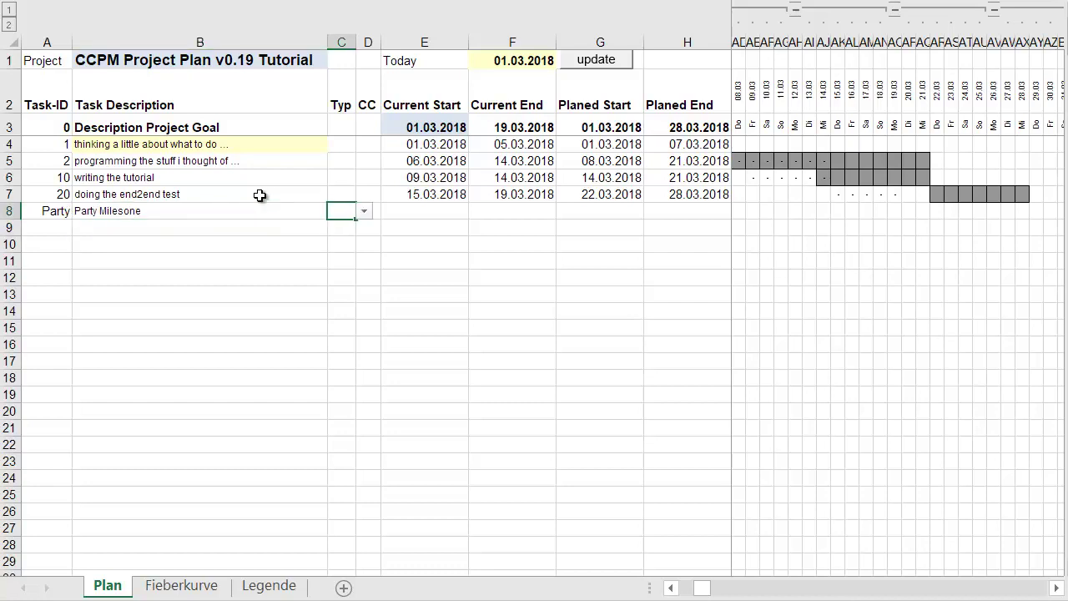
pyautogui.write('ms')
pyautogui.press('Return')
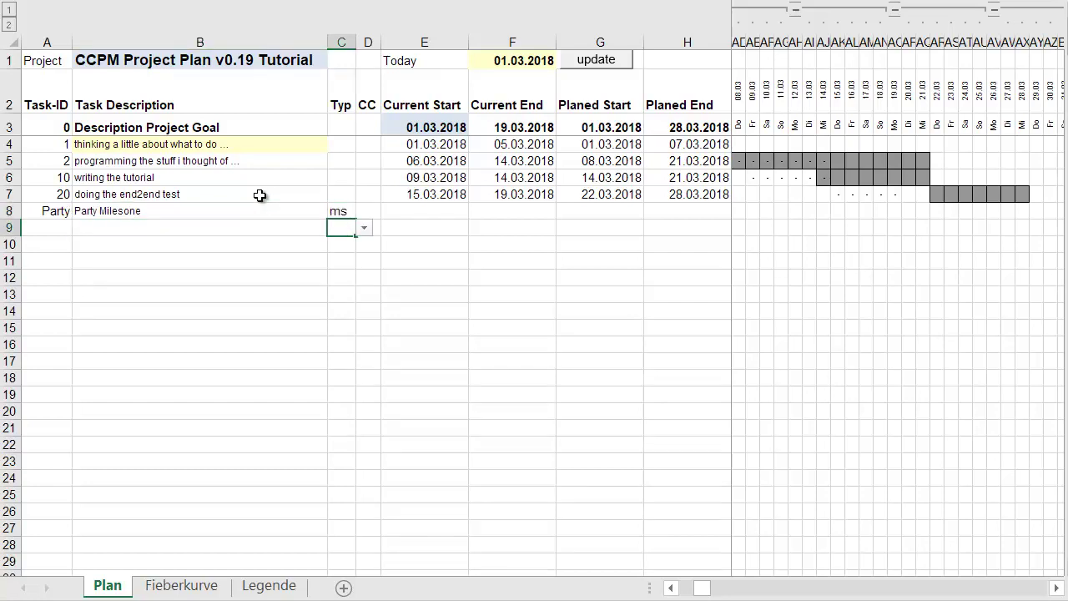
# - Set the predecessor of the Party milestone to 20
pyautogui.press('Up')
pyautogui.press('Right')
pyautogui.press('Right')
pyautogui.press('Right')
pyautogui.press('Right')
pyautogui.press('Right')
pyautogui.press('Right')
pyautogui.press('Right')
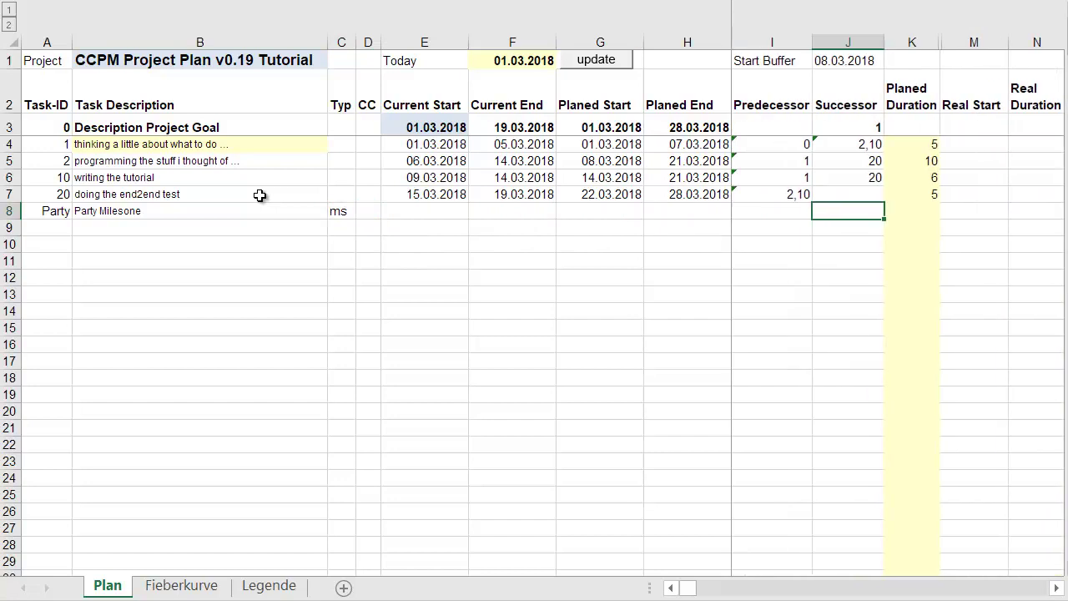
pyautogui.press('Left')
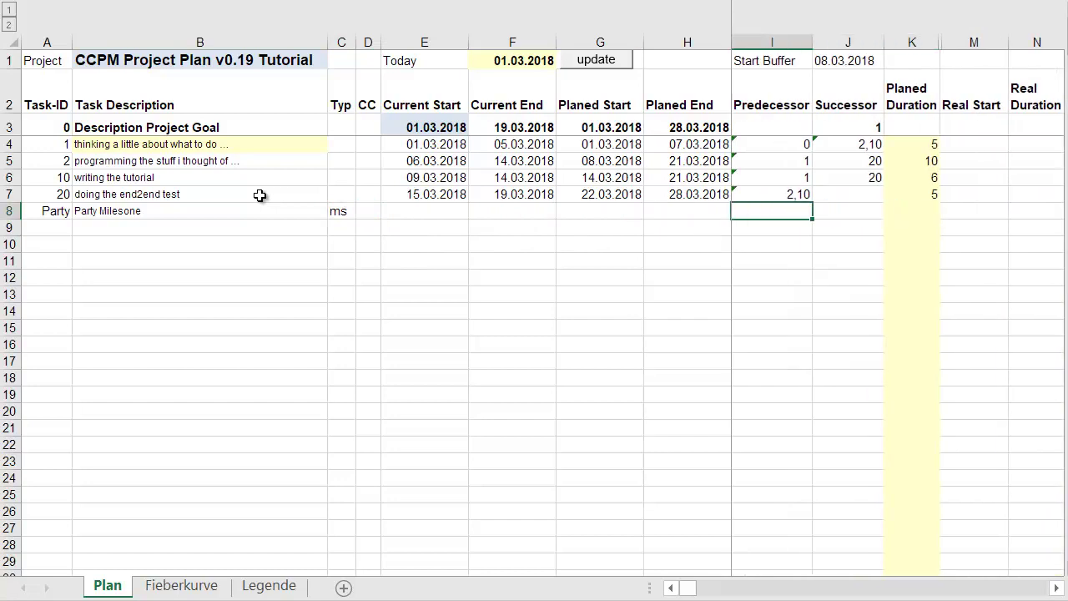
pyautogui.write('20')
pyautogui.press('Return')
# - Leave the Party milestone's planned duration empty, update the schedule and return to the Plan sheet
pyautogui.press('Up')
pyautogui.press('Right')
pyautogui.press('Right')
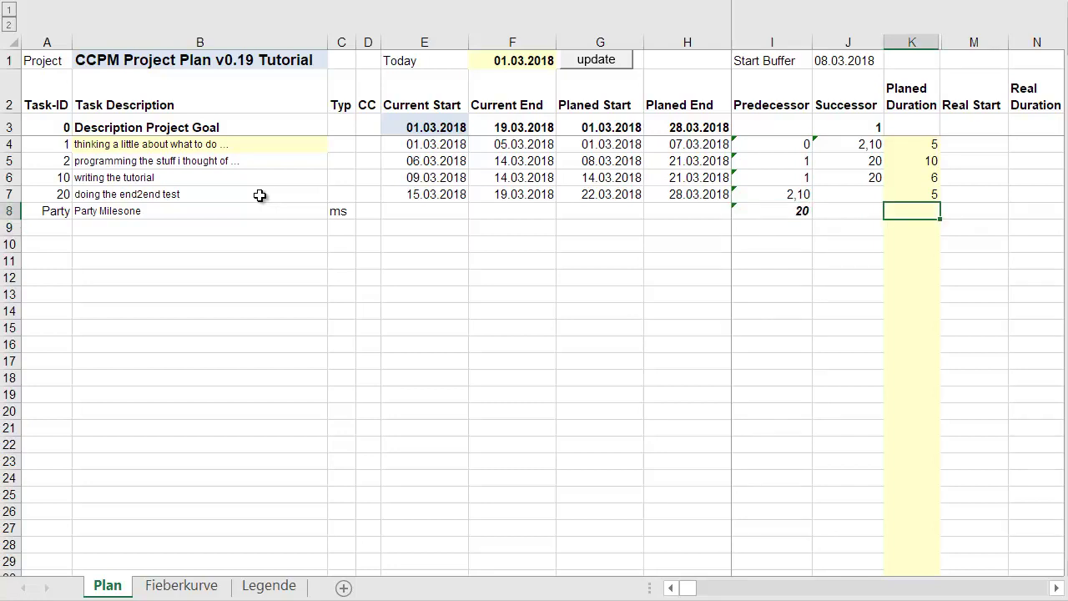
pyautogui.click(594, 63)
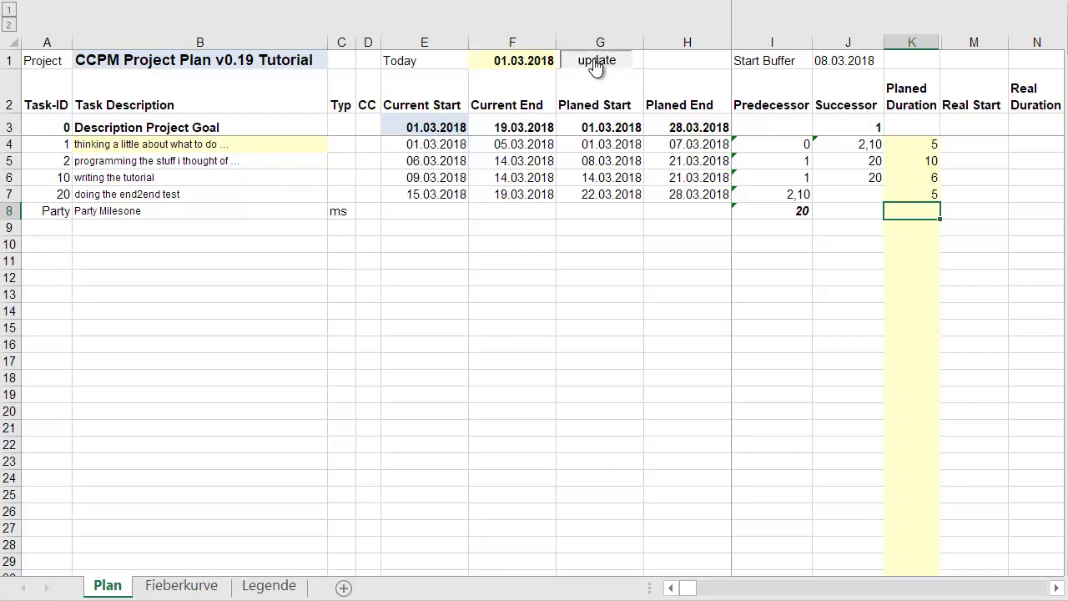
pyautogui.click(595, 64)
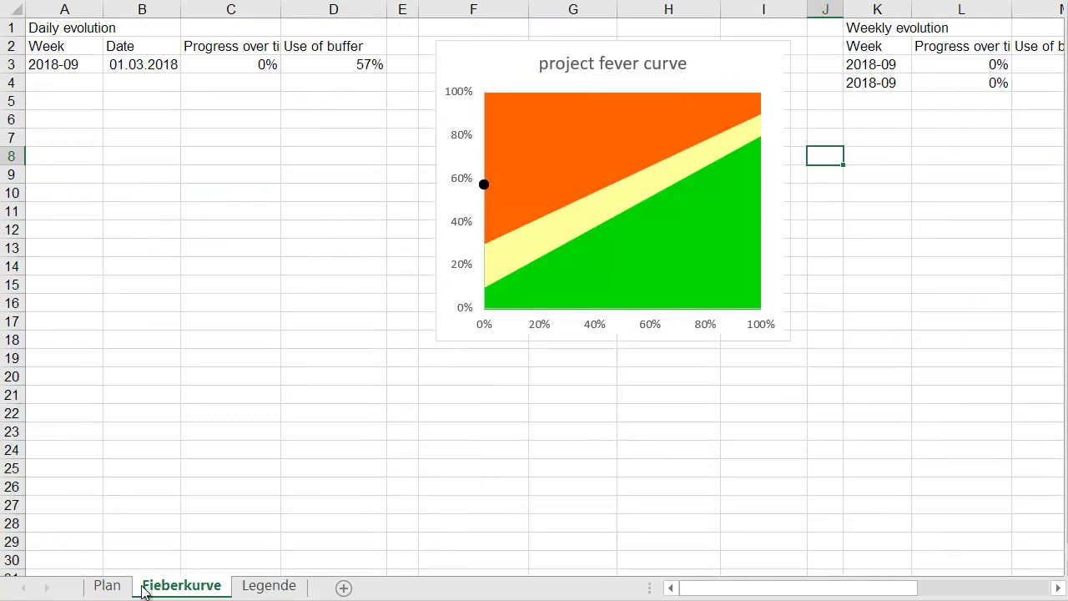
pyautogui.click(106, 586)
# - Follow the Party milestone's row across the timeline and trace back to its current date mark on 20.03
pyautogui.click(1000, 208)
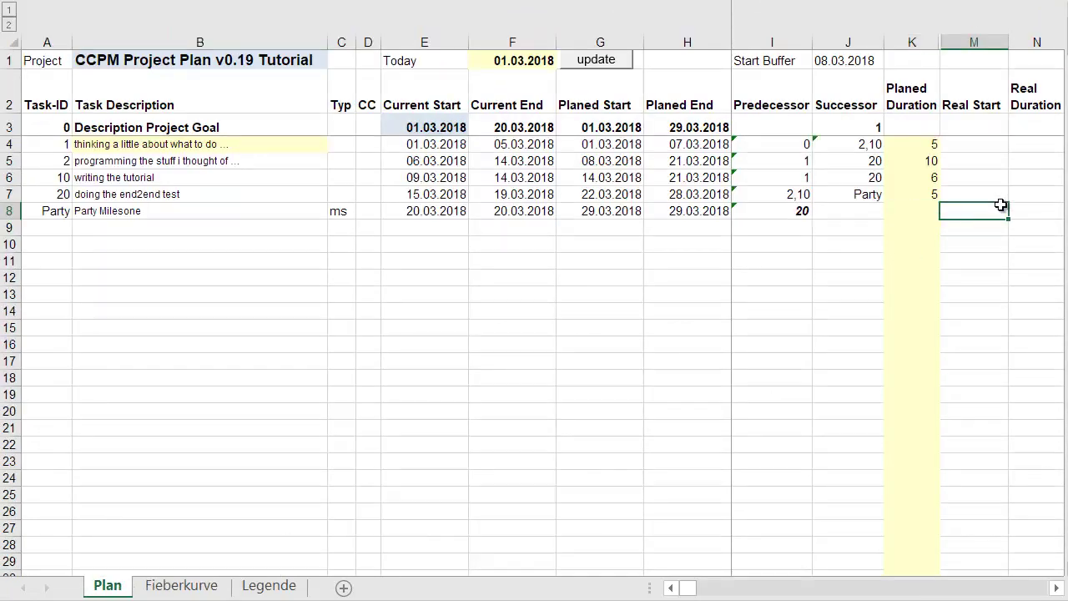
pyautogui.press('Right')
pyautogui.press('Right')
pyautogui.press('Right')
pyautogui.press('Right')
pyautogui.press('Right')
pyautogui.press('Right')
pyautogui.press('Right')
pyautogui.press('Right')
pyautogui.press('Right')
pyautogui.press('Right')
pyautogui.press('Right')
pyautogui.press('Right')
pyautogui.press('Right')
pyautogui.press('Right')
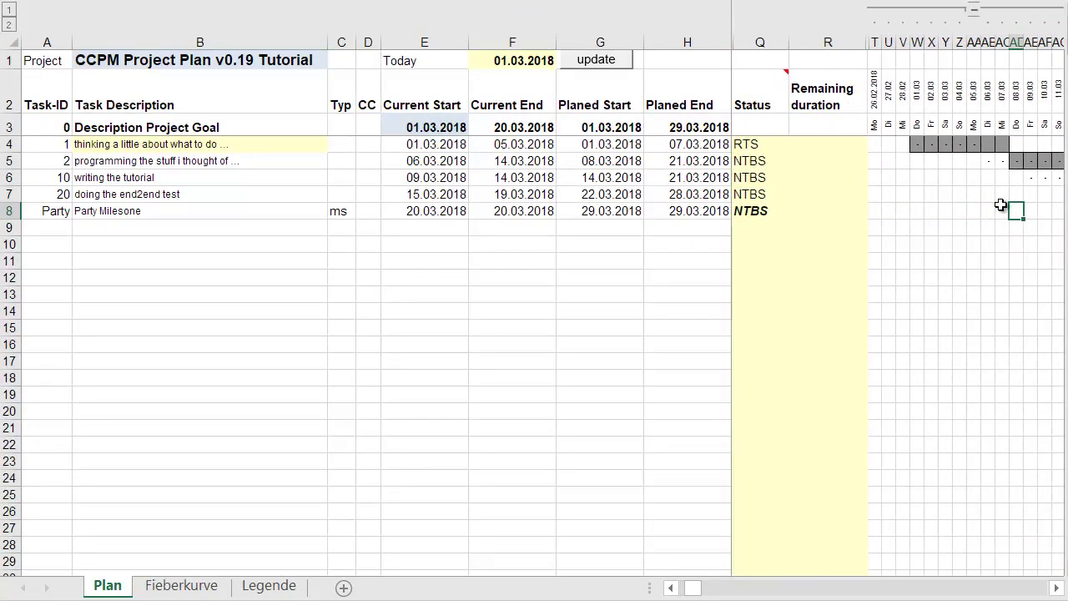
pyautogui.press('Right')
pyautogui.press('Right')
pyautogui.press('Right')
pyautogui.press('Right')
pyautogui.press('Right')
pyautogui.press('Right')
pyautogui.press('Right')
pyautogui.press('Right')
pyautogui.press('Right')
pyautogui.press('Right')
pyautogui.press('Right')
pyautogui.press('Right')
pyautogui.press('Right')
pyautogui.press('Right')
pyautogui.press('Right')
pyautogui.press('Right')
pyautogui.press('Right')
pyautogui.press('Right')
pyautogui.press('Right')
pyautogui.press('Right')
pyautogui.press('Right')
pyautogui.press('Right')
pyautogui.press('Right')
pyautogui.press('Left')
pyautogui.press('Left')
pyautogui.press('Left')
pyautogui.press('Left')
pyautogui.press('Left')
pyautogui.press('Left')
pyautogui.press('Left')
pyautogui.press('Left')
pyautogui.press('Left')
pyautogui.press('Left')
pyautogui.press('Left')
pyautogui.press('Left')
pyautogui.press('Left')
pyautogui.press('Left')
pyautogui.press('Right')
pyautogui.press('Right')
pyautogui.press('Right')
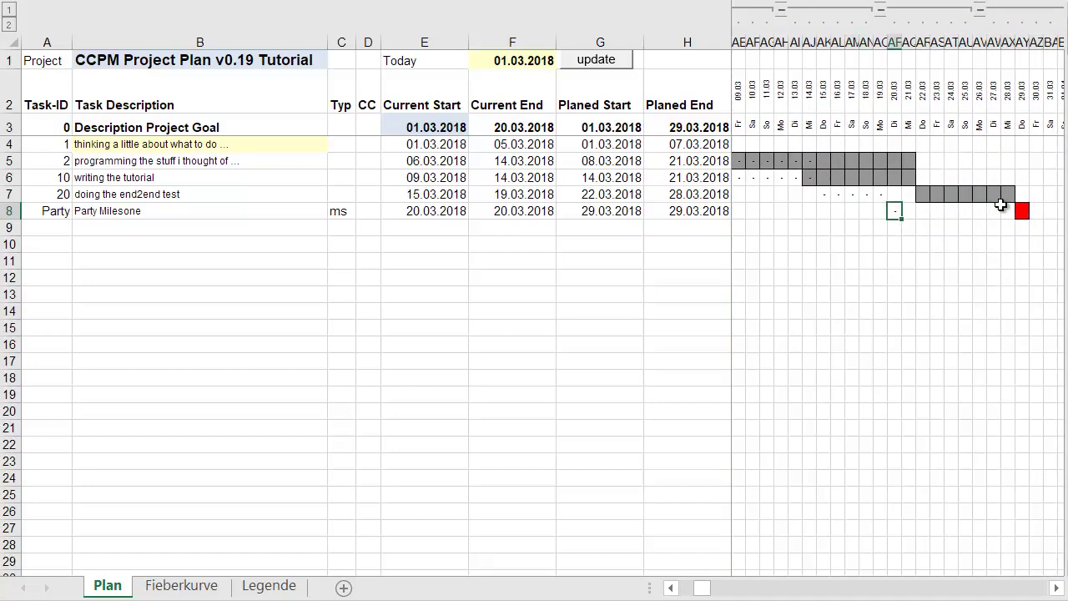
# - Compare the Party milestone's current date mark on 20.03 with its planned date marker on 29.03 in the timeline
pyautogui.press('Right')
pyautogui.press('Right')
pyautogui.press('Right')
pyautogui.press('Right')
pyautogui.press('Right')
pyautogui.press('Right')
pyautogui.press('Right')
pyautogui.press('Right')
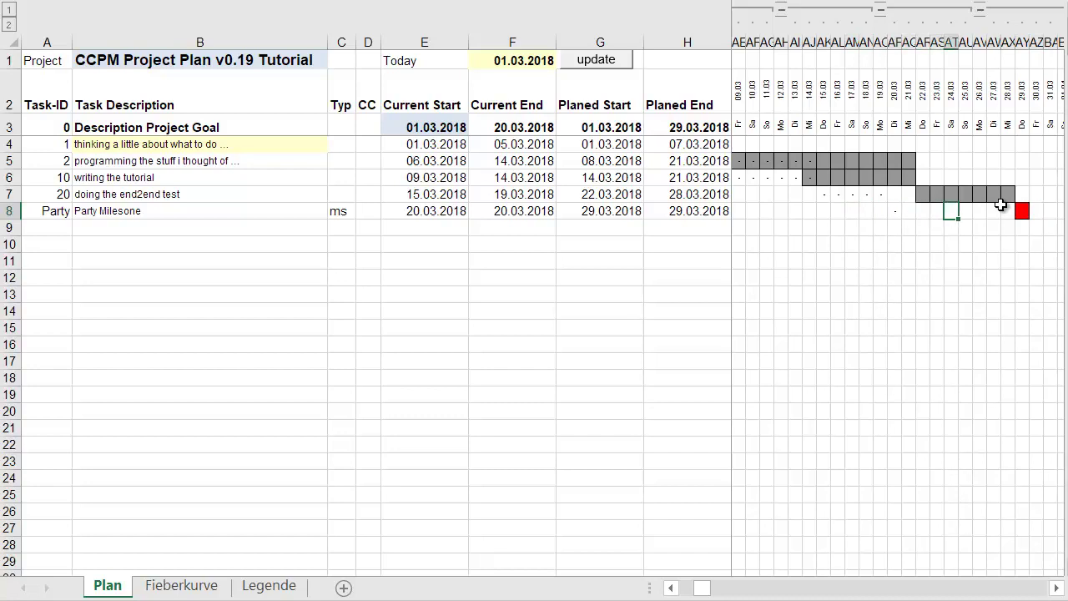
pyautogui.press('Left')
pyautogui.press('Left')
pyautogui.press('Left')
pyautogui.press('Left')
pyautogui.press('Left')
pyautogui.press('Left')
pyautogui.press('Left')
pyautogui.press('Left')
pyautogui.press('Right')
pyautogui.hotkey('ctrl', 'Right')
pyautogui.press('Left')
pyautogui.press('Left')
pyautogui.press('Left')
pyautogui.press('Left')
pyautogui.press('Left')
pyautogui.press('Left')
pyautogui.press('Left')
pyautogui.press('Left')
pyautogui.press('Left')
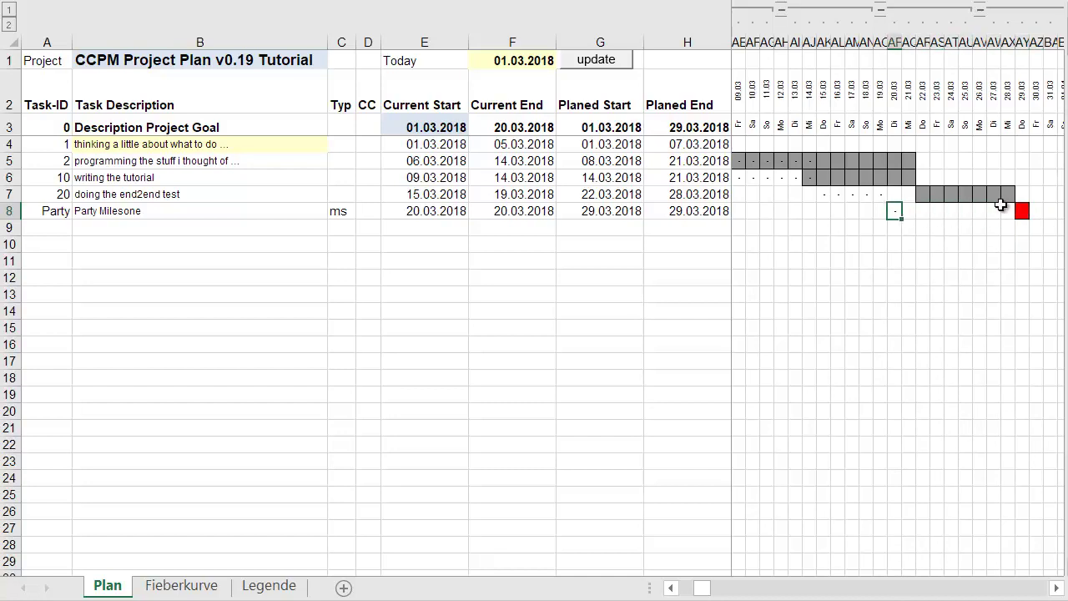
# - Go back along the timeline to the task statuses and review them from task 1 down to the Party milestone
pyautogui.press('Left')
pyautogui.press('Left')
pyautogui.press('Left')
pyautogui.press('Left')
pyautogui.press('Left')
pyautogui.press('Left')
pyautogui.press('Left')
pyautogui.press('Left')
pyautogui.press('Left')
pyautogui.press('Left')
pyautogui.press('Left')
pyautogui.press('Left')
pyautogui.press('Left')
pyautogui.press('Left')
pyautogui.press('Left')
pyautogui.press('Left')
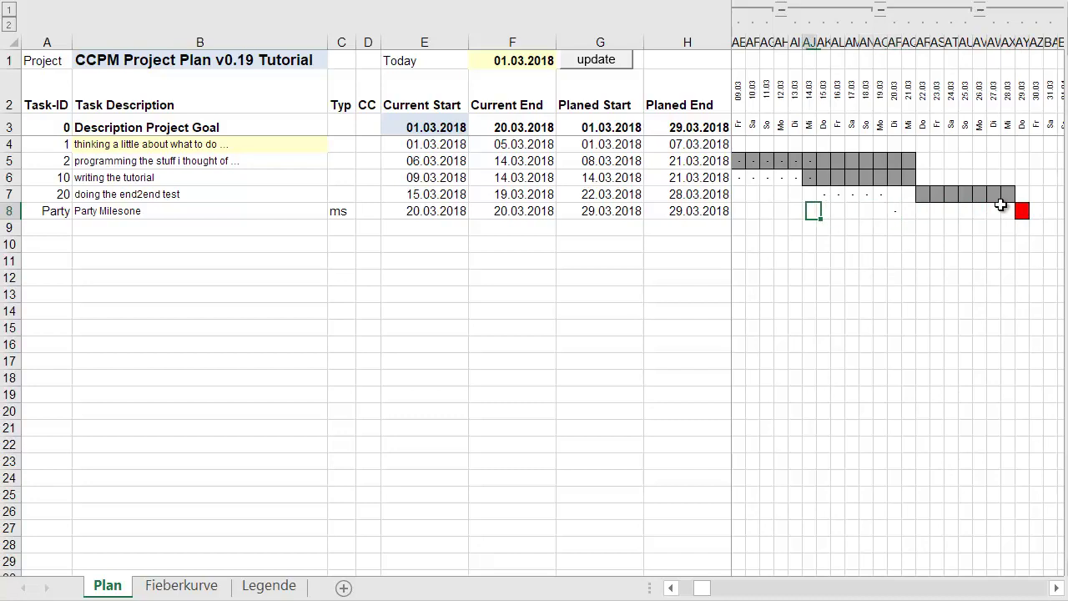
pyautogui.press('Right')
pyautogui.press('Right')
pyautogui.press('Right')
pyautogui.press('Right')
pyautogui.press('Up')
pyautogui.press('Up')
pyautogui.press('Up')
pyautogui.press('Up')
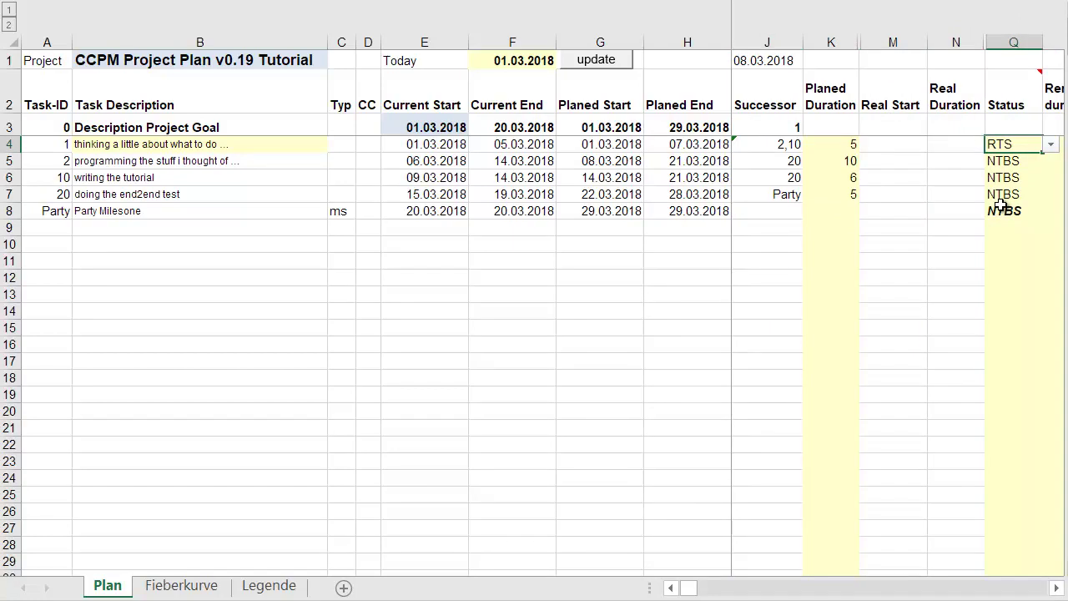
pyautogui.press('Down')
pyautogui.press('Down')
pyautogui.press('Down')
pyautogui.press('Down')
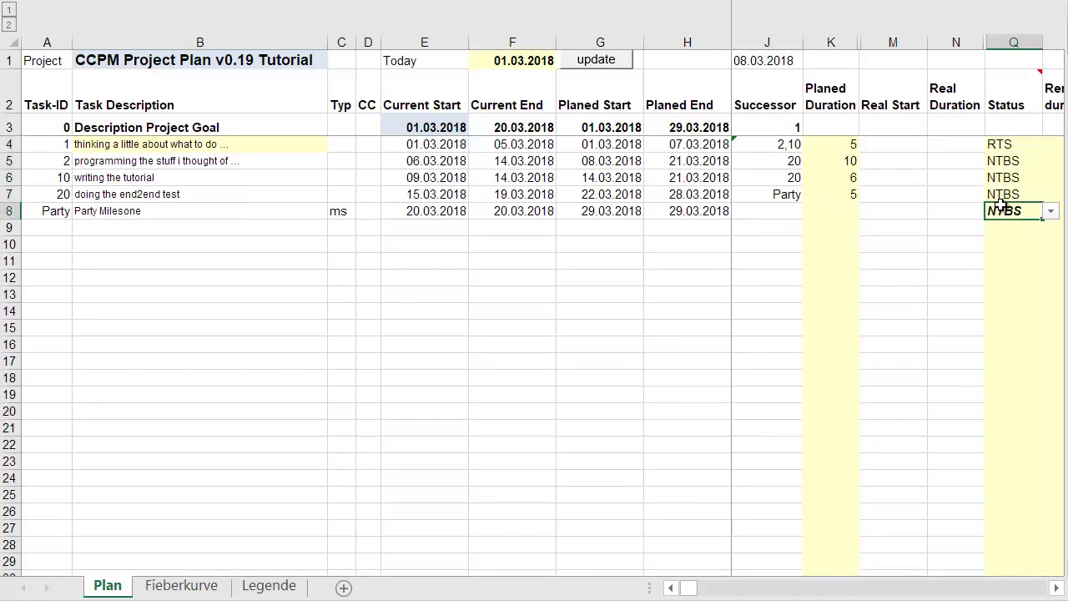
# - Review the successors and predecessors of all entries from task 1 to the Party milestone
pyautogui.press('Left')
pyautogui.press('Left')
pyautogui.press('Left')
pyautogui.press('Left')
pyautogui.press('Up')
pyautogui.press('Up')
pyautogui.press('Up')
pyautogui.press('Up')
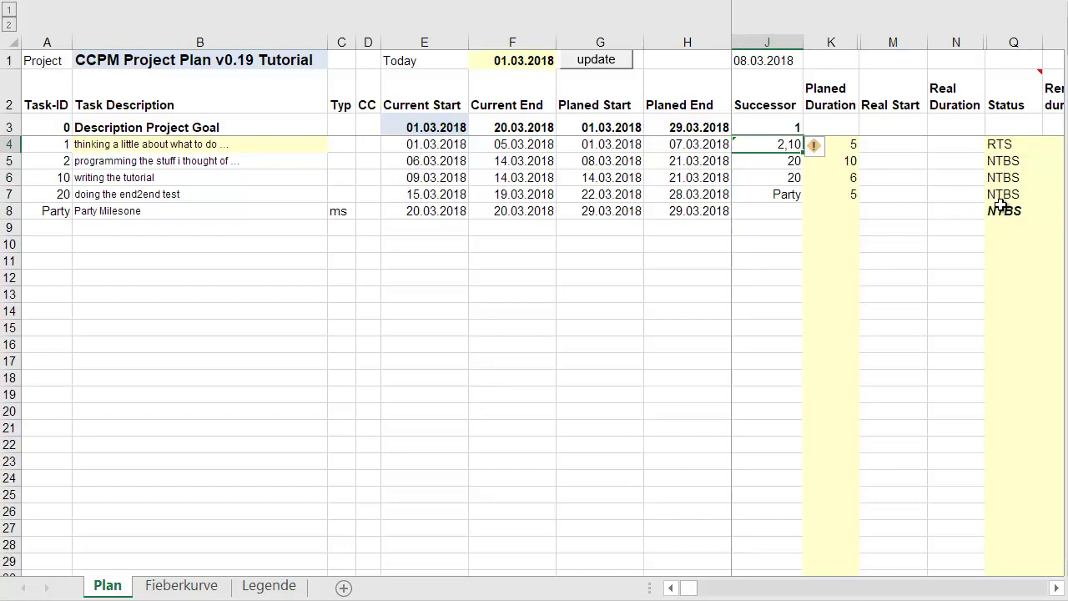
pyautogui.press('Down')
pyautogui.press('Down')
pyautogui.press('Down')
pyautogui.press('Down')
pyautogui.press('Left')
pyautogui.press('Up')
pyautogui.press('Up')
pyautogui.press('Up')
pyautogui.press('Up')
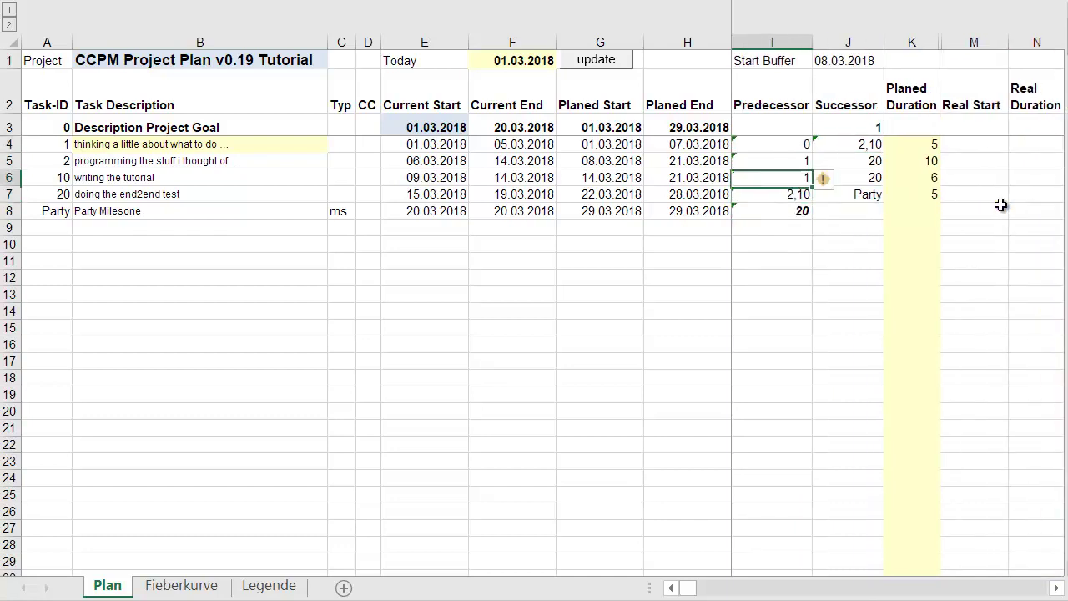
# - Review the current and planned start and end dates of task 1 and the Party milestone
pyautogui.press('Left')
pyautogui.press('Left')
pyautogui.press('Left')
pyautogui.press('Left')
pyautogui.press('Left')
pyautogui.press('Left')
pyautogui.press('Left')
pyautogui.press('Left')
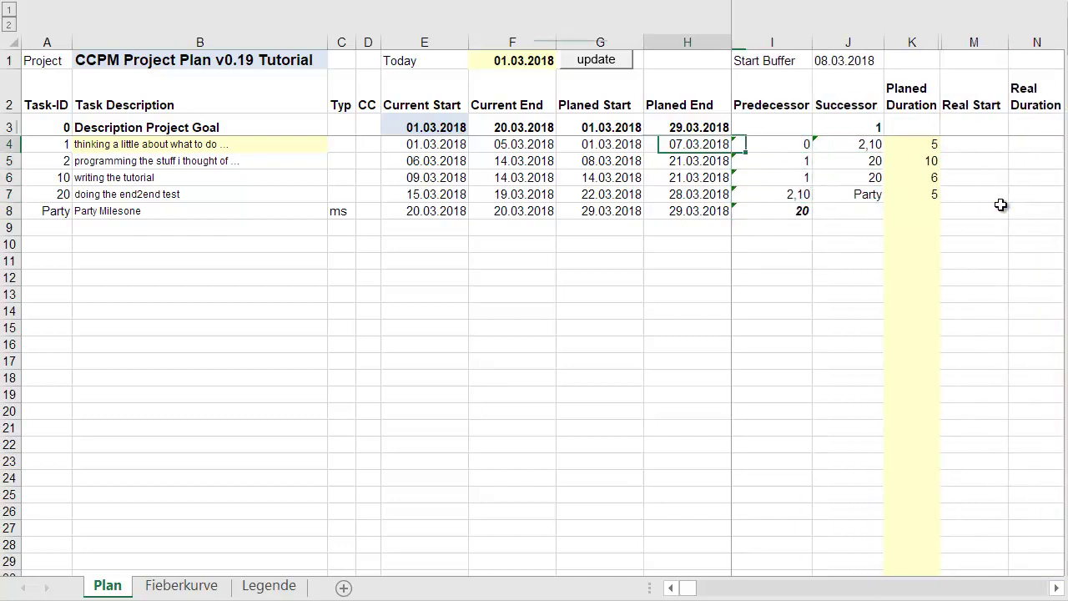
pyautogui.press('Up')
pyautogui.press('Up')
pyautogui.press('Up')
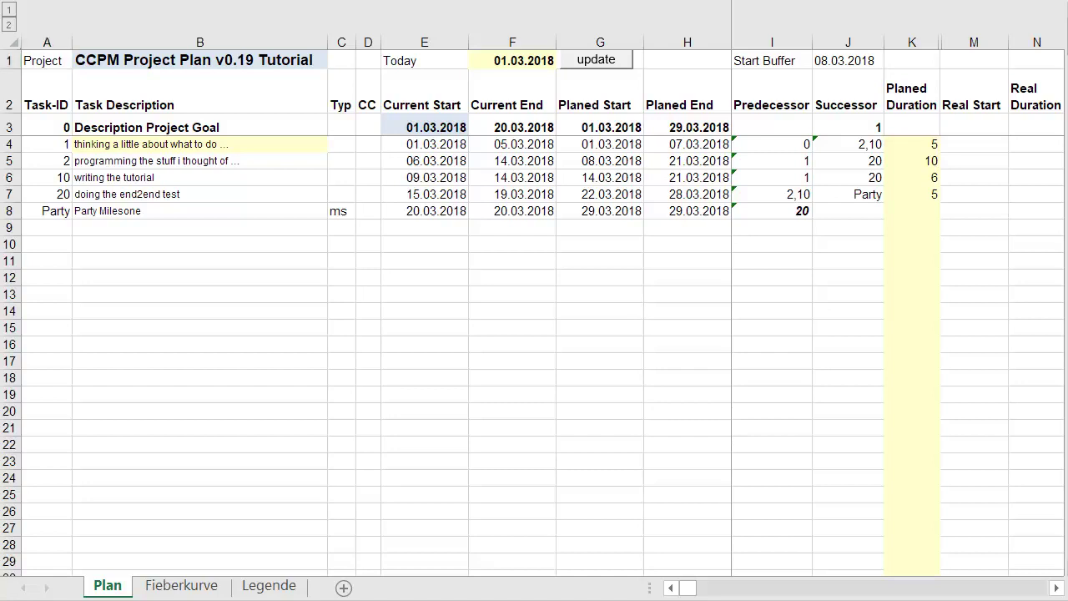
pyautogui.click(515, 210)
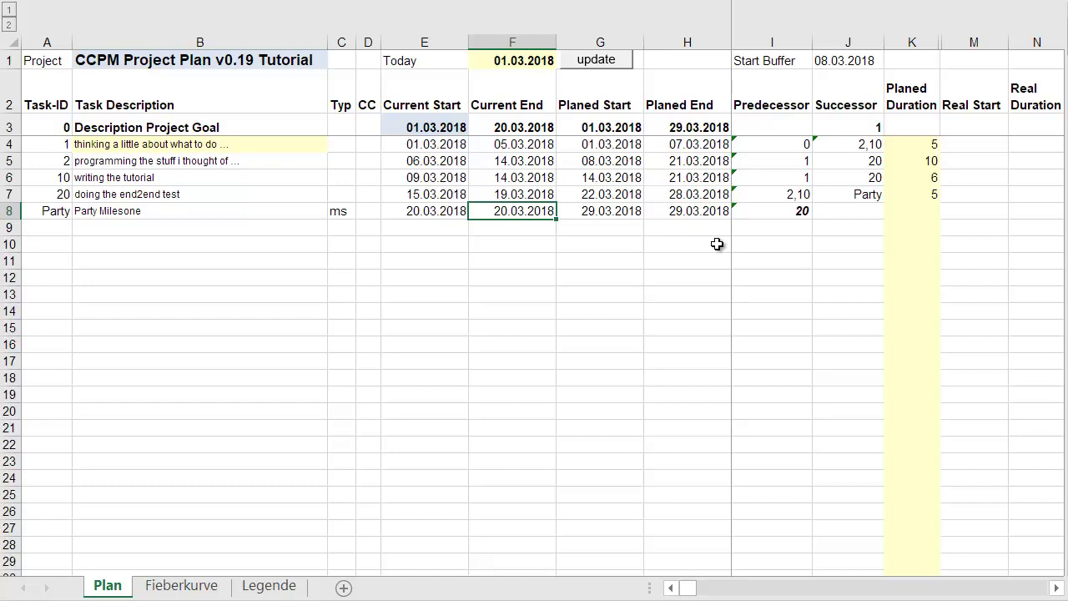
# - Set the status of task 1, "thinking a little about what to do ...", to IP
pyautogui.click(317, 145)
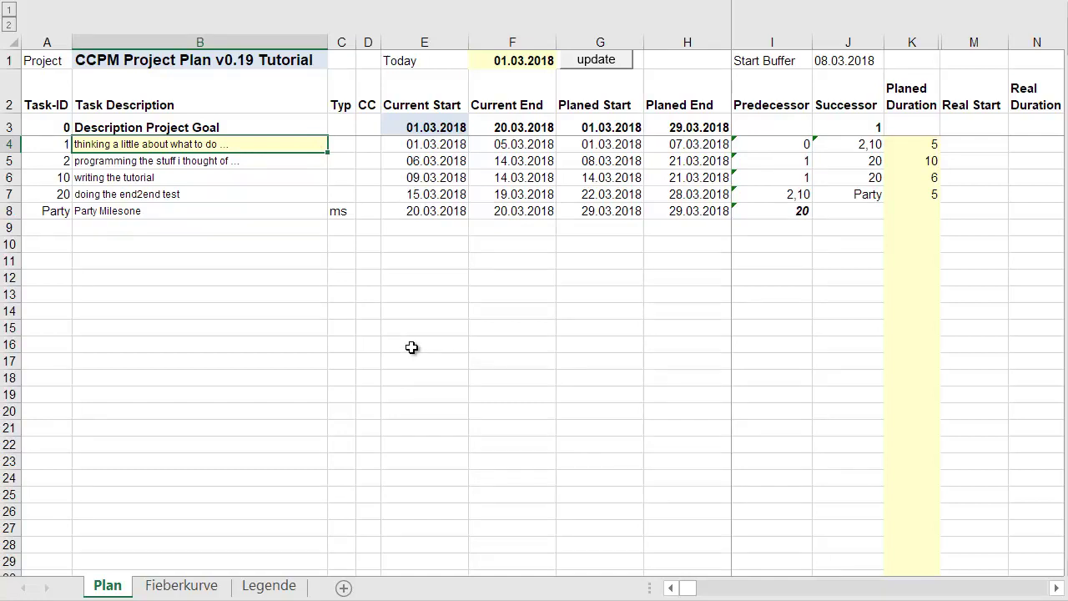
pyautogui.click(968, 144)
pyautogui.press('Right')
pyautogui.press('Right')
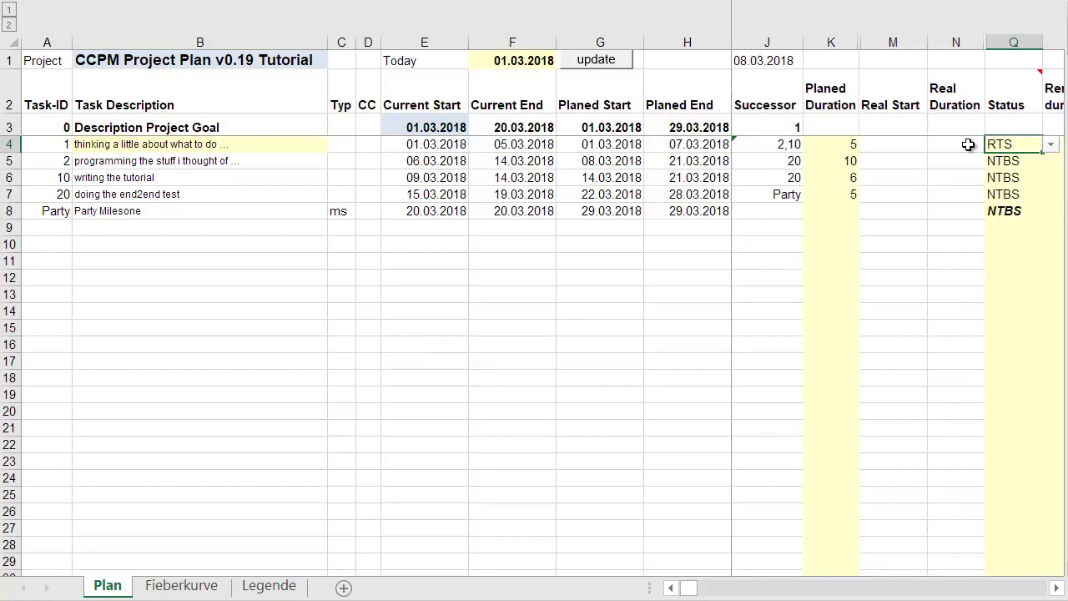
pyautogui.hscroll(1, 968, 144)
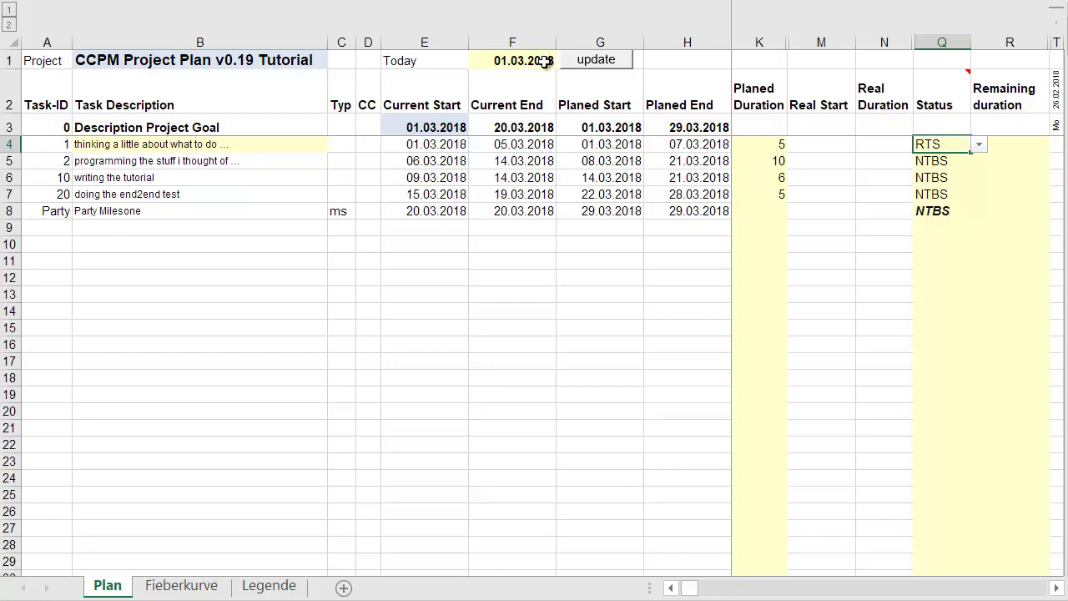
pyautogui.click(975, 148)
pyautogui.click(959, 143)
pyautogui.click(979, 144)
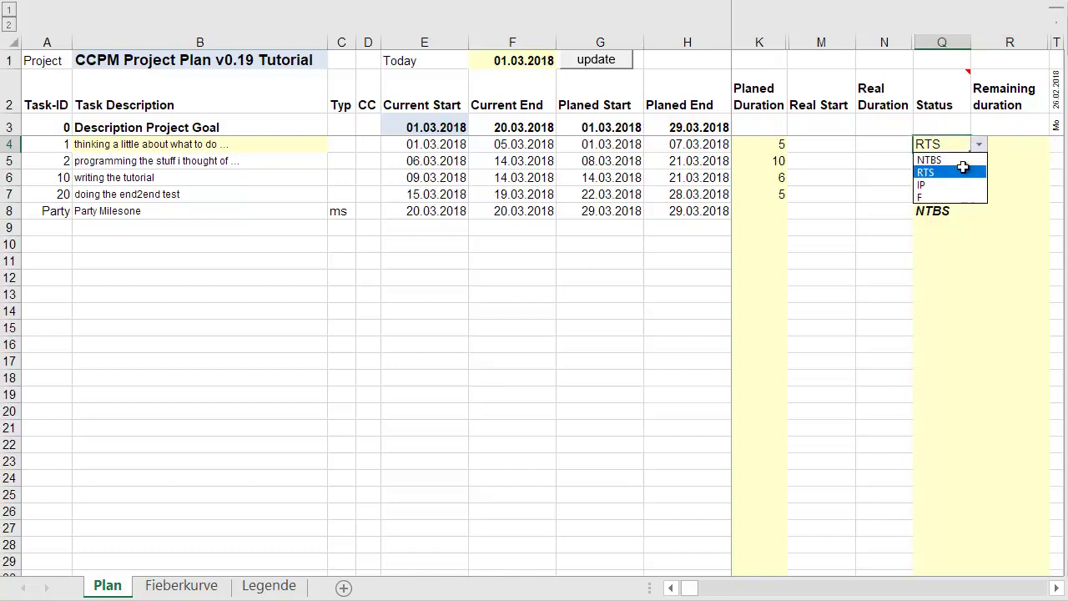
pyautogui.click(949, 185)
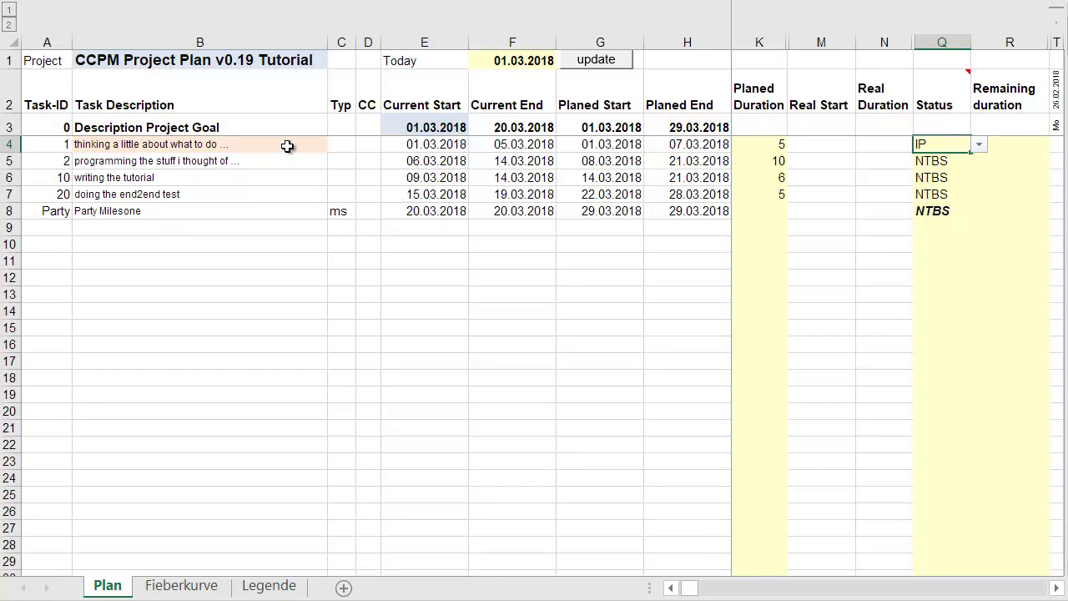
# - Enter a remaining duration of 5 for task 1 and update the project plan
pyautogui.click(1019, 144)
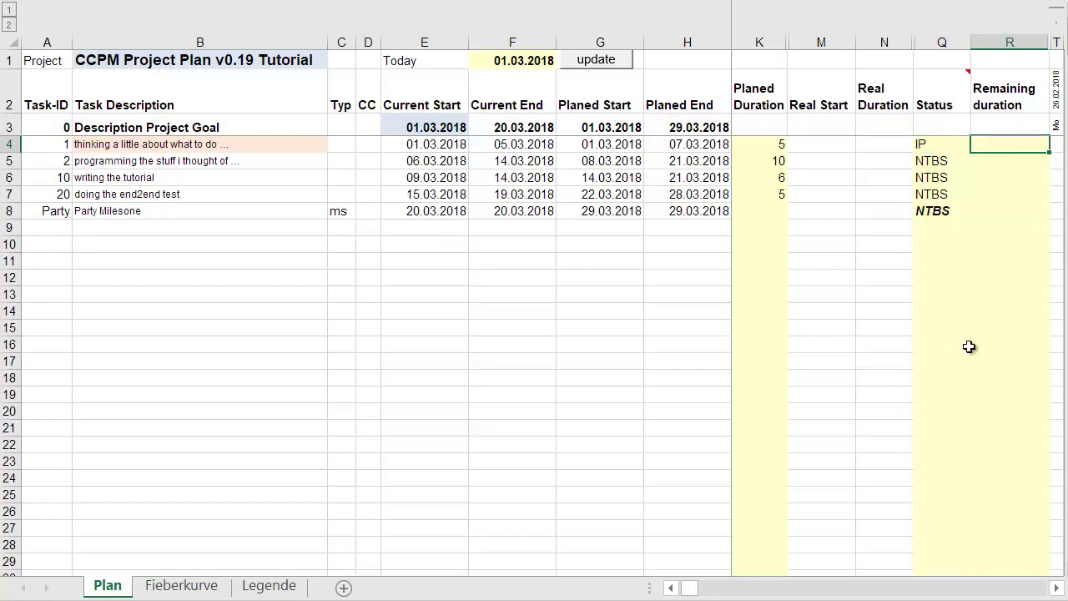
pyautogui.write('5')
pyautogui.press('Return')
pyautogui.press('Up')
pyautogui.press('Left')
pyautogui.press('Right')
pyautogui.click(610, 63)
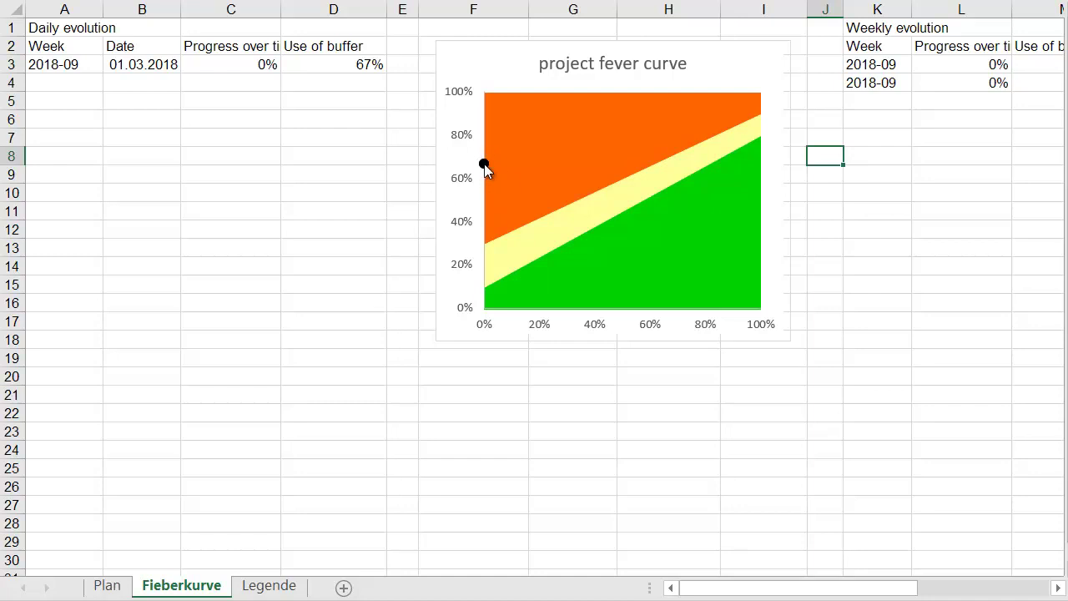
# - Return from the fever curve to the plan and review task 1's real start, planned duration, status and remaining duration
pyautogui.click(107, 588)
pyautogui.click(894, 207)
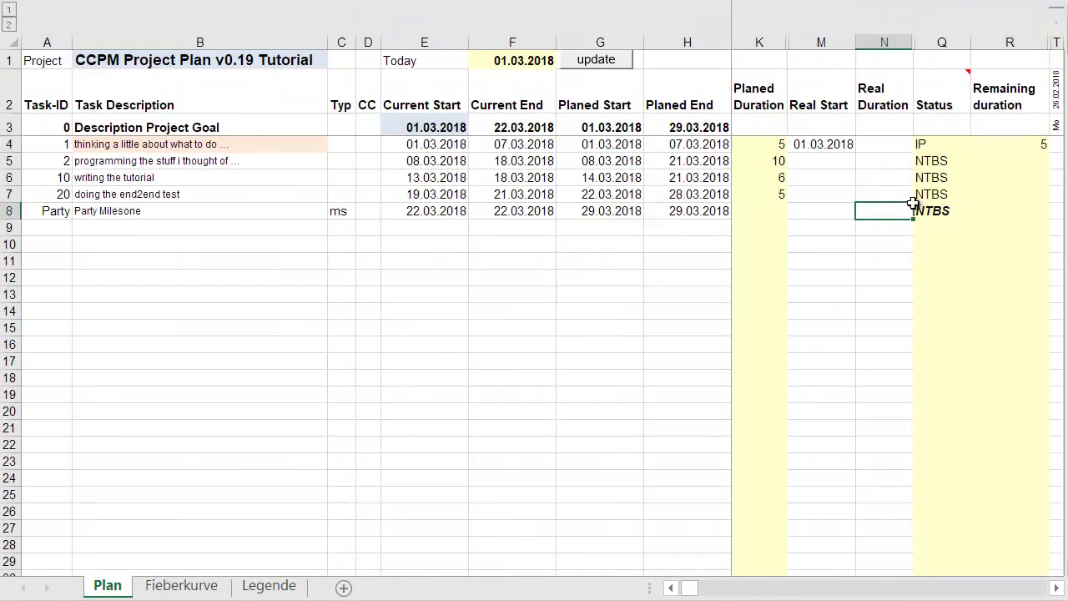
pyautogui.press('Up')
pyautogui.press('Up')
pyautogui.press('Up')
pyautogui.press('Up')
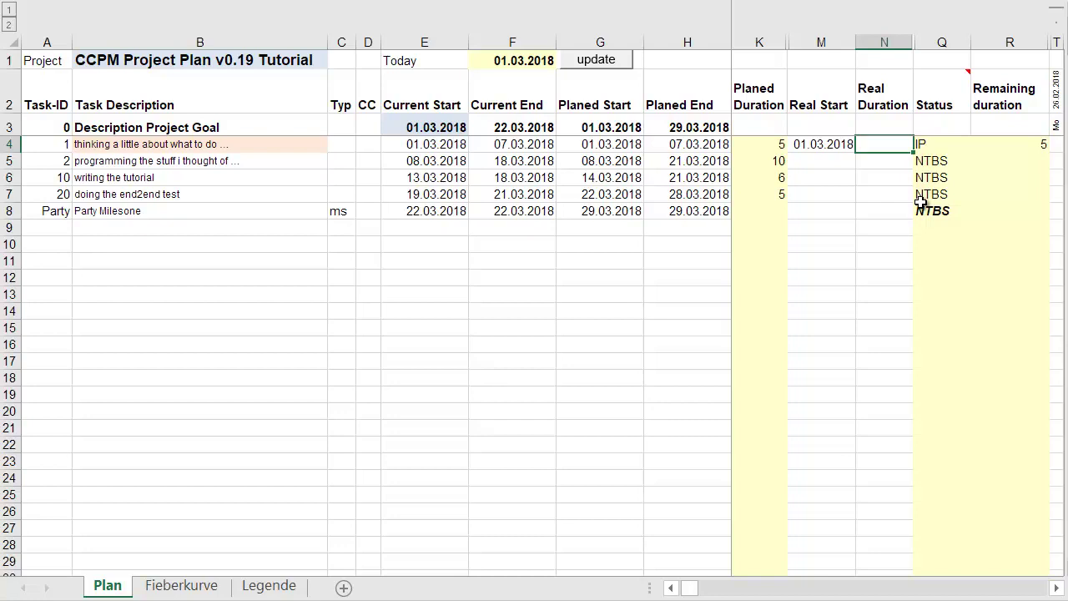
pyautogui.press('Left')
pyautogui.press('Left')
pyautogui.press('Left')
pyautogui.press('Right')
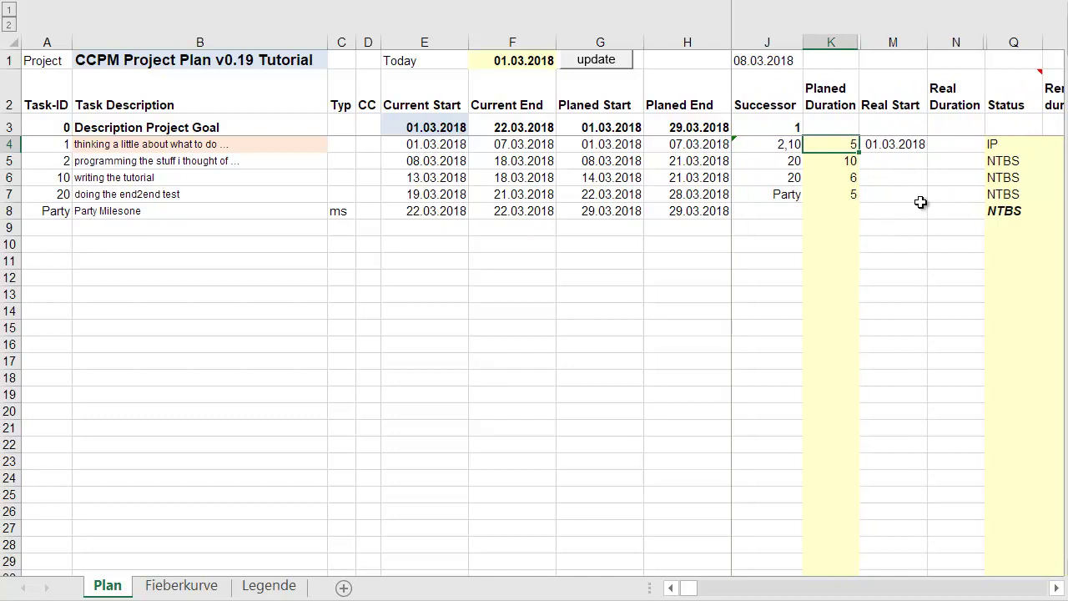
pyautogui.press('Right')
pyautogui.press('Right')
pyautogui.press('Right')
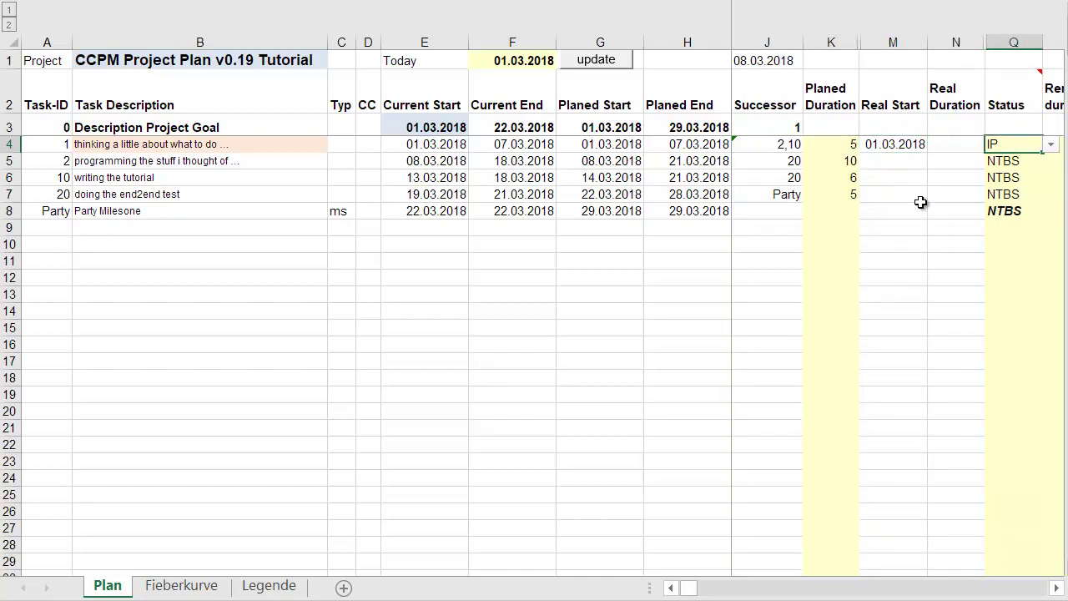
pyautogui.press('Right')
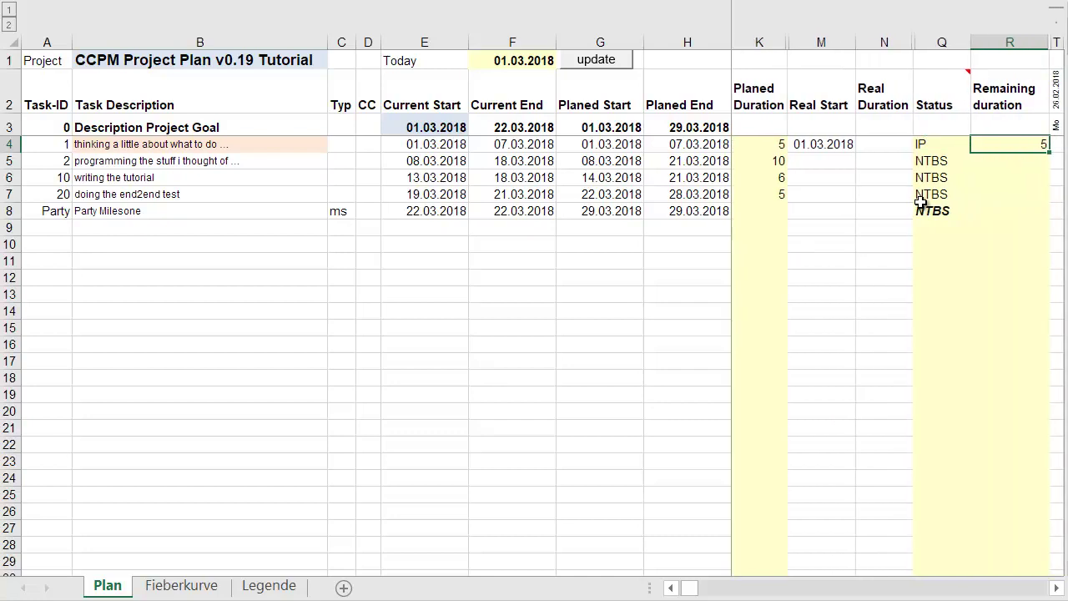
# - Follow the timeline from task 1 to the Party milestone's row and locate its updated current date mark
pyautogui.press('Right')
pyautogui.press('Right')
pyautogui.press('Right')
pyautogui.press('Right')
pyautogui.press('Right')
pyautogui.press('Right')
pyautogui.press('Right')
pyautogui.press('Right')
pyautogui.press('Right')
pyautogui.press('Right')
pyautogui.press('Right')
pyautogui.press('Right')
pyautogui.press('Right')
pyautogui.press('Right')
pyautogui.press('Right')
pyautogui.press('Right')
pyautogui.press('Right')
pyautogui.press('Right')
pyautogui.press('Right')
pyautogui.press('Right')
pyautogui.press('Right')
pyautogui.press('Right')
pyautogui.press('Right')
pyautogui.press('Right')
pyautogui.press('Right')
pyautogui.press('Right')
pyautogui.press('Right')
pyautogui.press('Right')
pyautogui.press('Right')
pyautogui.press('Right')
pyautogui.press('Right')
pyautogui.press('Right')
pyautogui.press('Right')
pyautogui.press('Right')
pyautogui.press('Right')
pyautogui.press('Right')
pyautogui.press('Right')
pyautogui.press('Right')
pyautogui.press('Down')
pyautogui.press('Down')
pyautogui.press('Down')
pyautogui.press('Down')
pyautogui.press('Left')
pyautogui.press('Left')
pyautogui.press('Left')
pyautogui.press('Left')
pyautogui.press('Left')
pyautogui.press('Left')
pyautogui.press('Left')
pyautogui.press('Left')
pyautogui.press('Left')
pyautogui.press('Left')
pyautogui.press('Left')
pyautogui.press('Left')
pyautogui.press('Left')
pyautogui.press('Left')
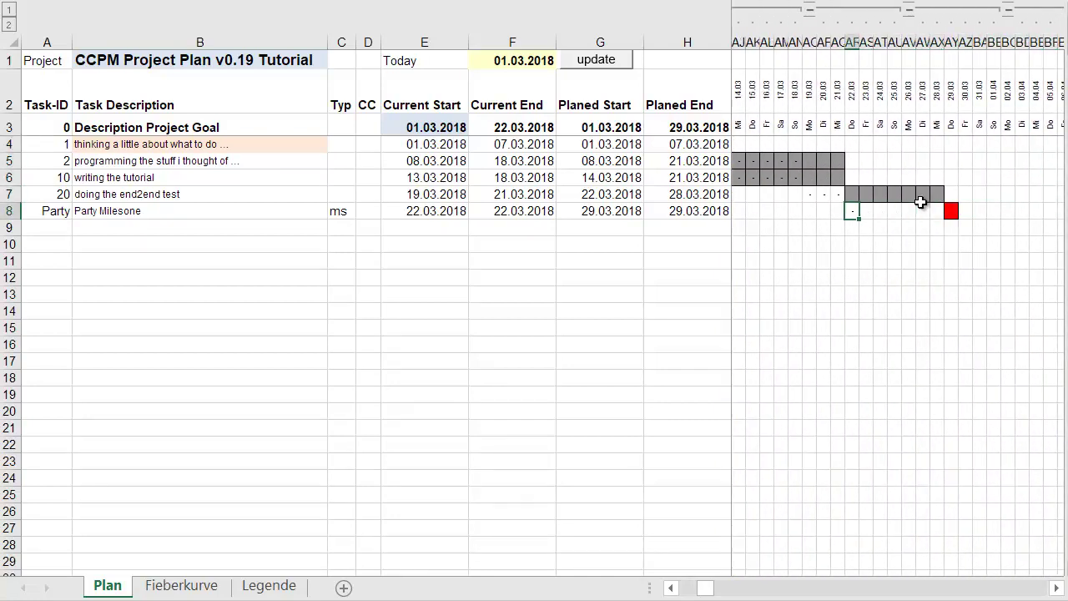
# - Compare the Party milestone's current date mark with its red planned date marker in the timeline
pyautogui.press('Right')
pyautogui.press('Right')
pyautogui.press('Right')
pyautogui.press('Right')
pyautogui.press('Right')
pyautogui.press('Right')
pyautogui.press('Right')
pyautogui.press('Left')
pyautogui.press('Left')
pyautogui.press('Left')
pyautogui.press('Left')
pyautogui.press('Left')
pyautogui.press('Left')
pyautogui.press('Left')
pyautogui.press('Left')
pyautogui.press('Up')
pyautogui.press('Down')
pyautogui.press('Right')
pyautogui.press('Right')
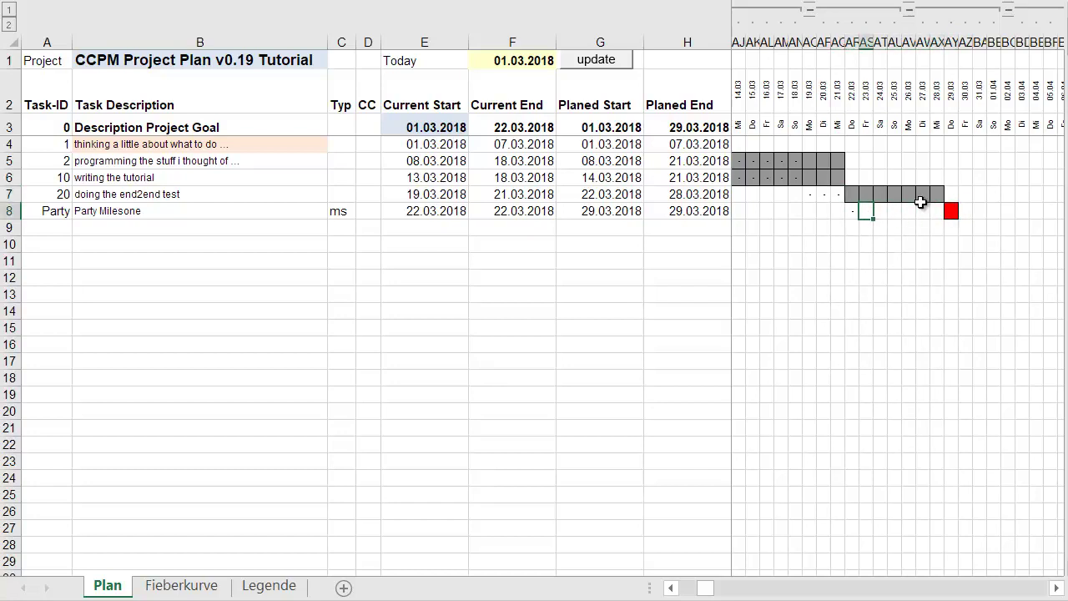
# - Go back along task 1's row in the timeline to its planned duration
pyautogui.press('Up')
pyautogui.press('Up')
pyautogui.press('Up')
pyautogui.press('Up')
pyautogui.press('Left')
pyautogui.press('Left')
pyautogui.press('Left')
pyautogui.press('Left')
pyautogui.press('Left')
pyautogui.press('Left')
pyautogui.press('Left')
pyautogui.press('Left')
pyautogui.press('Left')
pyautogui.press('Left')
pyautogui.press('Left')
pyautogui.press('Left')
pyautogui.press('Left')
pyautogui.press('Left')
pyautogui.press('Left')
pyautogui.press('Left')
pyautogui.press('Left')
pyautogui.press('Left')
pyautogui.press('Left')
pyautogui.press('Left')
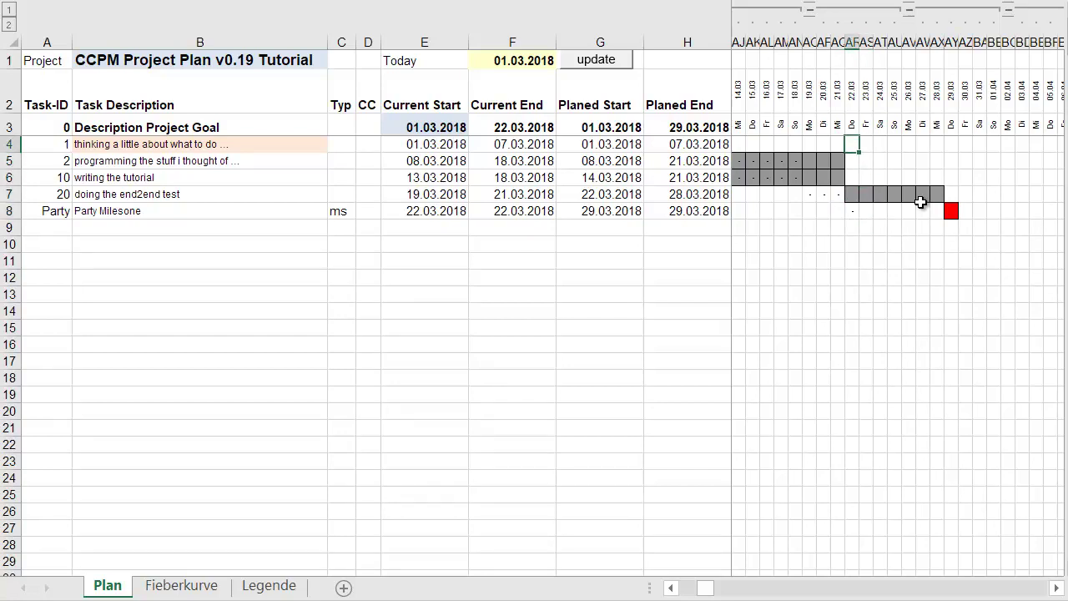
pyautogui.press('Left')
pyautogui.press('Left')
pyautogui.press('Left')
pyautogui.press('Left')
pyautogui.press('Left')
pyautogui.press('Left')
pyautogui.press('Left')
pyautogui.press('Left')
pyautogui.press('Left')
pyautogui.press('Left')
pyautogui.press('Left')
pyautogui.press('Left')
pyautogui.press('Left')
pyautogui.press('Left')
pyautogui.press('Left')
pyautogui.press('Left')
pyautogui.press('Left')
pyautogui.press('Left')
pyautogui.press('Left')
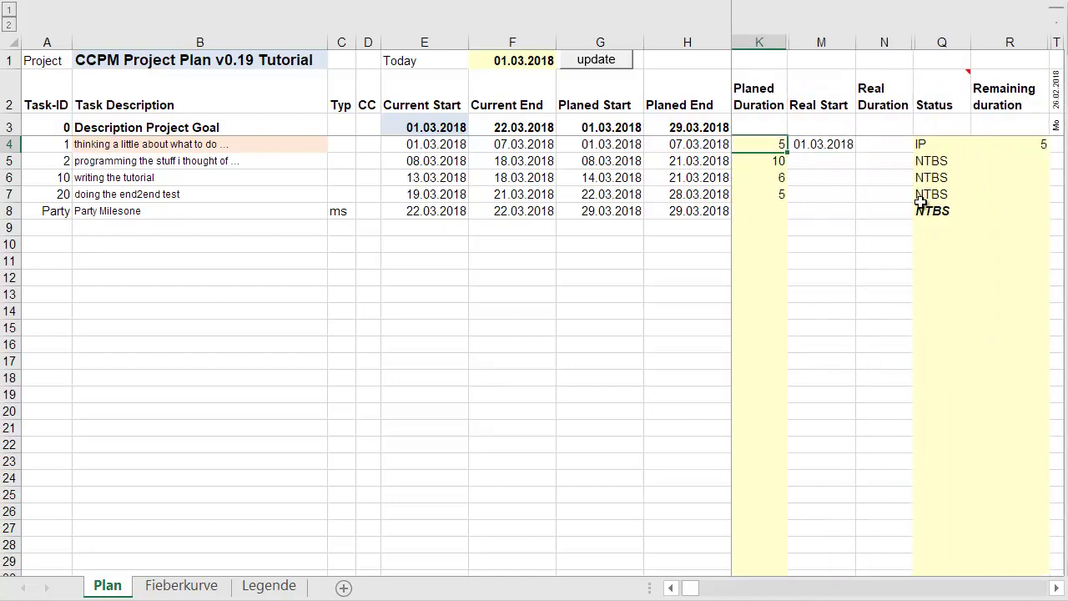
# - Review task 1's row from its planned duration to the start of the timeline, then return to its status
pyautogui.press('Right')
pyautogui.press('Right')
pyautogui.press('Right')
pyautogui.press('Right')
pyautogui.press('Right')
pyautogui.press('Right')
pyautogui.press('Right')
pyautogui.press('Right')
pyautogui.press('Right')
pyautogui.press('Right')
pyautogui.press('Right')
pyautogui.press('Right')
pyautogui.press('Right')
pyautogui.press('Right')
pyautogui.press('Right')
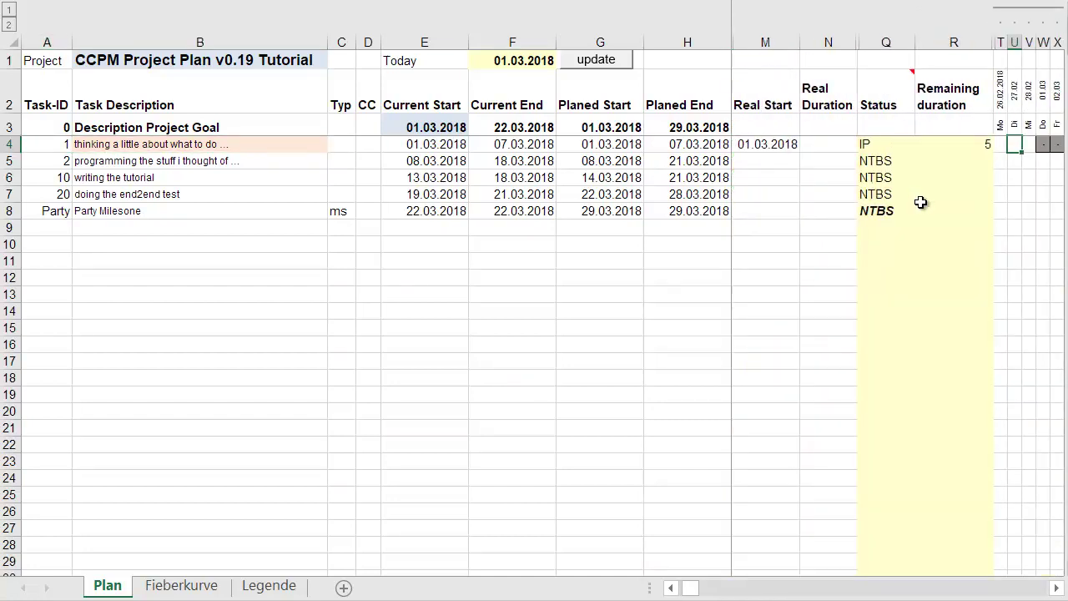
pyautogui.press('Left')
pyautogui.press('Left')
pyautogui.press('Left')
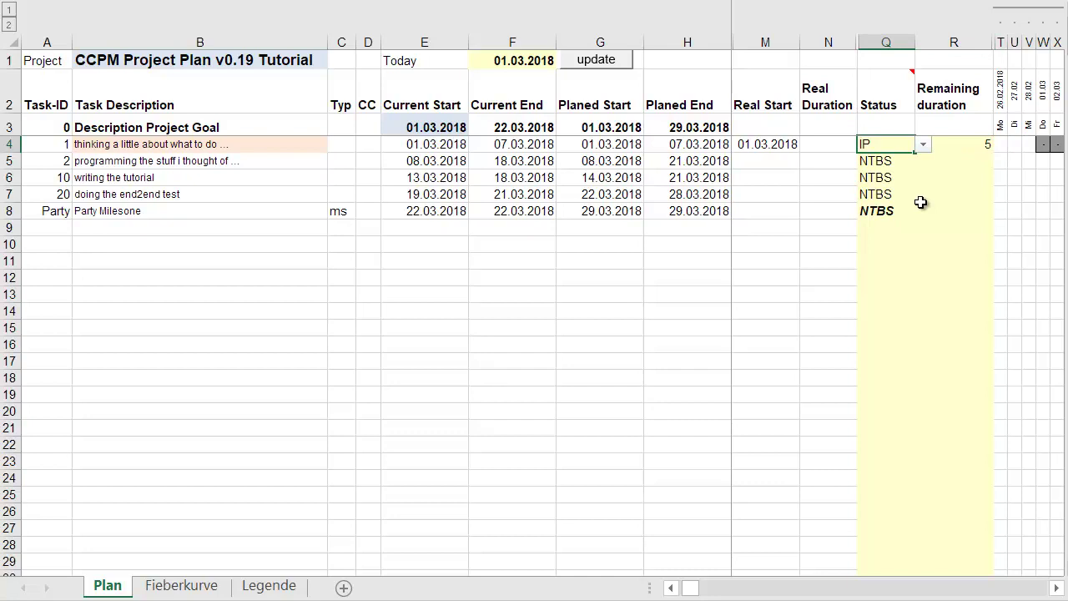
# - Set the project's Today date to 02.03.2018
pyautogui.click(507, 60)
pyautogui.press('BackSpace')
pyautogui.write('2')
pyautogui.press('Return')
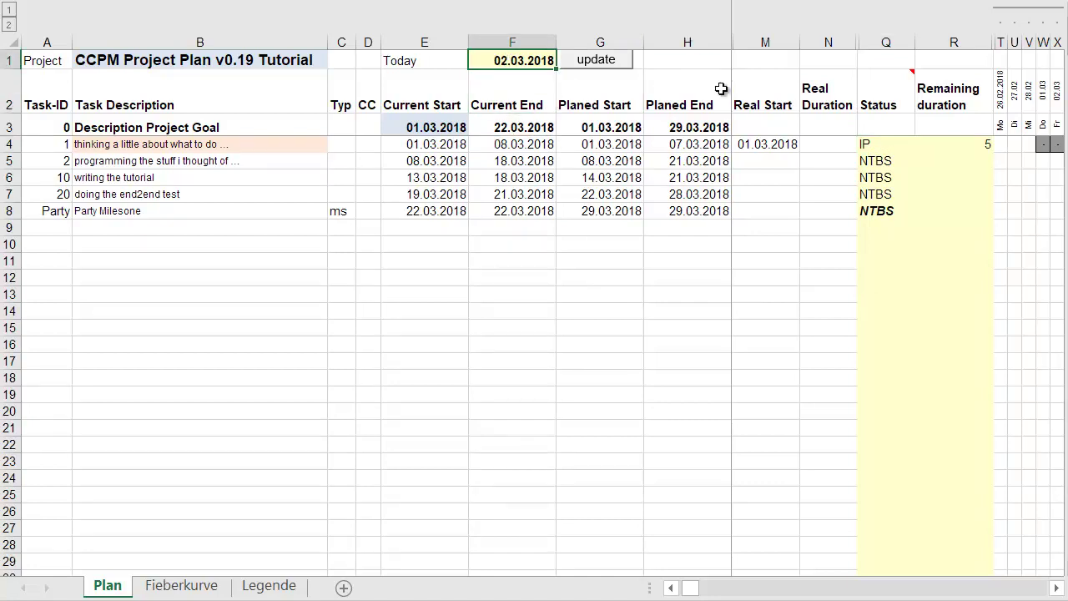
# - Set task 1's remaining duration to 4
pyautogui.click(954, 144)
pyautogui.press('Left')
pyautogui.press('Right')
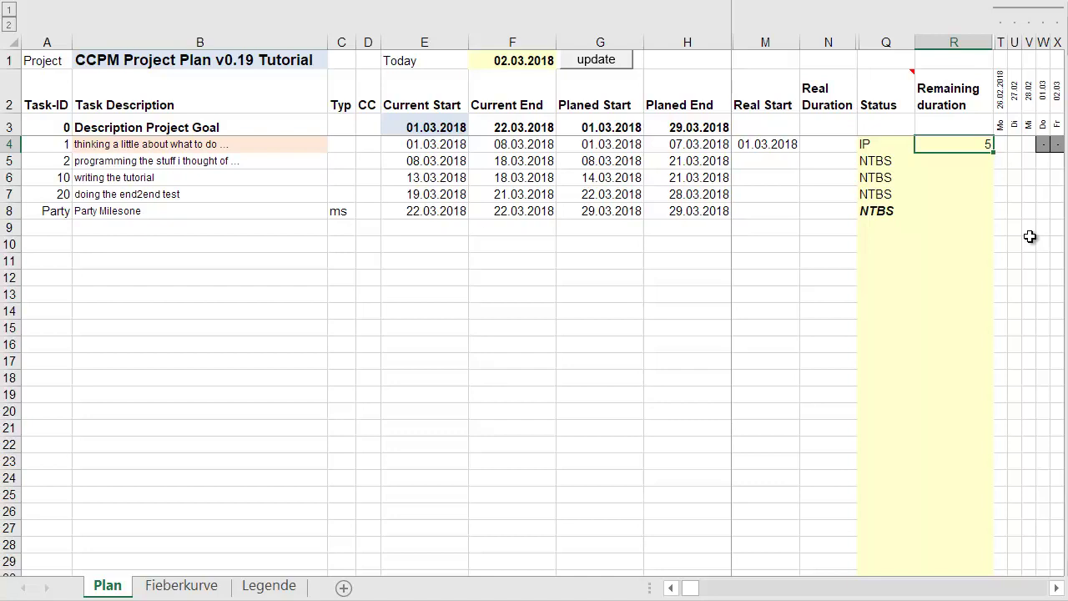
pyautogui.write('4')
pyautogui.press('Return')
pyautogui.press('Up')
# - Update the project, inspect the newest point on the fever curve and return to the plan
pyautogui.click(596, 65)
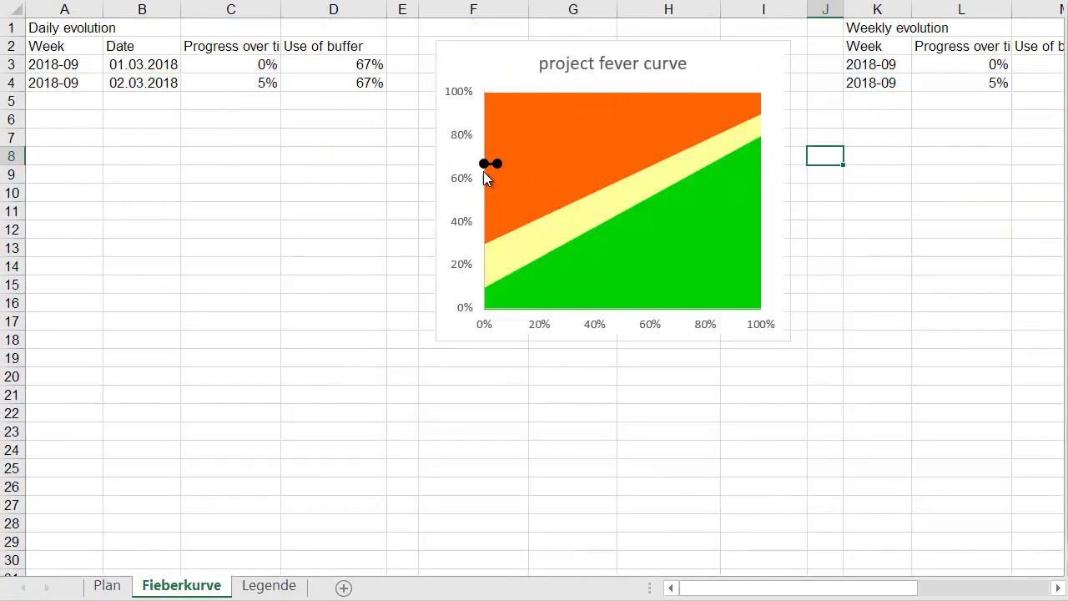
pyautogui.moveTo(499, 167)
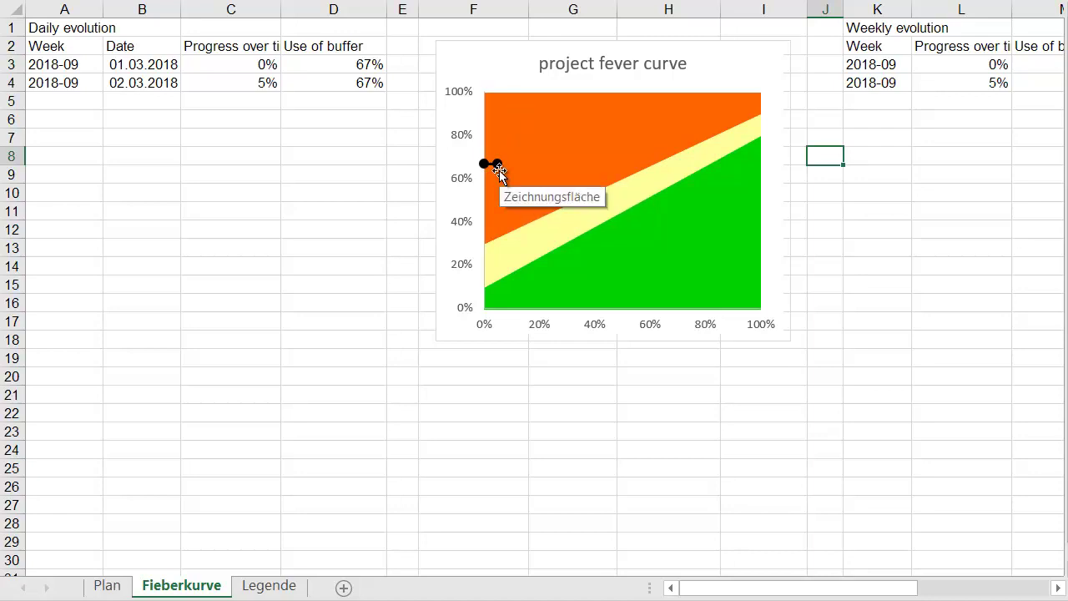
pyautogui.click(110, 586)
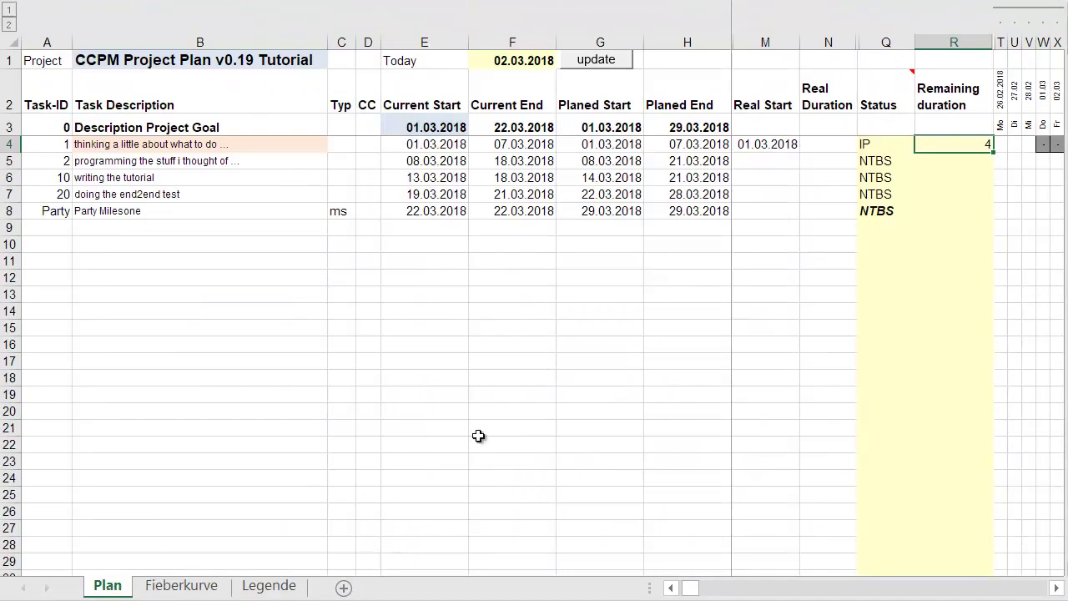
# - Follow task 1's row through the timeline from its remaining duration across the weekend to 05.03
pyautogui.press('Right')
pyautogui.press('Right')
pyautogui.press('Right')
pyautogui.press('Right')
pyautogui.press('Right')
pyautogui.press('Right')
pyautogui.press('Right')
pyautogui.press('Right')
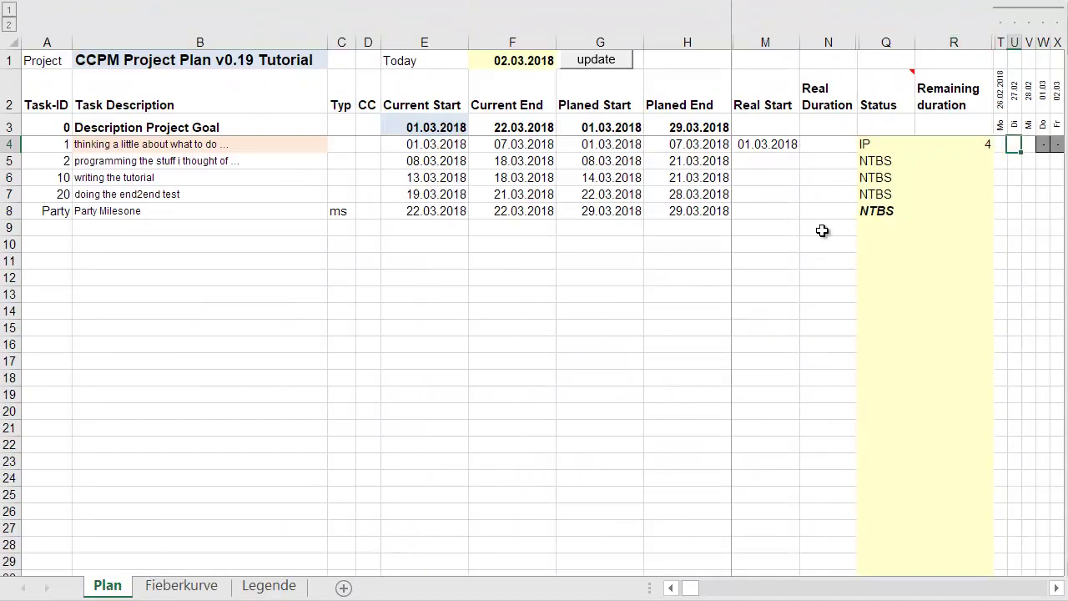
pyautogui.press('Left')
pyautogui.press('Left')
pyautogui.press('Left')
pyautogui.press('Left')
pyautogui.press('Right')
pyautogui.press('Right')
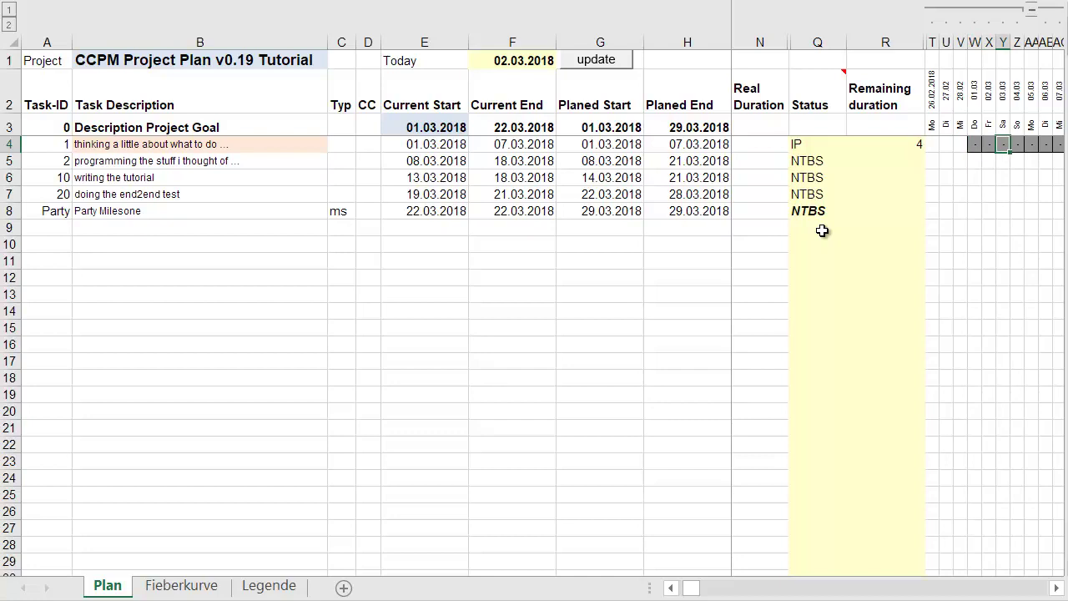
pyautogui.press('Right')
pyautogui.press('Right')
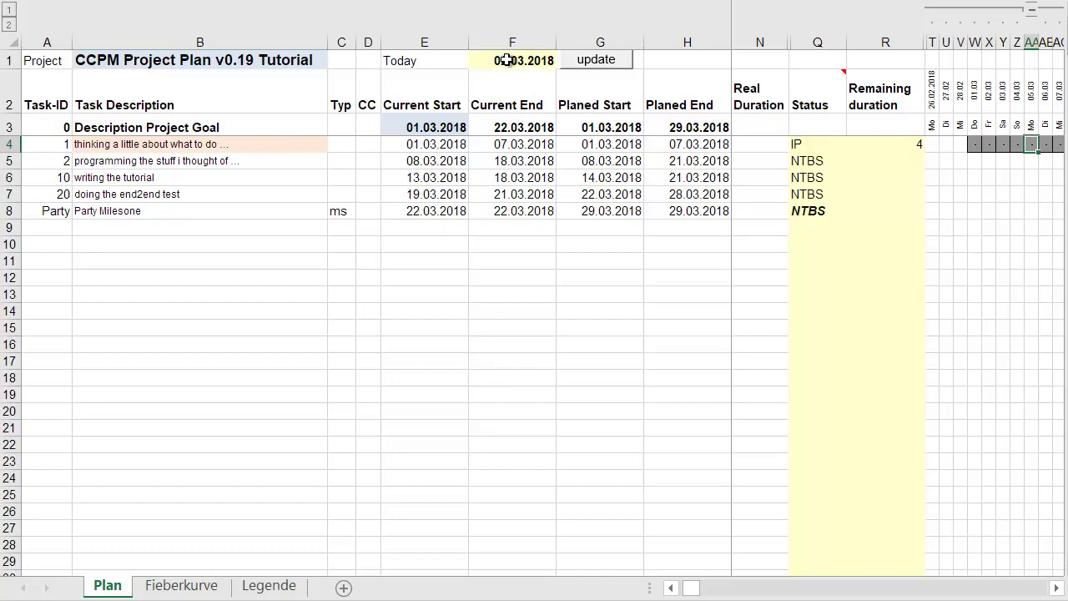
# - Set the project's Today date to 05.03.2018
pyautogui.doubleClick(507, 61)
pyautogui.press('BackSpace')
pyautogui.write('5')
pyautogui.click(602, 67)
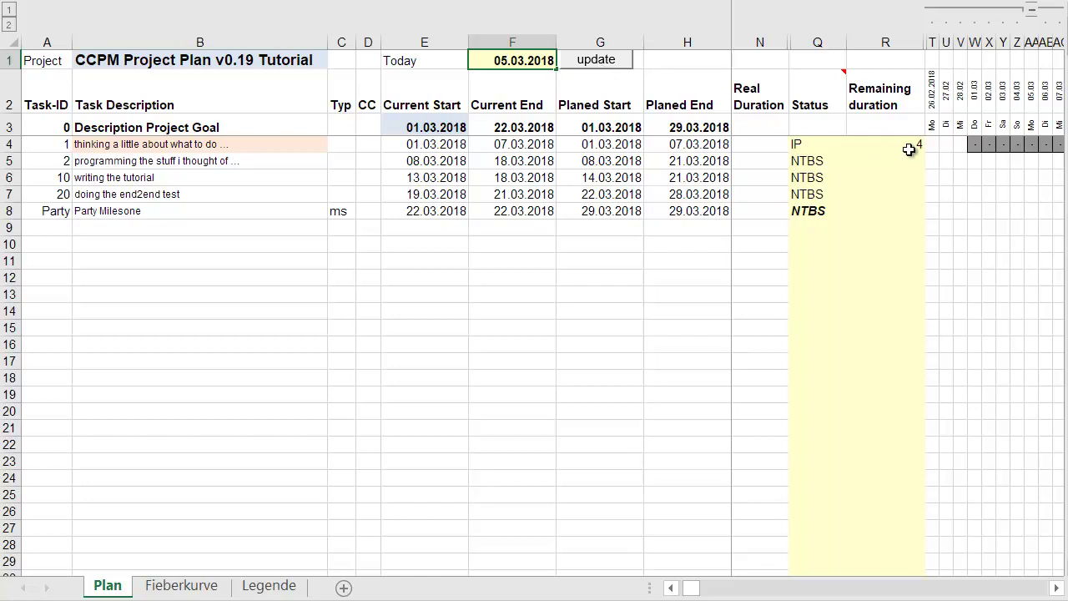
# - Update the project with task 1's remaining duration left at 4, check the fever curve and return to the plan
pyautogui.click(594, 64)
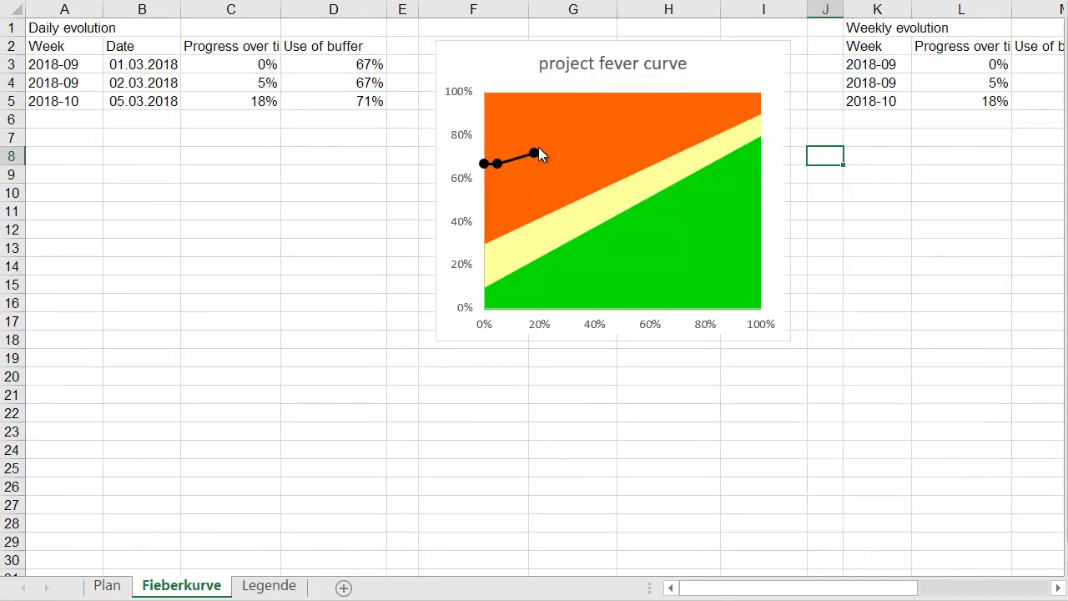
pyautogui.moveTo(534, 153)
pyautogui.click(106, 585)
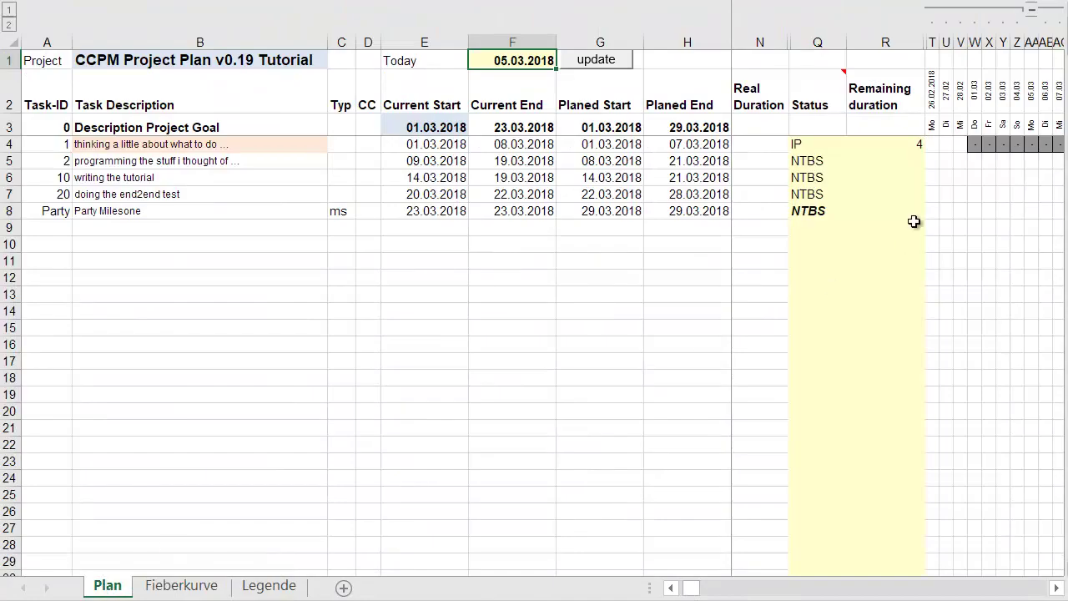
# - Set task 1's remaining duration to 3, update the fever curve and return to the plan
pyautogui.click(910, 142)
pyautogui.write('3')
pyautogui.press('Return')
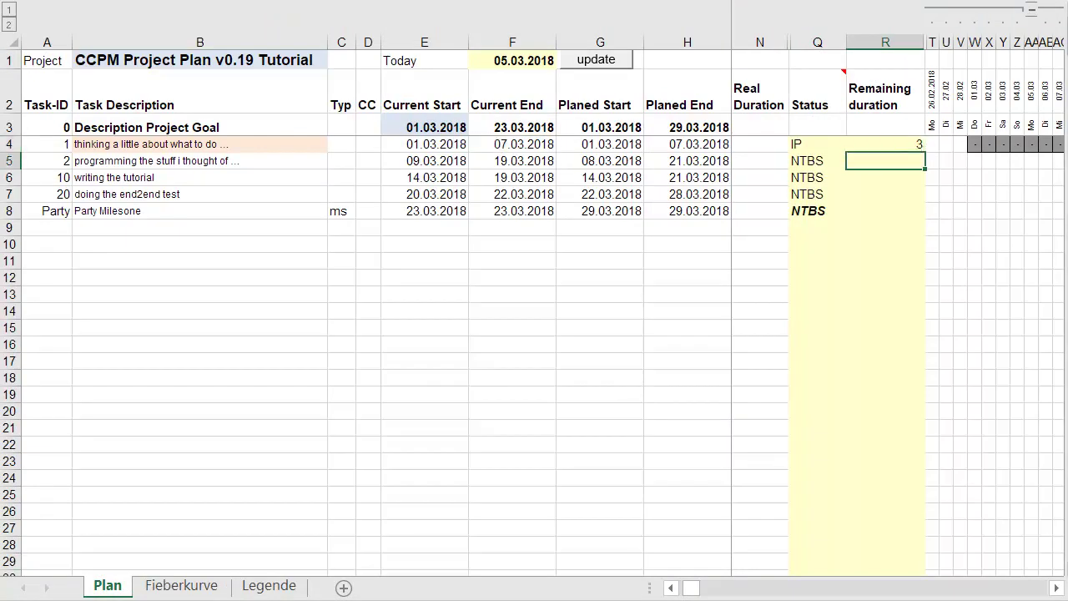
pyautogui.click(598, 67)
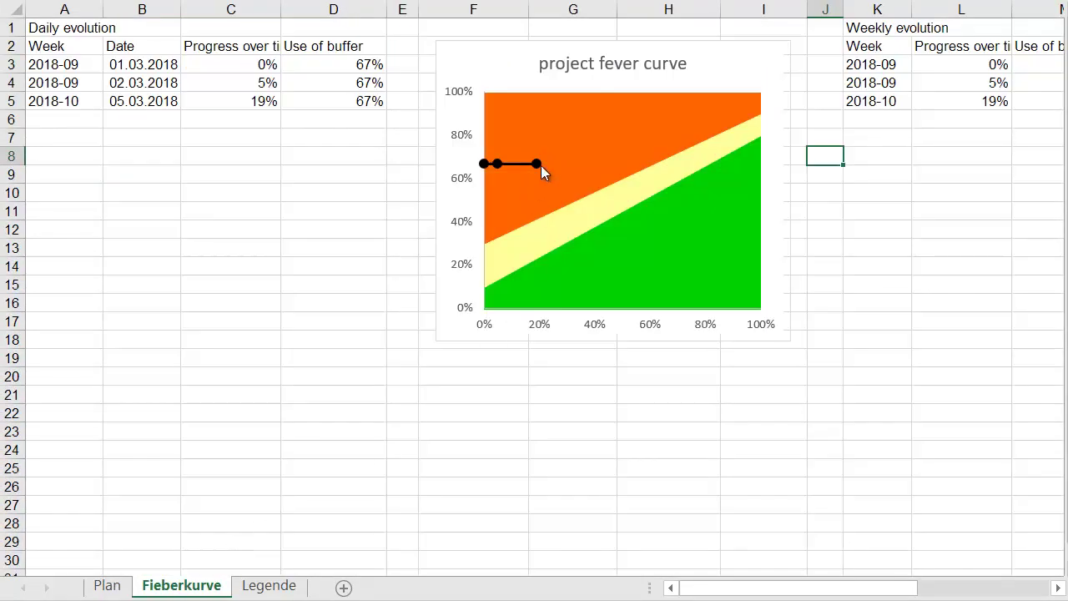
pyautogui.click(111, 587)
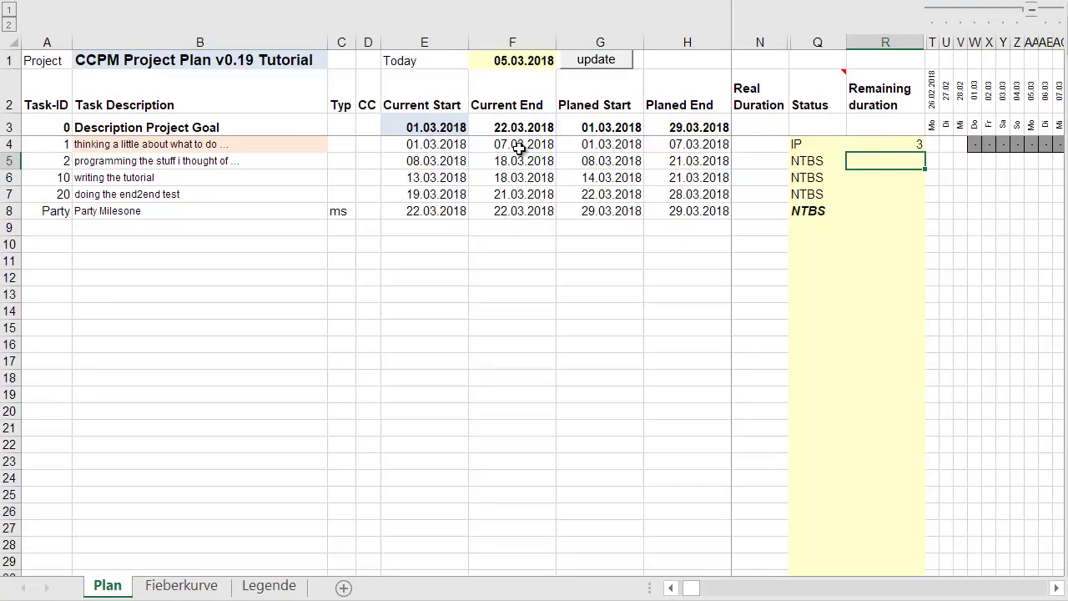
# - Set the Today date to 06.03.2018 and task 1's remaining duration to 1
pyautogui.doubleClick(506, 56)
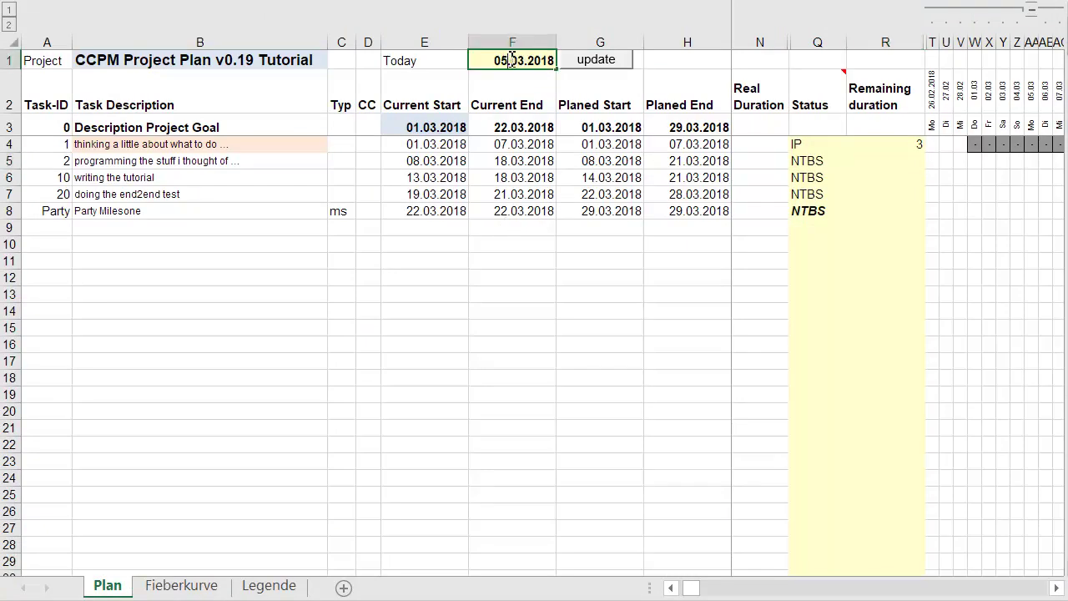
pyautogui.press('Return')
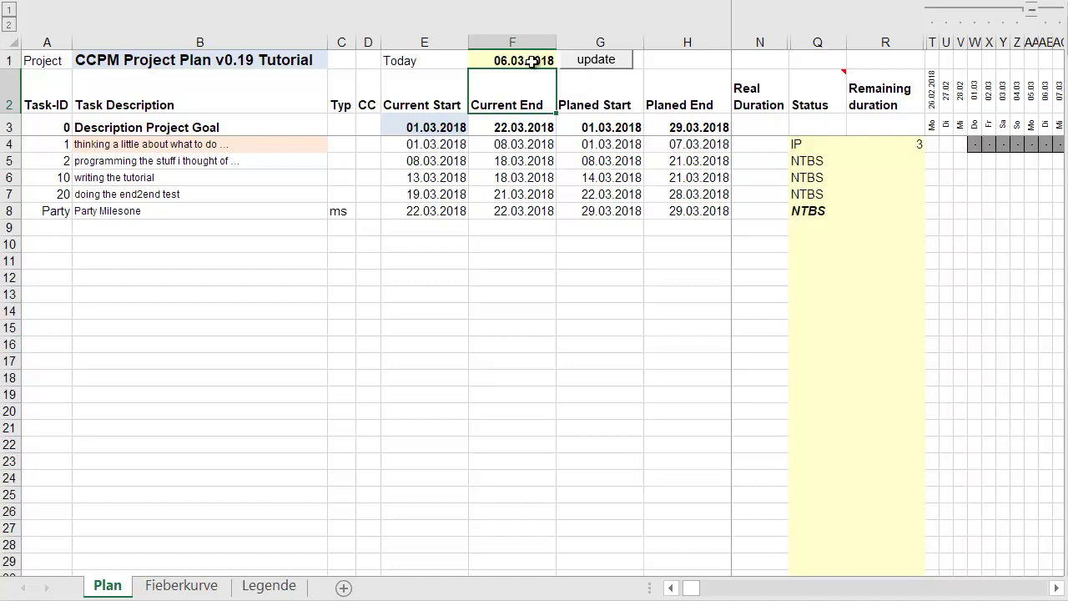
pyautogui.click(893, 139)
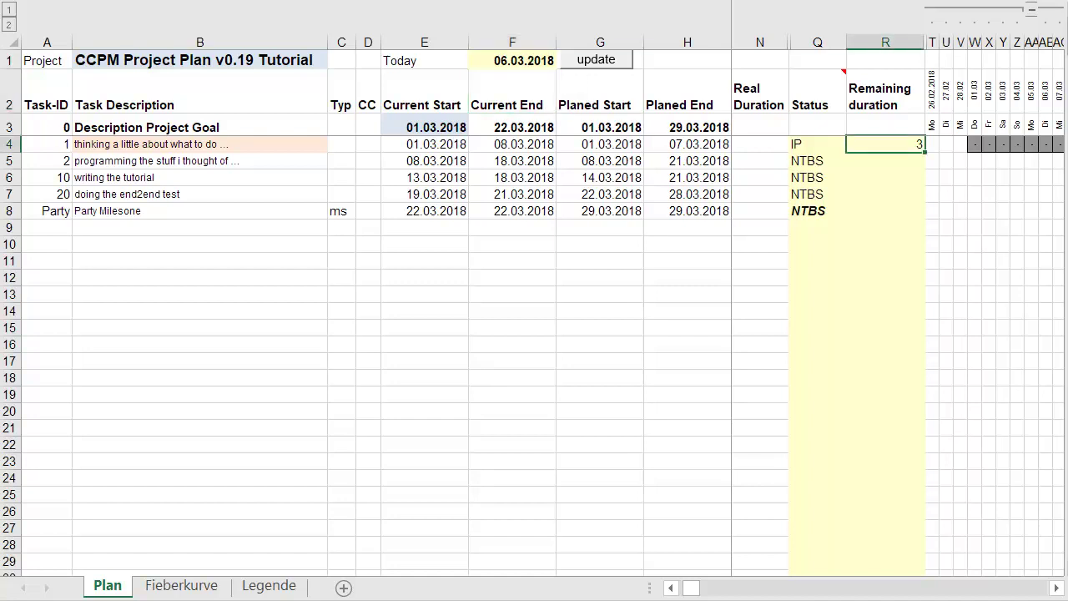
pyautogui.write('1')
pyautogui.press('Return')
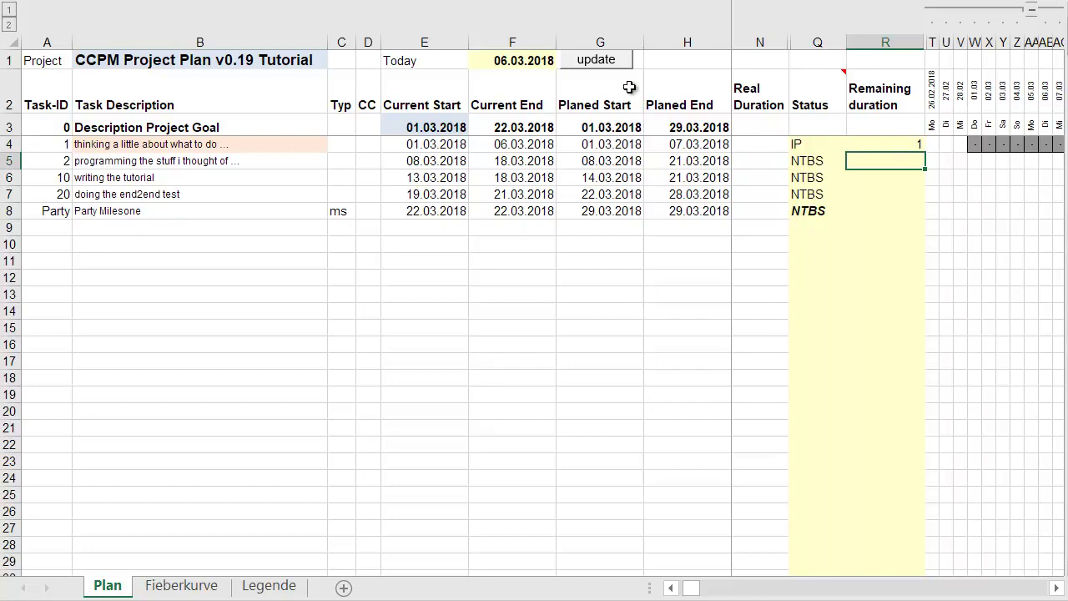
# - Update the project for 06.03.2018, check the fever curve and return to the plan
pyautogui.click(596, 60)
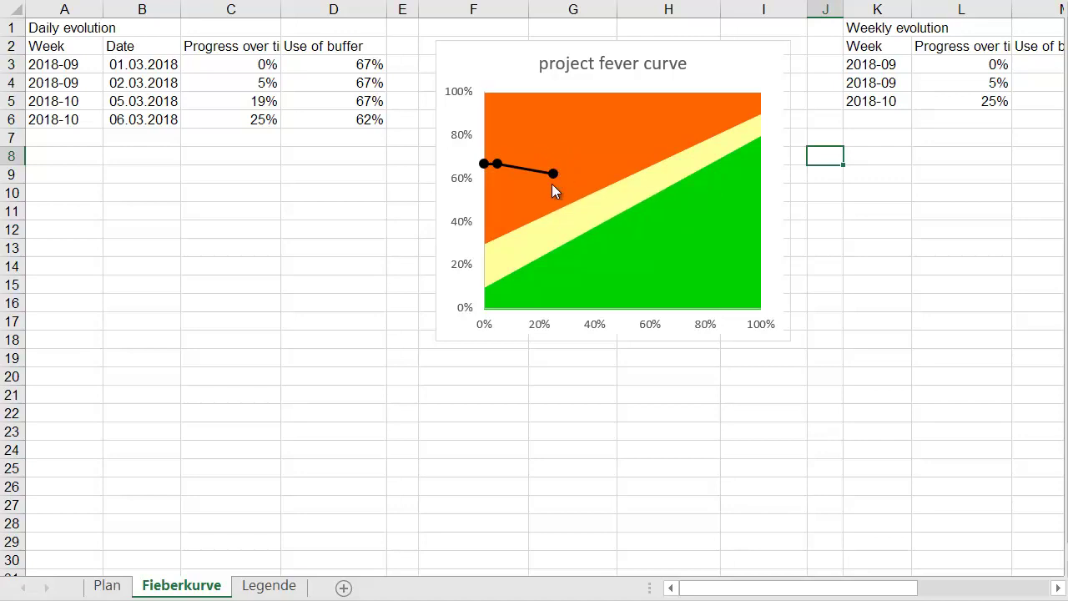
pyautogui.click(107, 586)
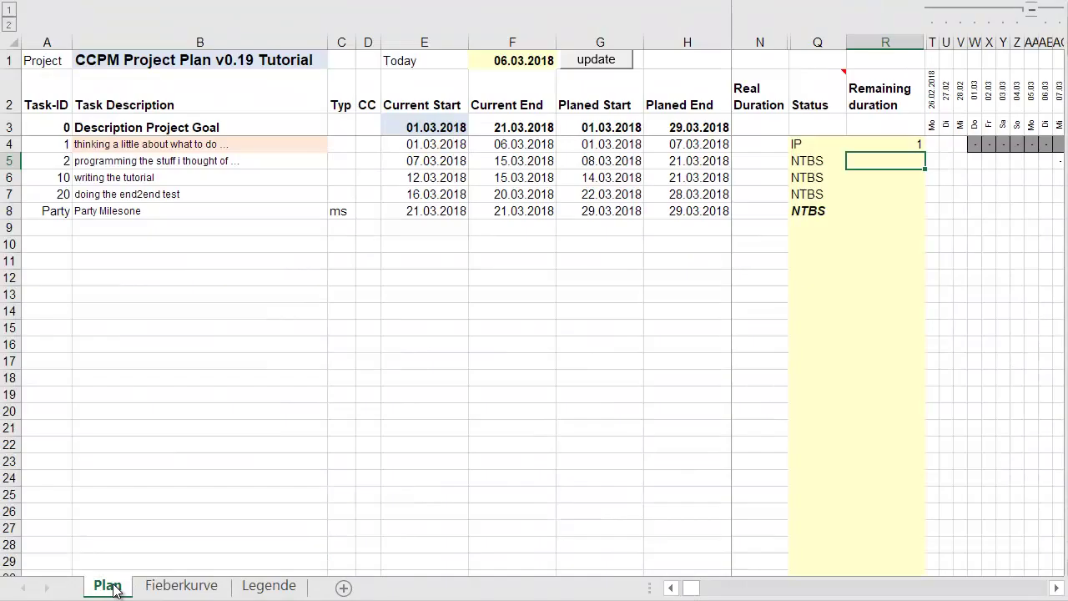
# - Set the Today date to 07.03.2018 and change task 1's status to F
pyautogui.click(506, 61)
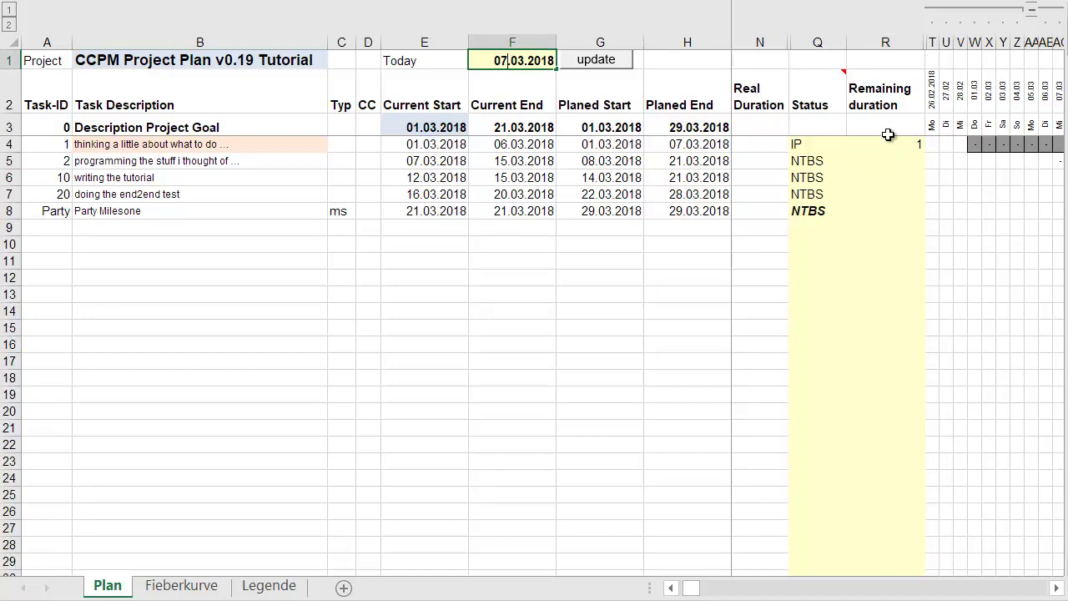
pyautogui.click(868, 158)
pyautogui.click(838, 145)
pyautogui.click(855, 144)
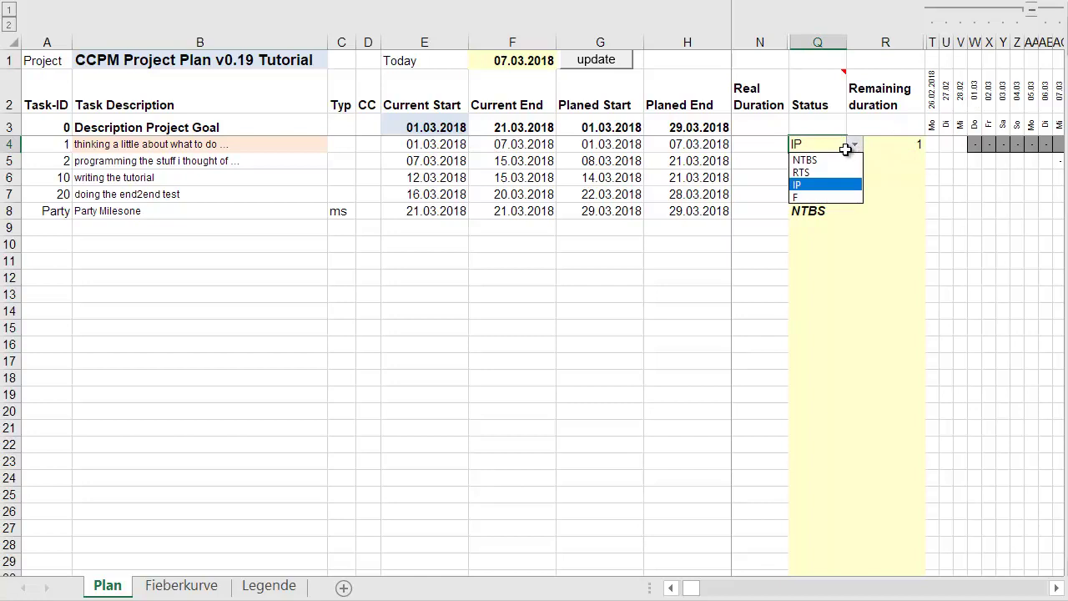
pyautogui.click(824, 197)
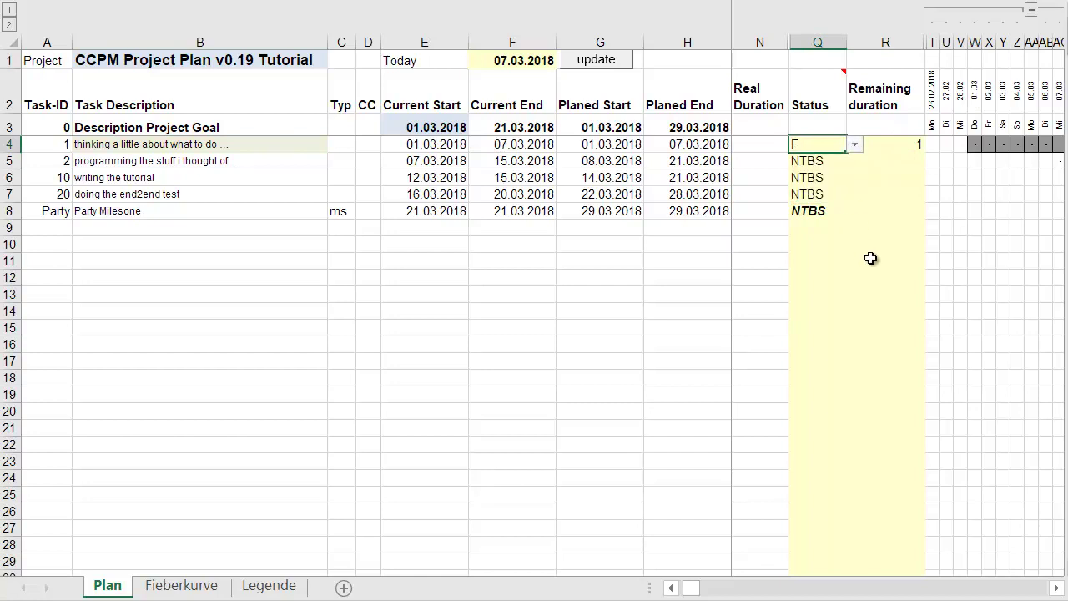
# - Clear finished task 1's remaining duration, update the fever curve and return to the plan
pyautogui.click(598, 65)
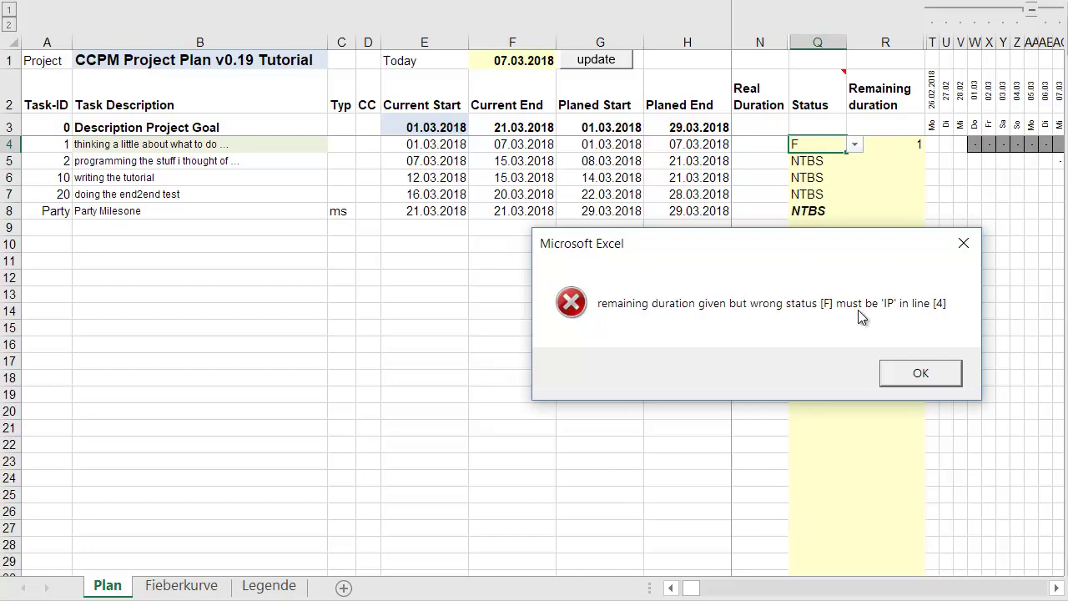
pyautogui.click(909, 374)
pyautogui.click(918, 144)
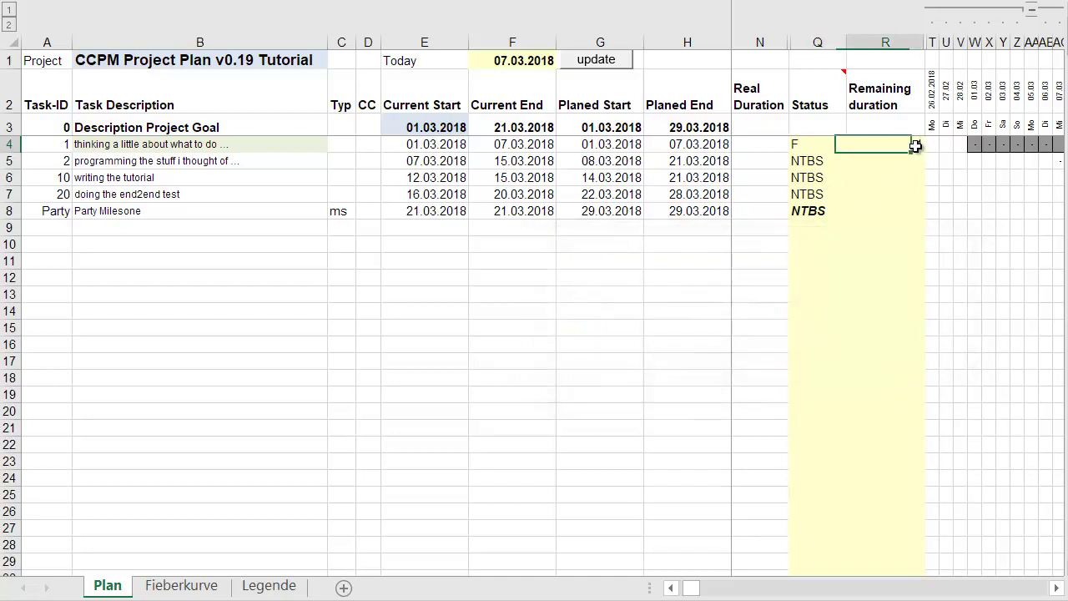
pyautogui.click(599, 65)
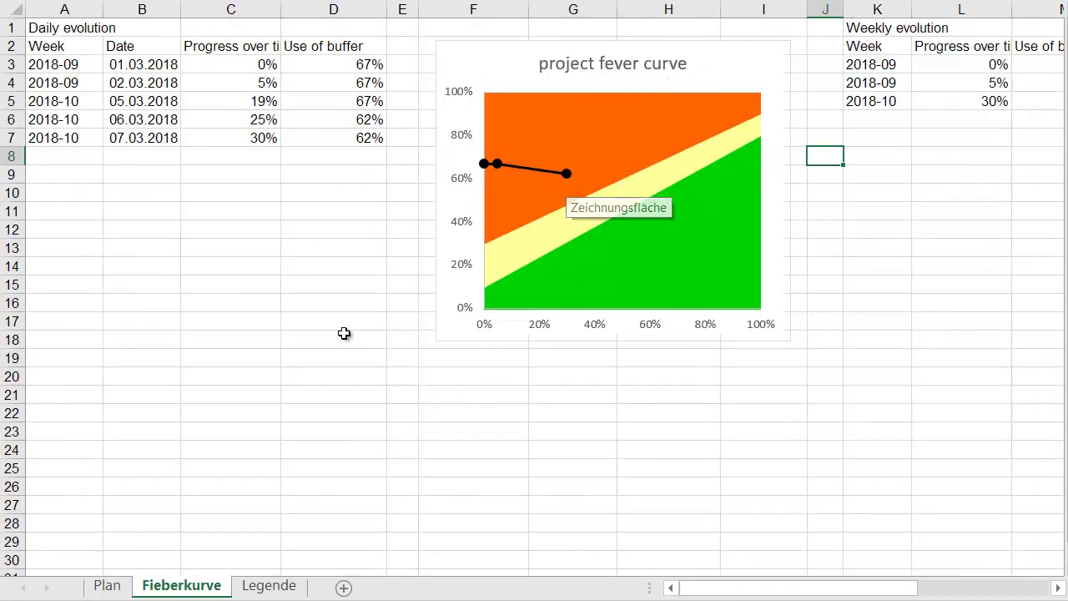
pyautogui.click(106, 587)
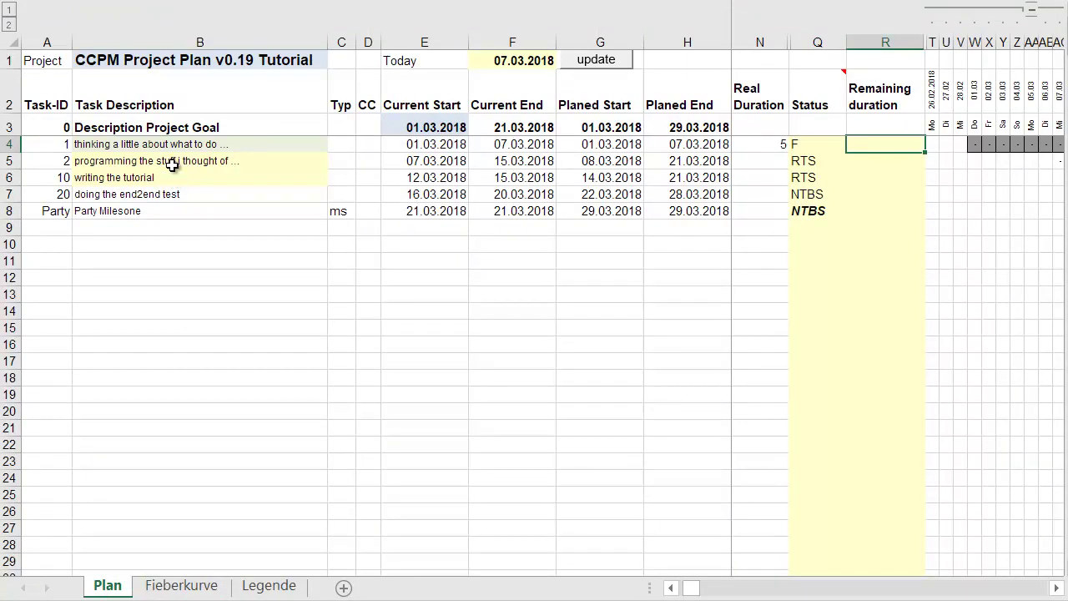
# - Change the status of task 2, the programming task, to IP
pyautogui.click(834, 163)
pyautogui.click(854, 160)
pyautogui.click(832, 202)
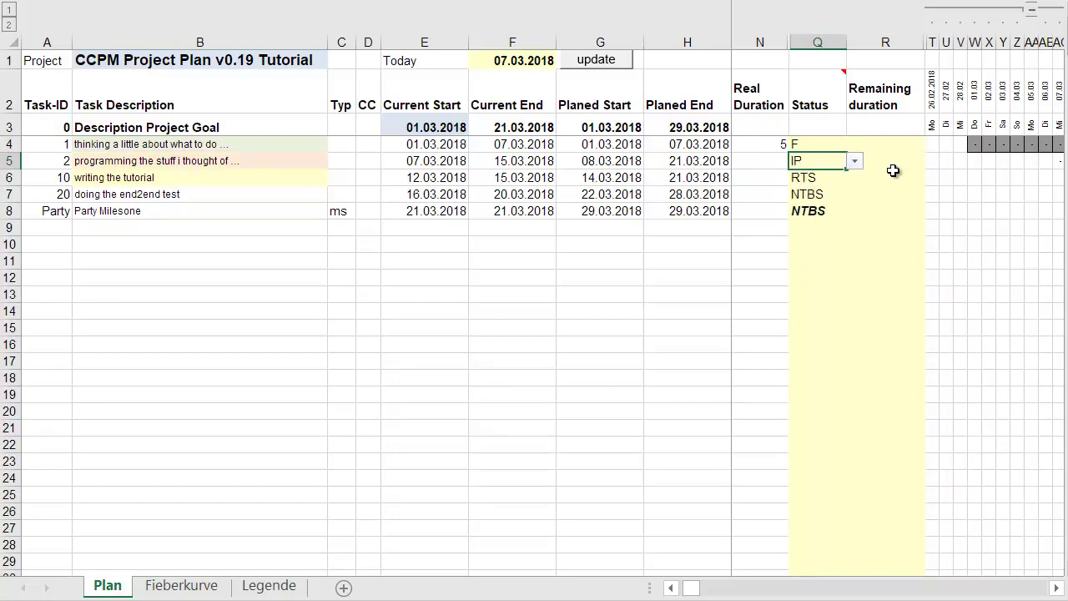
# - Set task 2's remaining duration to 8, update the fever curve and return to the plan
pyautogui.click(899, 160)
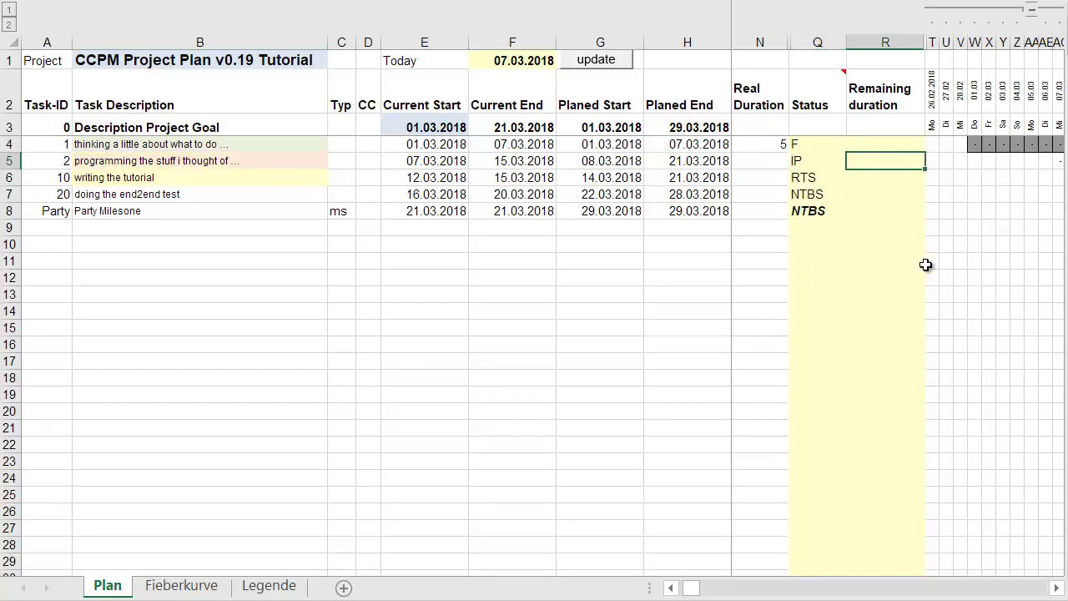
pyautogui.write('8')
pyautogui.press('Return')
pyautogui.press('Up')
pyautogui.click(579, 62)
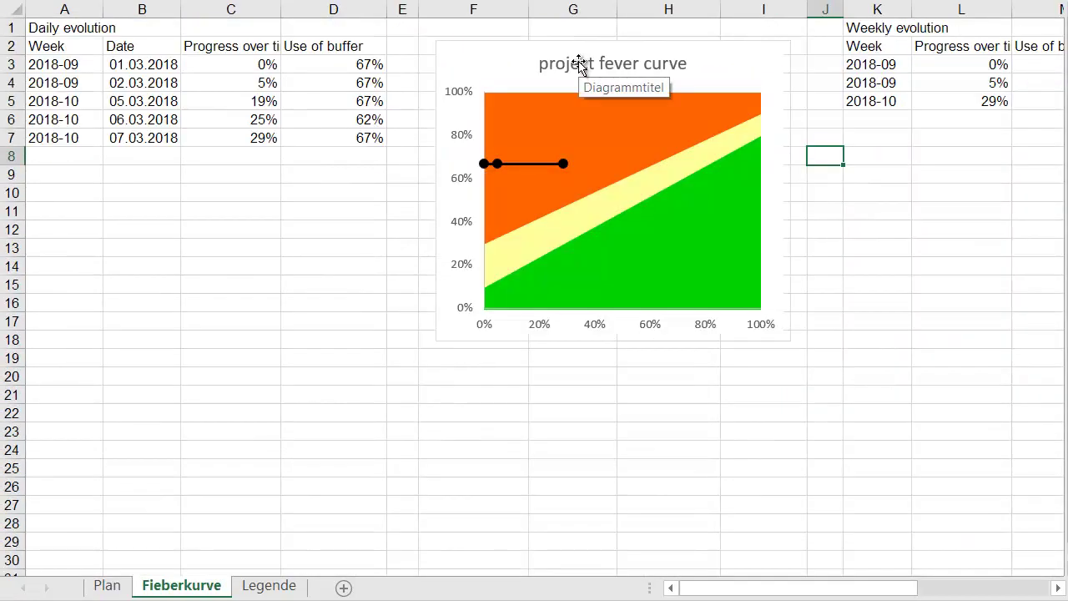
pyautogui.click(108, 587)
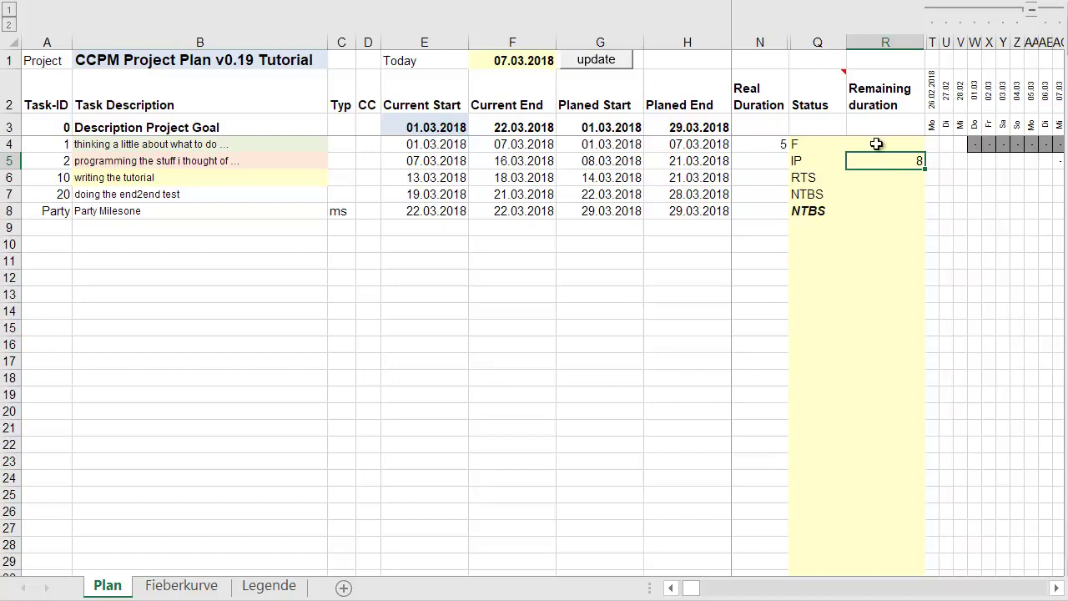
# - Examine task 2's bar in the timeline, comparing its current and planned dates from 07.03 to 21.03
pyautogui.click(967, 161)
pyautogui.click(1017, 161)
pyautogui.press('Right')
pyautogui.press('Right')
pyautogui.press('Right')
pyautogui.press('Right')
pyautogui.press('Right')
pyautogui.press('Right')
pyautogui.press('Right')
pyautogui.press('Right')
pyautogui.press('Right')
pyautogui.press('Right')
pyautogui.press('Right')
pyautogui.press('Right')
pyautogui.press('Right')
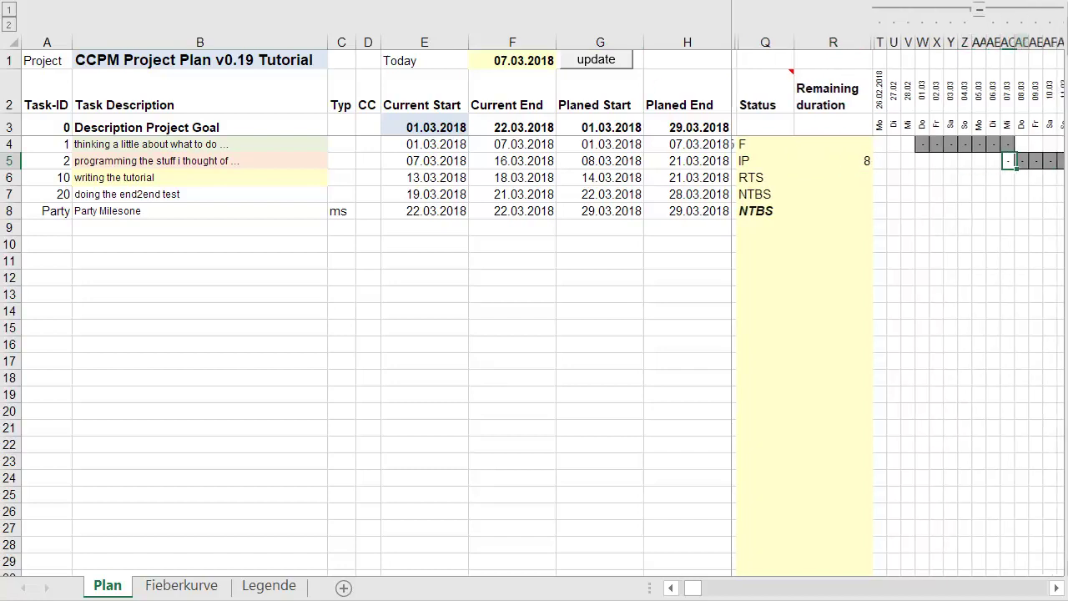
pyautogui.press('Right')
pyautogui.press('Right')
pyautogui.press('Right')
pyautogui.press('Right')
pyautogui.press('Right')
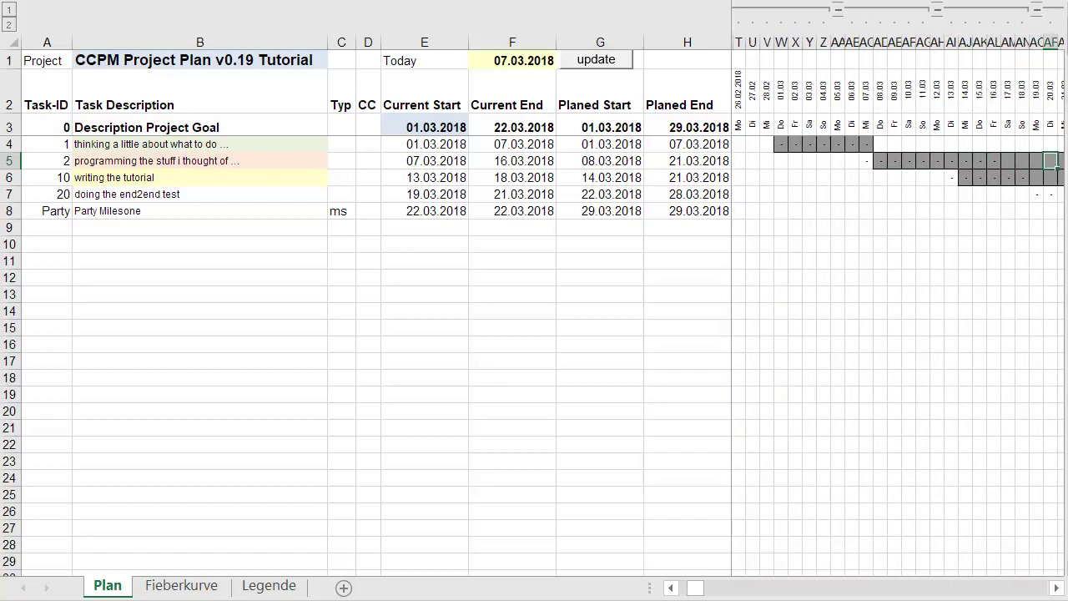
pyautogui.press('Left')
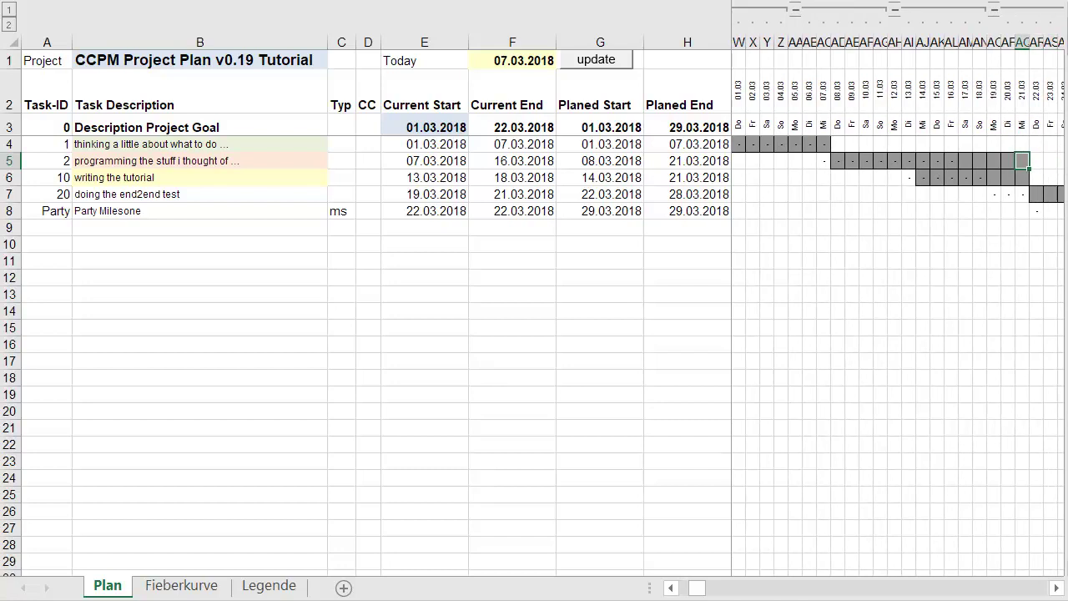
pyautogui.press('Left')
pyautogui.press('Left')
pyautogui.press('Left')
pyautogui.press('Left')
pyautogui.press('Left')
pyautogui.press('Left')
pyautogui.press('Left')
pyautogui.press('Left')
pyautogui.press('Left')
pyautogui.press('Left')
pyautogui.press('Left')
pyautogui.press('Left')
pyautogui.press('Left')
pyautogui.press('Left')
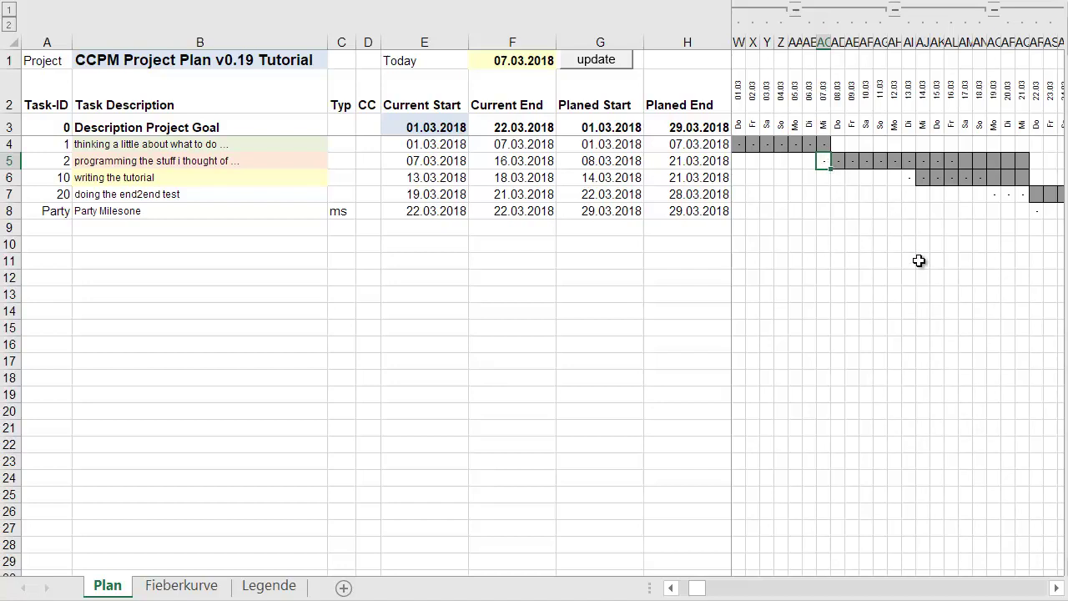
pyautogui.press('Right')
pyautogui.press('Left')
pyautogui.press('Right')
pyautogui.press('Right')
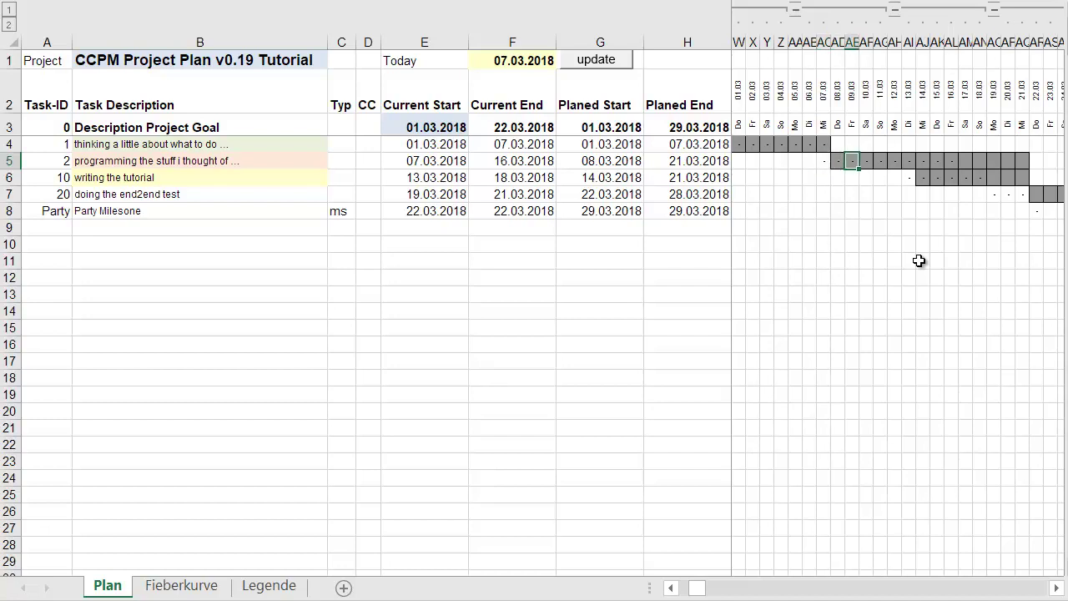
# - Set the Today date to 09.03.2018
pyautogui.doubleClick(507, 57)
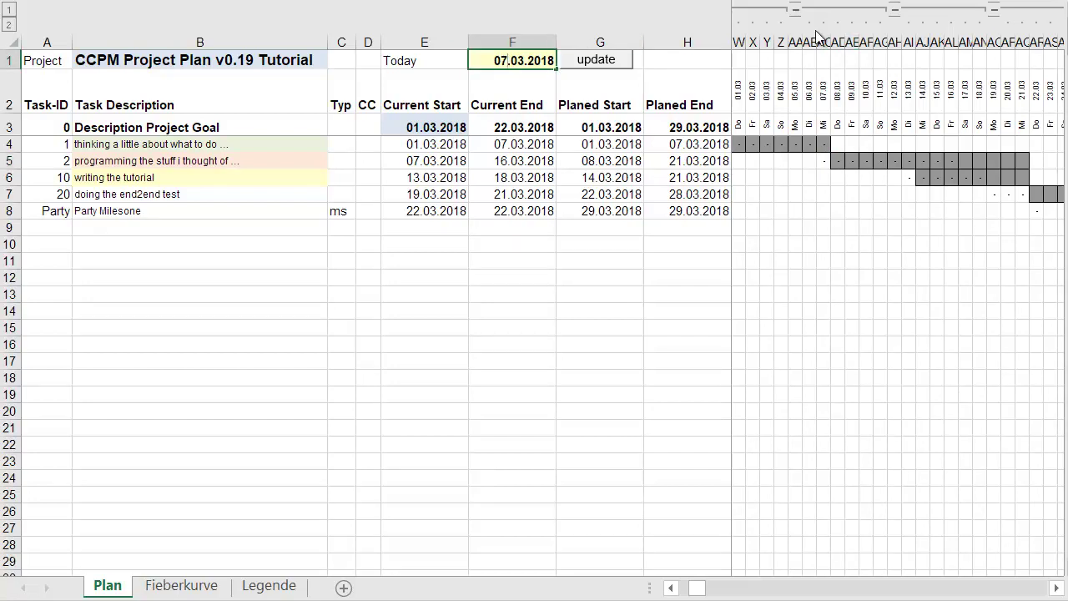
pyautogui.press('BackSpace')
pyautogui.write('9')
pyautogui.press('Return')
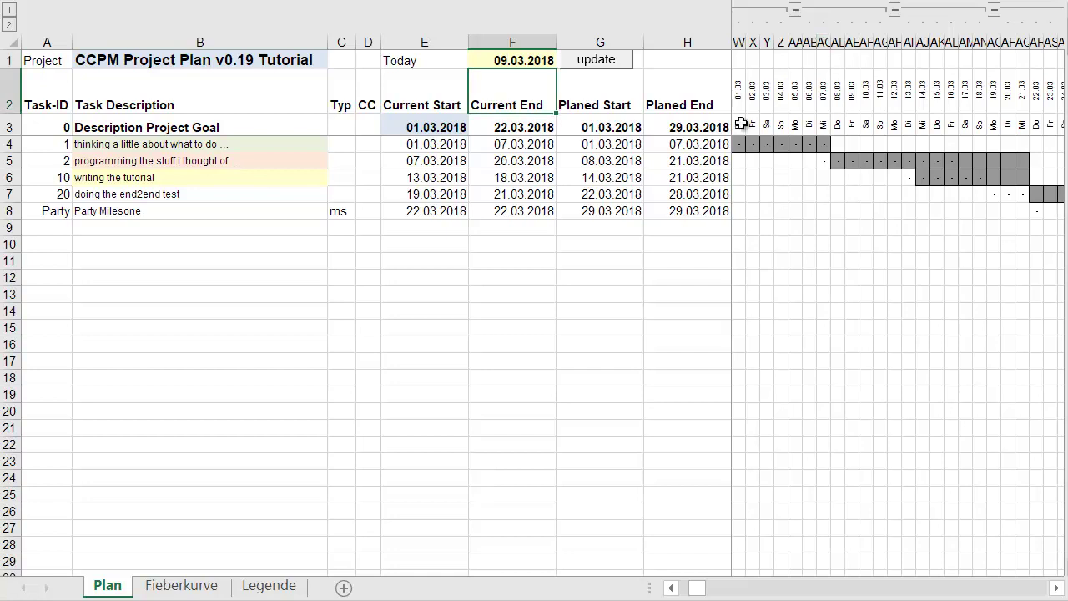
# - Set the remaining duration of task 2 to 5, update the fever curve and return to the plan
pyautogui.click(667, 173)
pyautogui.press('Right')
pyautogui.press('Right')
pyautogui.press('Right')
pyautogui.press('Right')
pyautogui.press('Right')
pyautogui.press('Right')
pyautogui.press('Right')
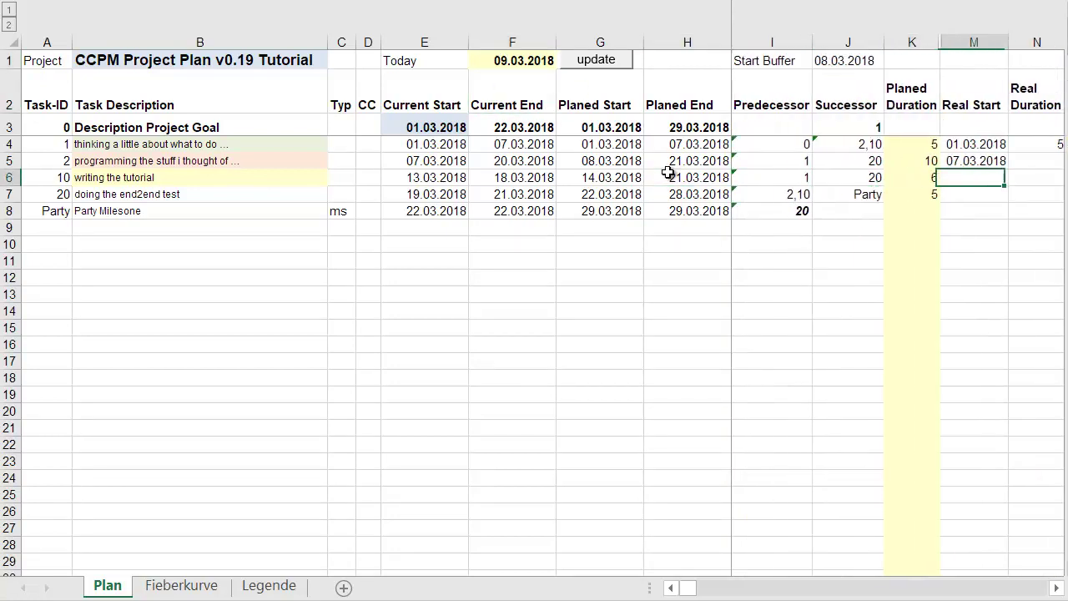
pyautogui.press('Up')
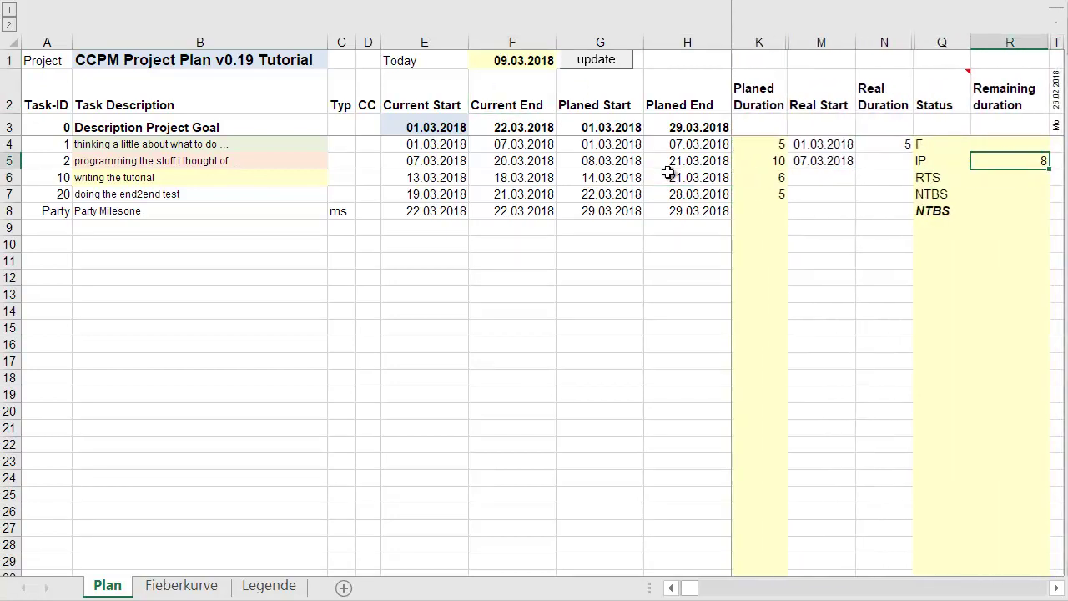
pyautogui.write('6')
pyautogui.press('BackSpace')
pyautogui.write('5')
pyautogui.press('Return')
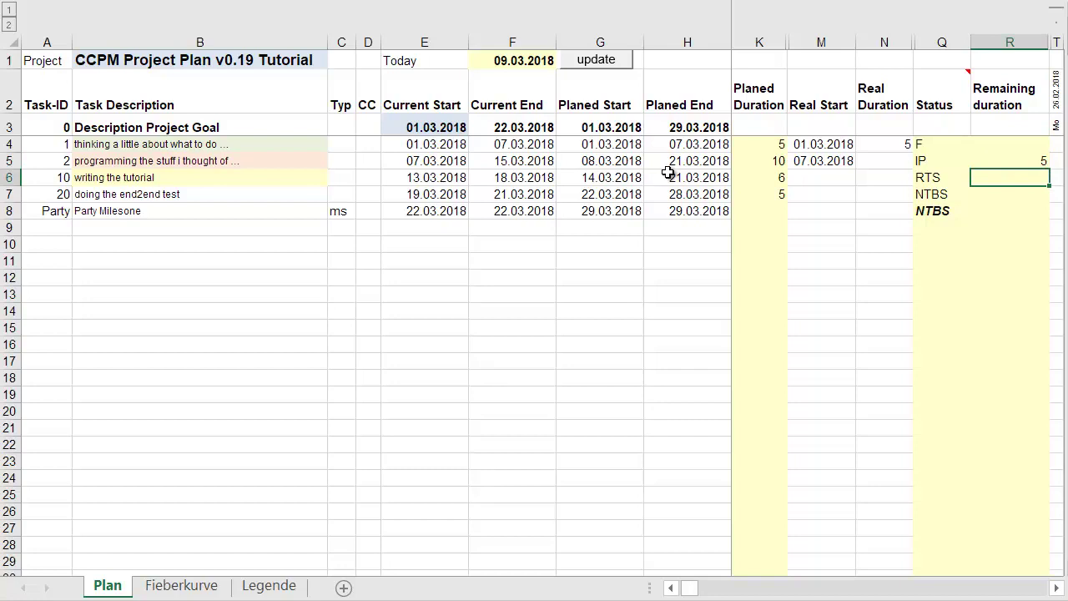
pyautogui.click(603, 62)
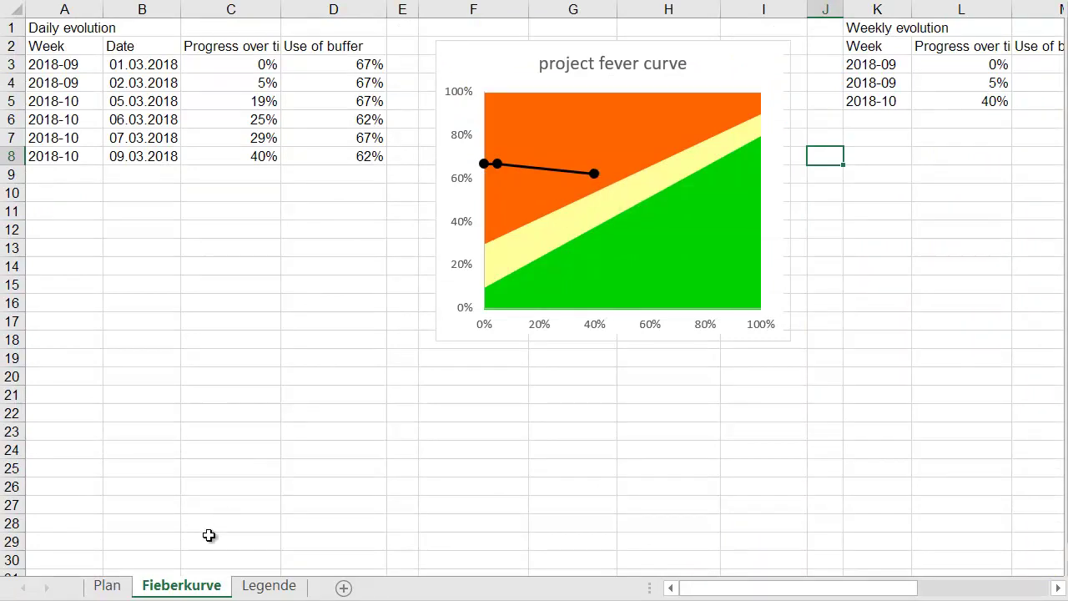
pyautogui.click(110, 586)
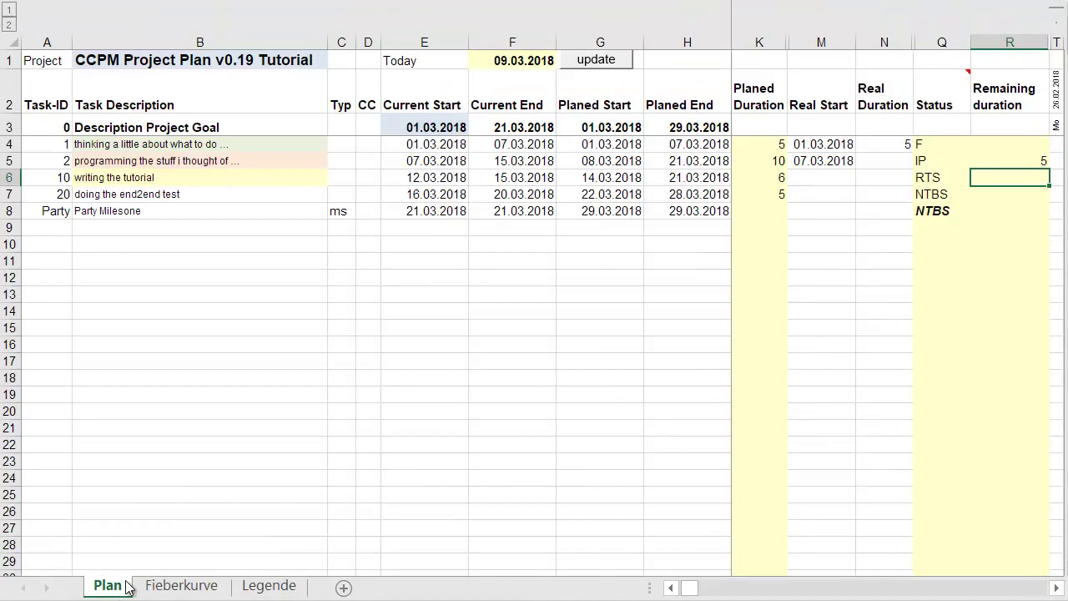
# - Advance the Today date to 12.03.2018, leaving task 2's remaining duration as it is
pyautogui.click(510, 64)
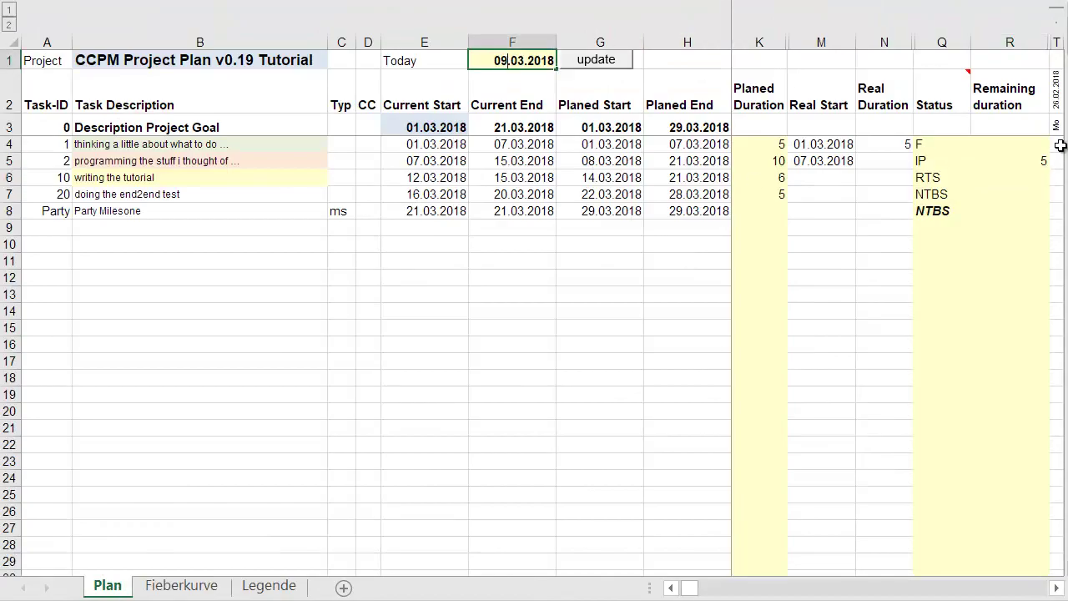
pyautogui.press('BackSpace')
pyautogui.press('BackSpace')
pyautogui.write('12')
pyautogui.click(1022, 163)
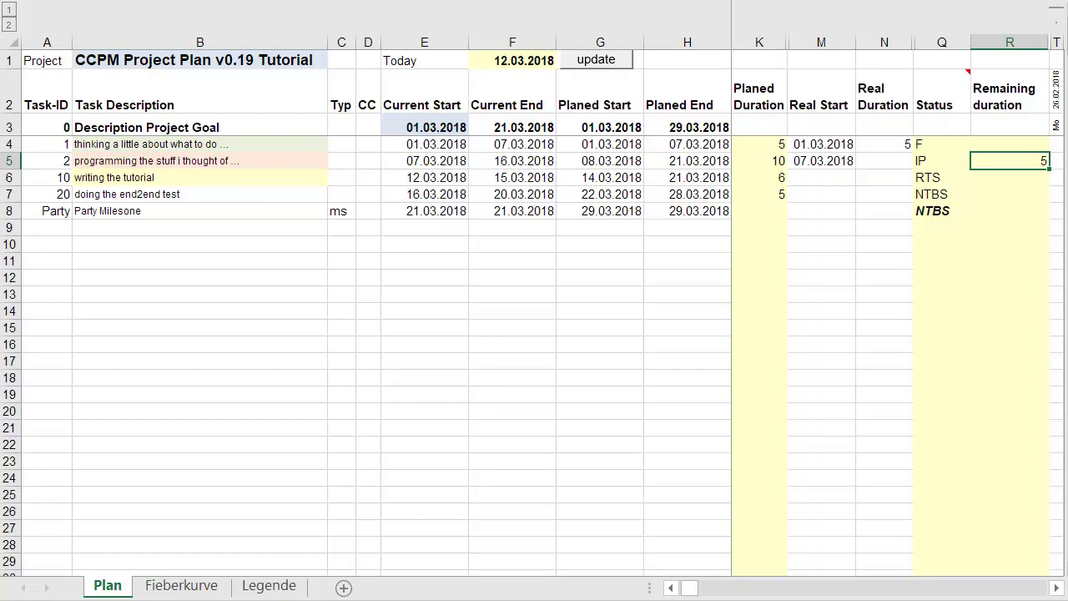
pyautogui.click(1010, 177)
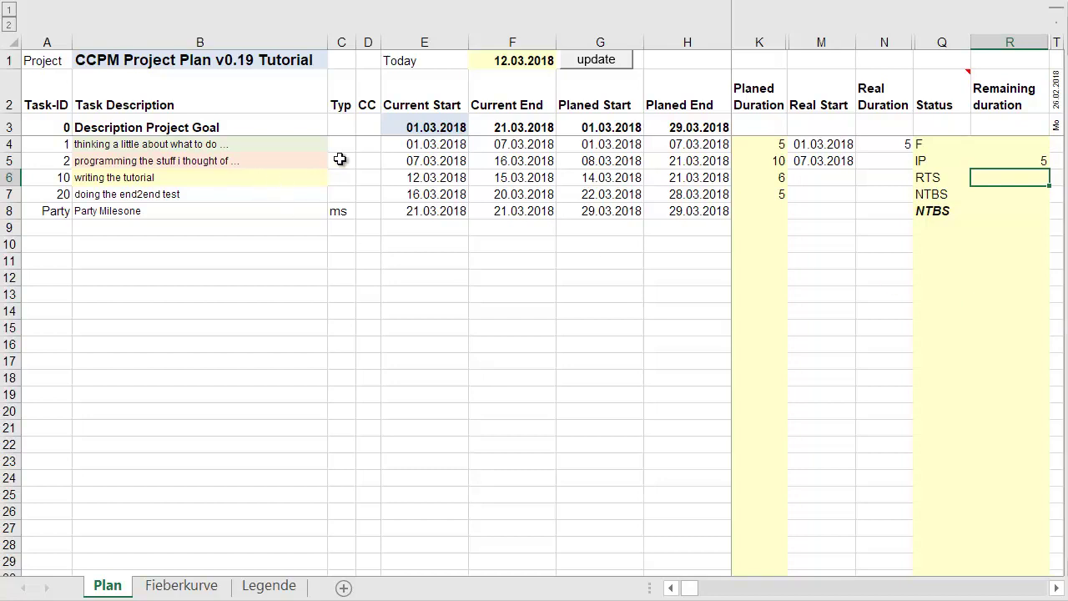
# - Update the fever curve for 12.03.2018, inspect its latest point and return to the plan
pyautogui.click(585, 58)
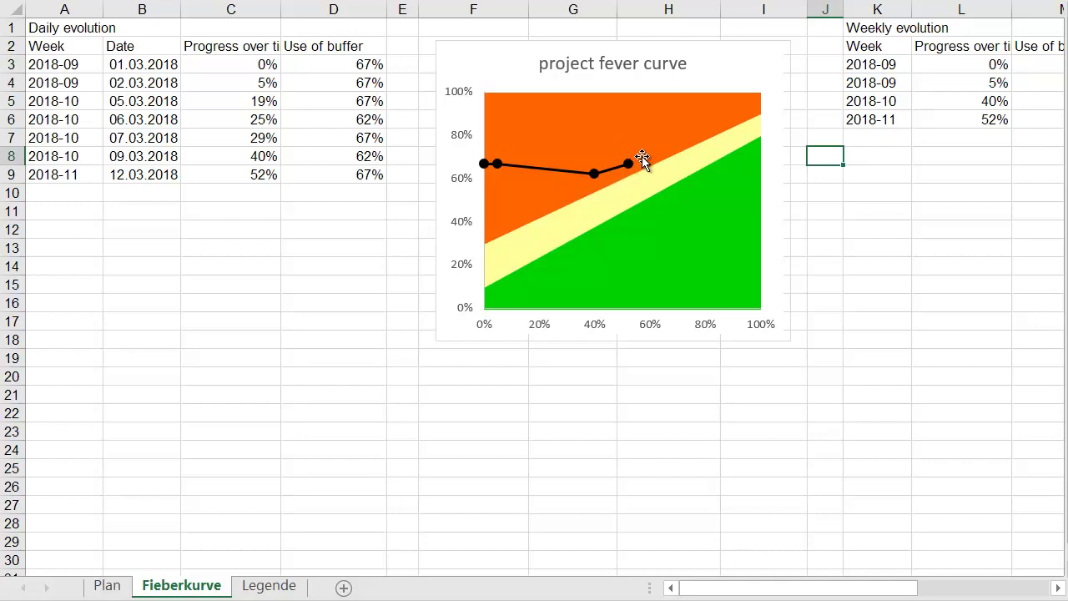
pyautogui.moveTo(628, 166)
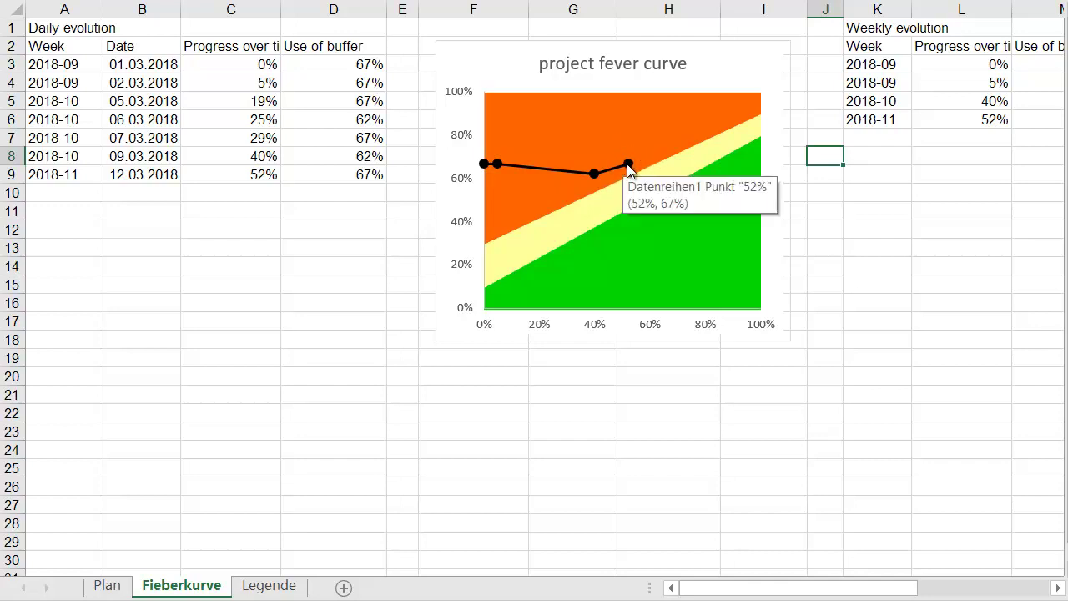
pyautogui.click(109, 586)
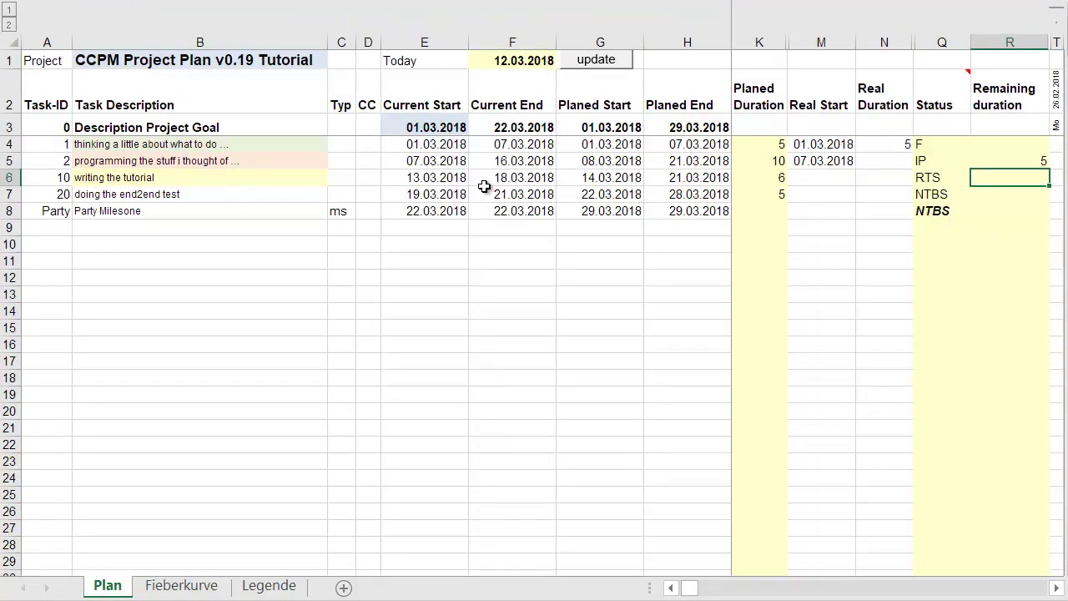
# - Examine the timeline for task 10, writing the tutorial, comparing its current and planned dates with those of task 2
pyautogui.click(943, 176)
pyautogui.press('Right')
pyautogui.press('Right')
pyautogui.press('Right')
pyautogui.press('Right')
pyautogui.press('Right')
pyautogui.press('Right')
pyautogui.press('Right')
pyautogui.press('Right')
pyautogui.press('Right')
pyautogui.press('Right')
pyautogui.press('Right')
pyautogui.press('Right')
pyautogui.press('Right')
pyautogui.press('Right')
pyautogui.press('Right')
pyautogui.press('Right')
pyautogui.press('Right')
pyautogui.press('Right')
pyautogui.press('Right')
pyautogui.press('Right')
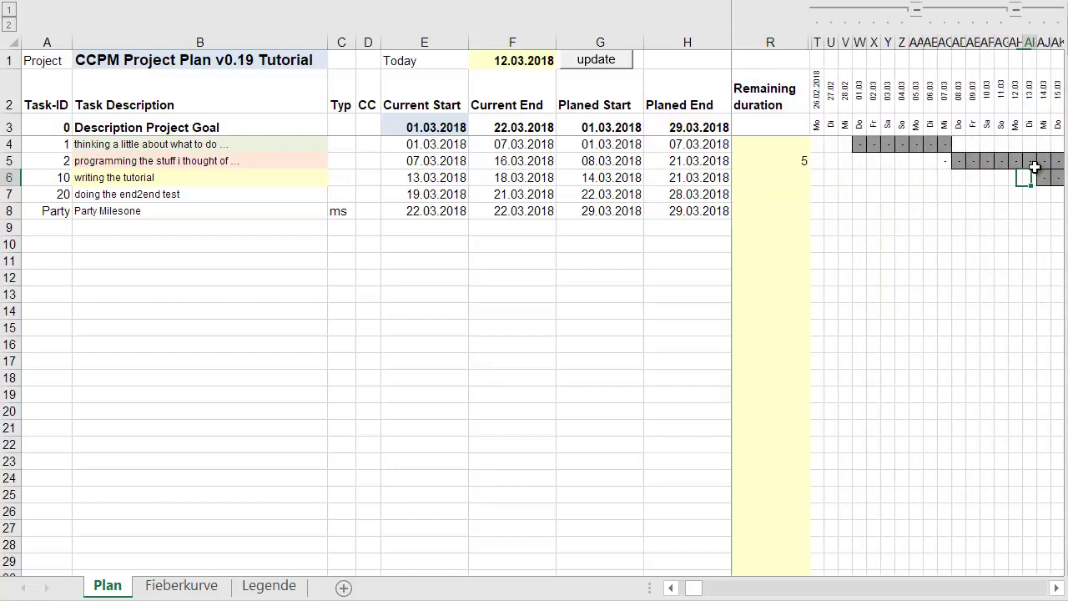
pyautogui.press('Left')
pyautogui.press('Left')
pyautogui.press('Left')
pyautogui.press('Left')
pyautogui.press('Left')
pyautogui.press('Left')
pyautogui.press('Left')
pyautogui.press('Left')
pyautogui.press('Left')
pyautogui.press('Left')
pyautogui.press('Left')
pyautogui.press('Left')
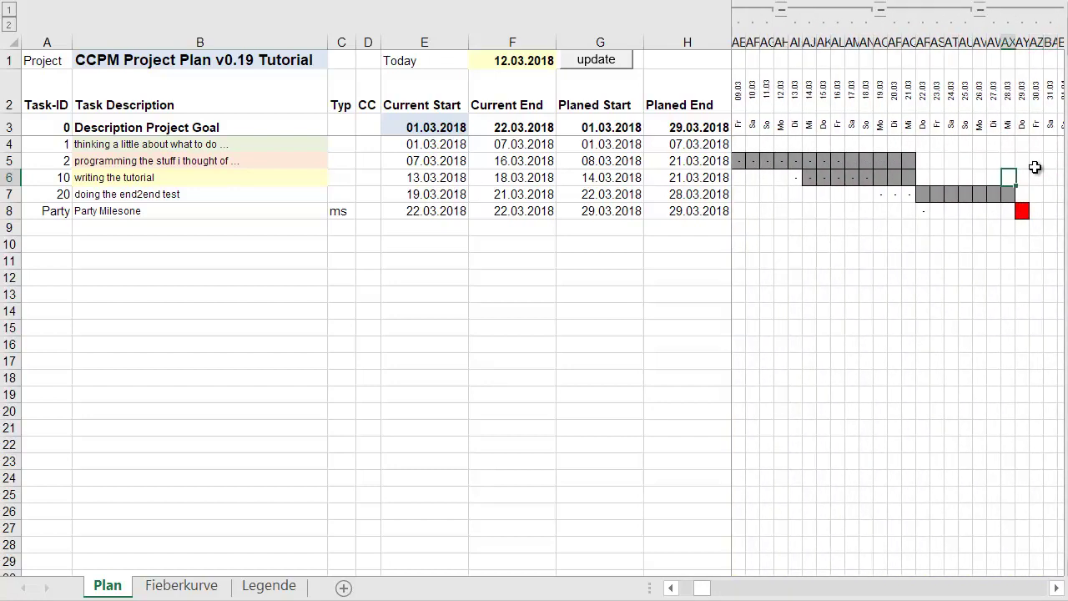
pyautogui.press('Left')
pyautogui.press('Left')
pyautogui.press('Right')
pyautogui.press('Left')
pyautogui.press('Left')
pyautogui.press('Left')
pyautogui.press('Left')
pyautogui.press('Left')
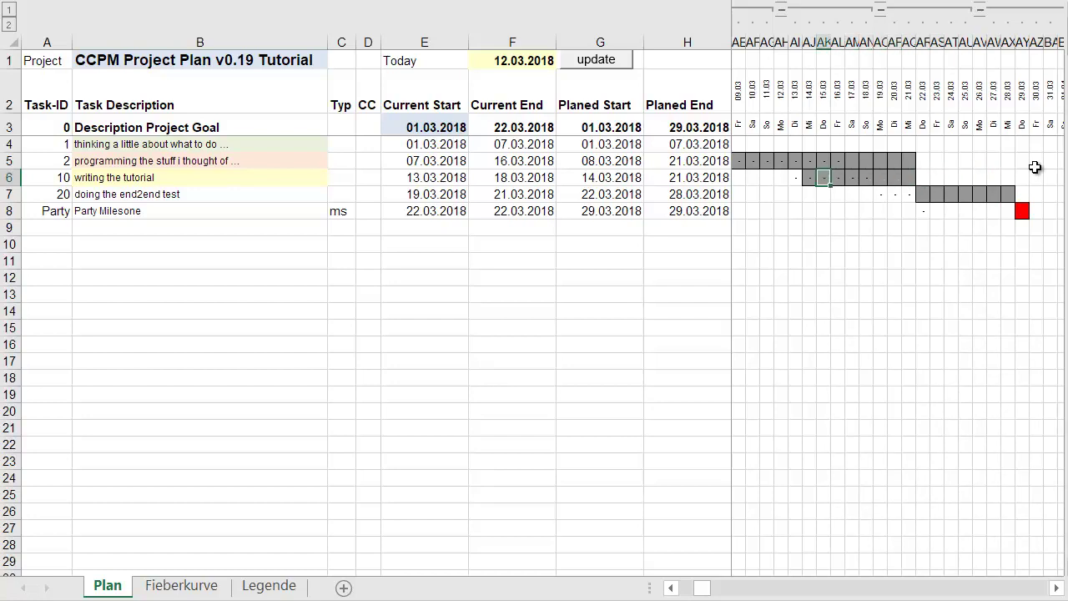
pyautogui.press('Right')
pyautogui.press('Right')
pyautogui.press('Right')
pyautogui.press('Right')
pyautogui.press('Right')
pyautogui.press('Left')
pyautogui.press('Left')
pyautogui.press('Up')
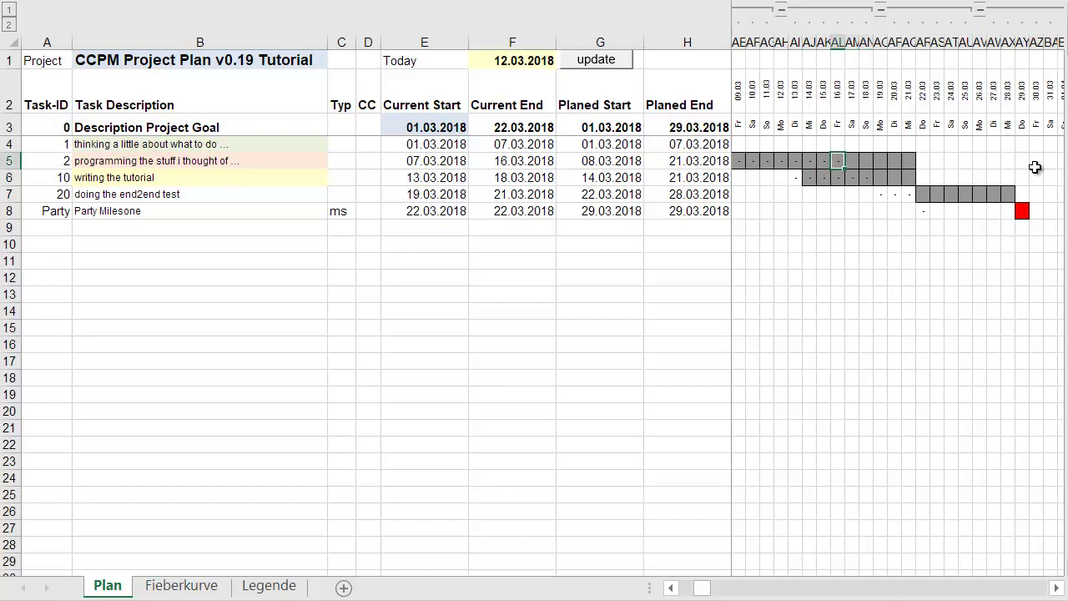
# - Change the status of task 10, writing the tutorial, to IP
pyautogui.press('Left')
pyautogui.press('Left')
pyautogui.press('Left')
pyautogui.press('Left')
pyautogui.press('Left')
pyautogui.press('Left')
pyautogui.press('Left')
pyautogui.press('Left')
pyautogui.press('Left')
pyautogui.press('Left')
pyautogui.press('Left')
pyautogui.press('Left')
pyautogui.press('Left')
pyautogui.press('Left')
pyautogui.press('Left')
pyautogui.press('Left')
pyautogui.press('Left')
pyautogui.press('Left')
pyautogui.press('Left')
pyautogui.press('Left')
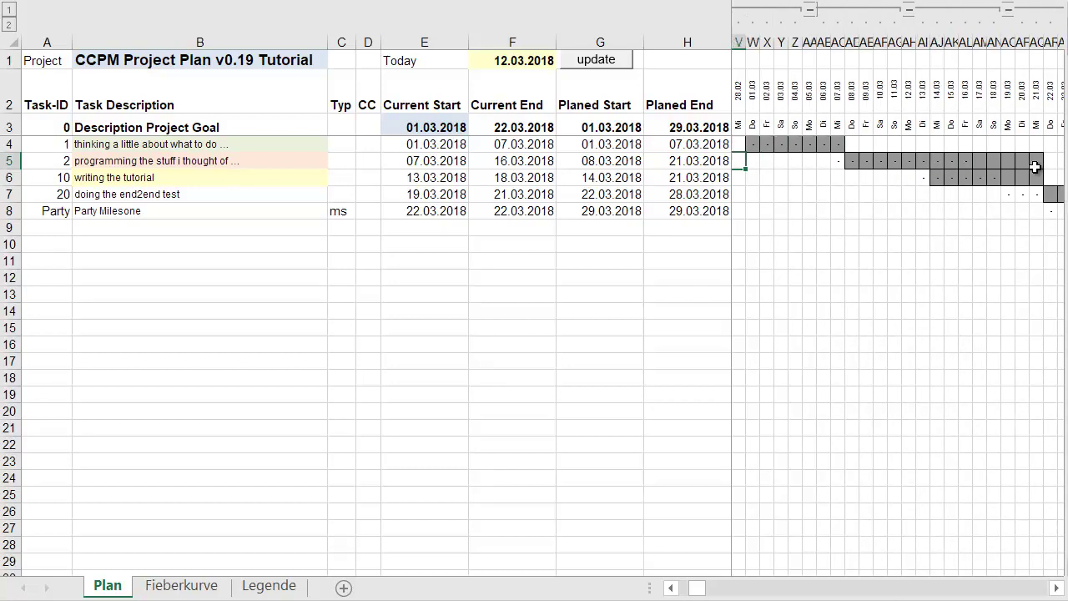
pyautogui.press('Right')
pyautogui.press('Right')
pyautogui.press('Right')
pyautogui.press('Right')
pyautogui.press('Right')
pyautogui.press('Right')
pyautogui.press('Right')
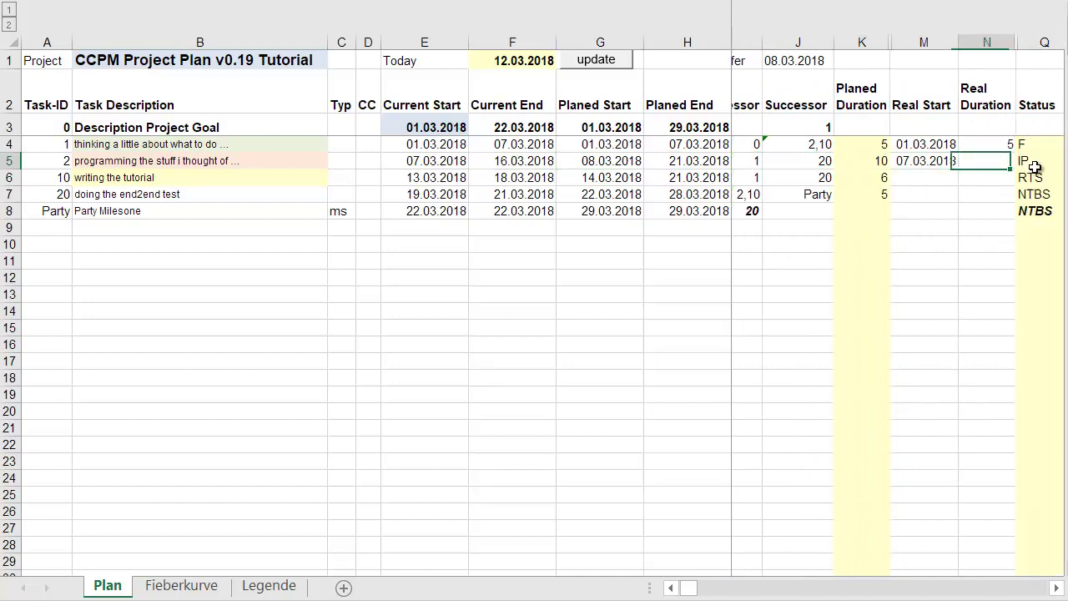
pyautogui.press('Down')
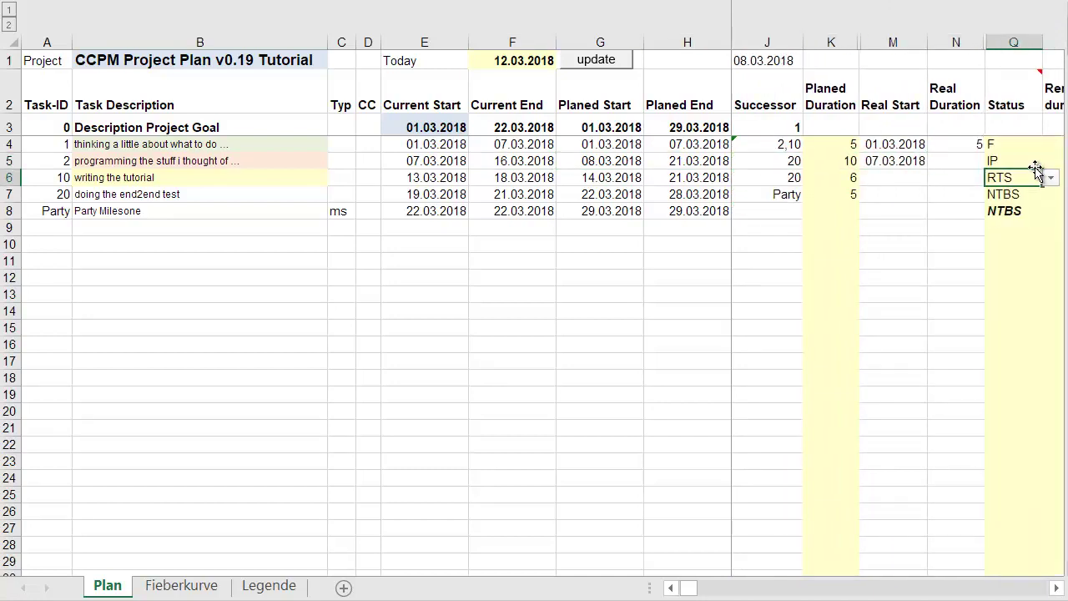
pyautogui.press('Right')
pyautogui.press('Right')
pyautogui.press('Left')
pyautogui.press('Left')
pyautogui.press('Left')
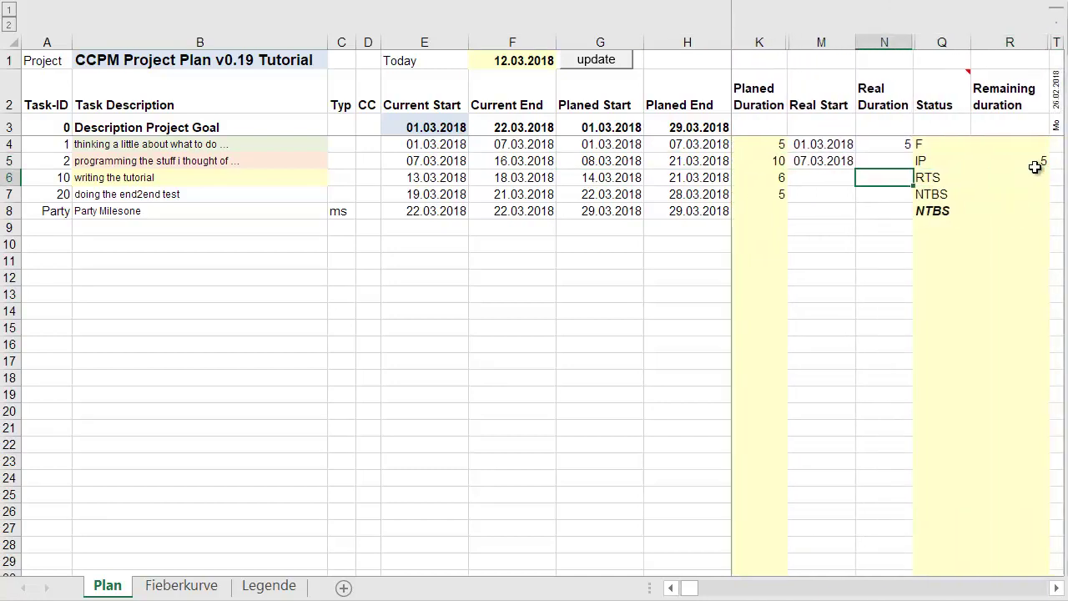
pyautogui.click(925, 177)
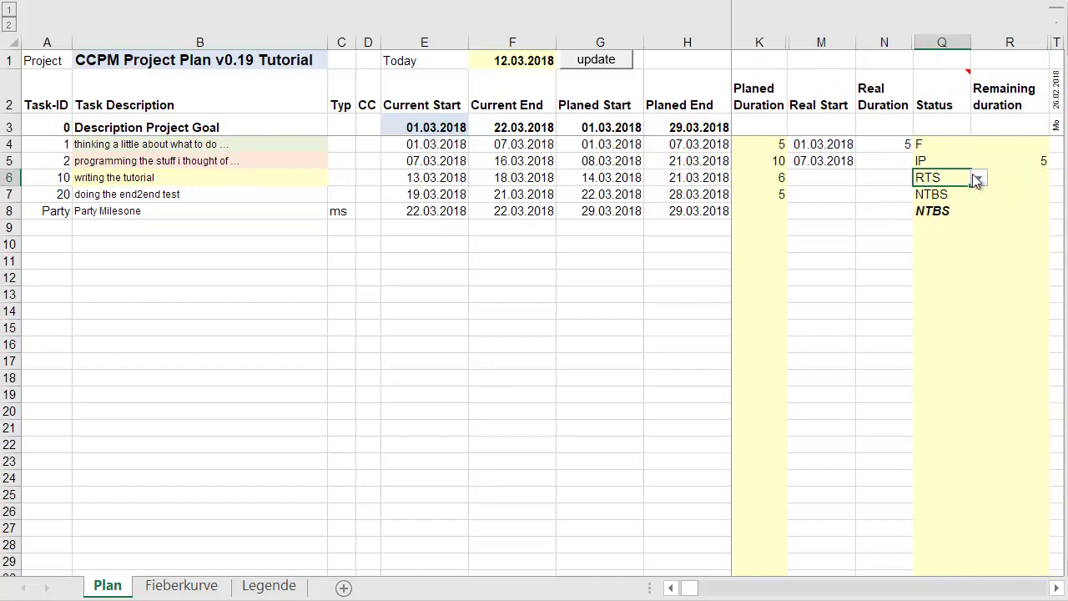
pyautogui.click(976, 179)
pyautogui.press('Escape')
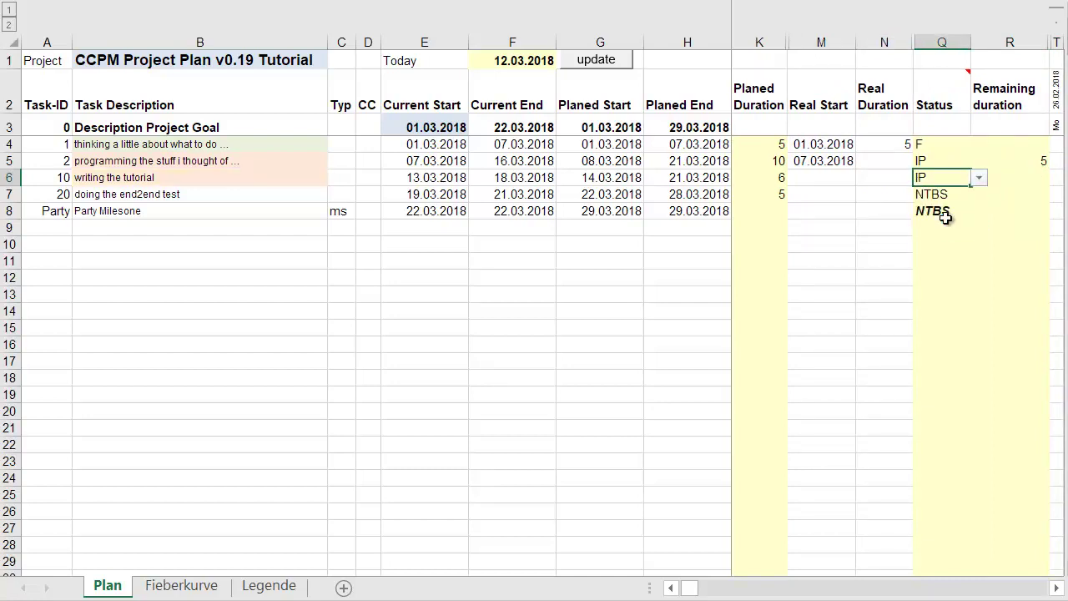
# - Set task 10's remaining duration to 6, update the fever curve and inspect its latest point
pyautogui.click(1034, 178)
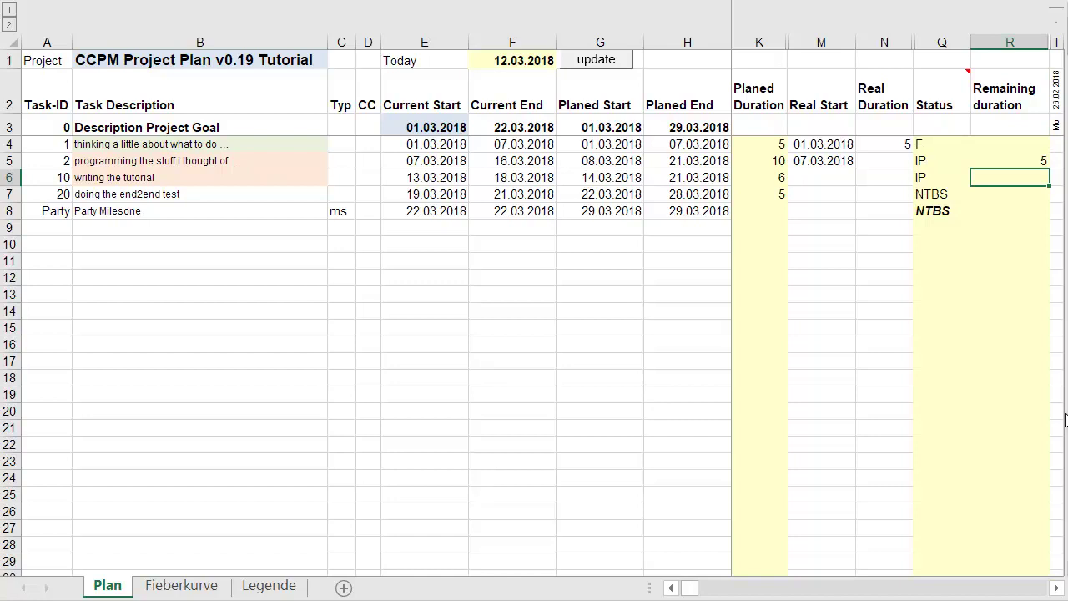
pyautogui.write('4')
pyautogui.press('BackSpace')
pyautogui.write('6')
pyautogui.press('Return')
pyautogui.press('Up')
pyautogui.click(611, 61)
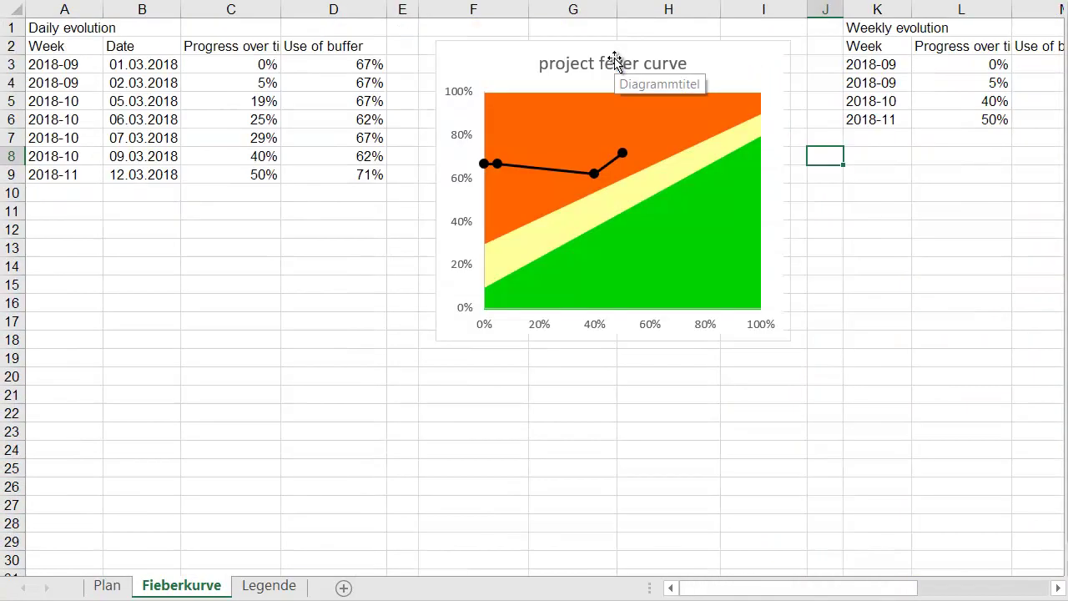
pyautogui.moveTo(624, 156)
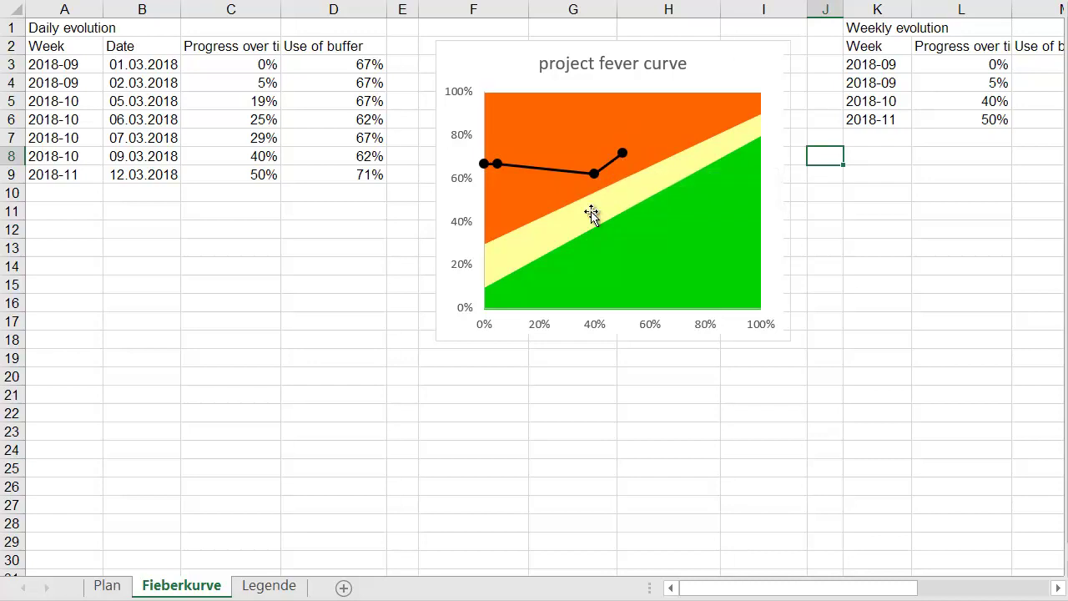
# - Return to the plan and examine the timeline of tasks 2 and 10 around 13.03 to 15.03
pyautogui.click(111, 584)
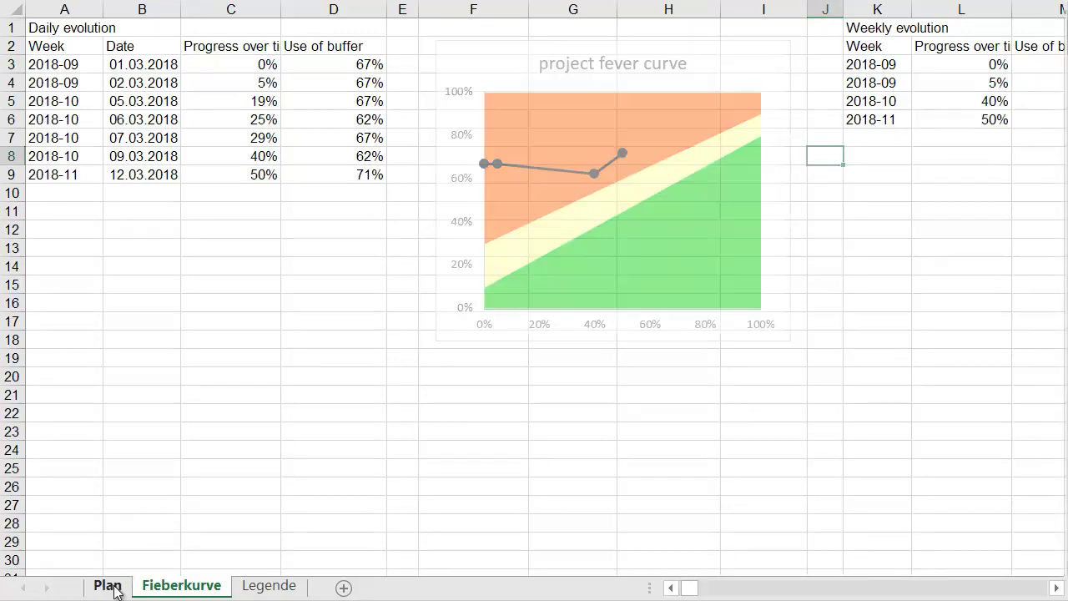
pyautogui.click(926, 192)
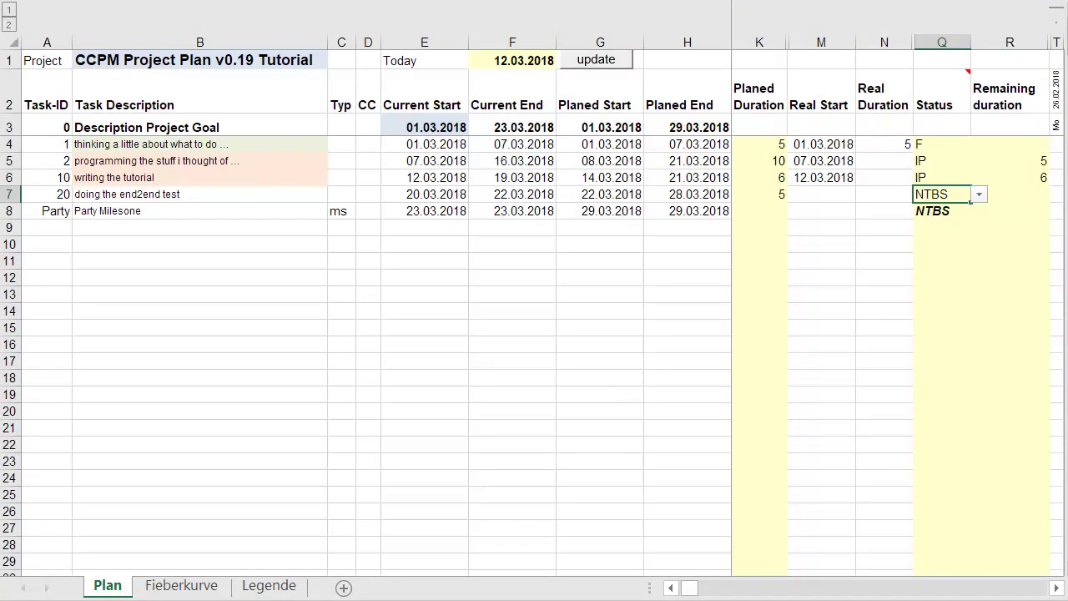
pyautogui.press('Up')
pyautogui.press('Right')
pyautogui.press('Right')
pyautogui.press('Right')
pyautogui.press('Right')
pyautogui.press('Right')
pyautogui.press('Right')
pyautogui.press('Right')
pyautogui.press('Right')
pyautogui.press('Right')
pyautogui.press('Right')
pyautogui.press('Right')
pyautogui.press('Right')
pyautogui.press('Right')
pyautogui.press('Right')
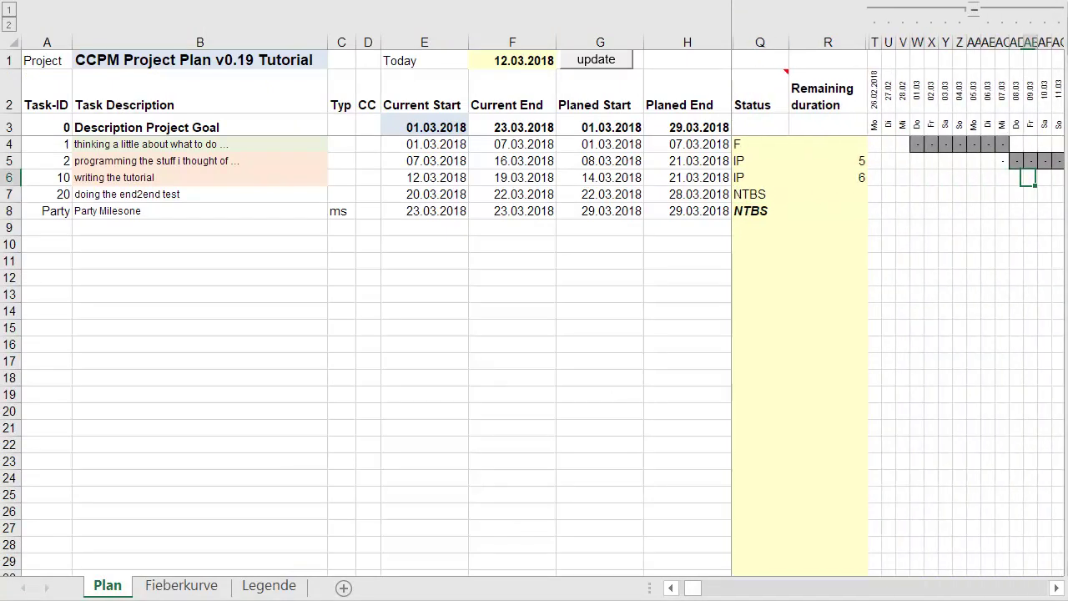
pyautogui.press('Right')
pyautogui.press('Right')
pyautogui.press('Right')
pyautogui.press('Up')
pyautogui.press('Up')
pyautogui.press('Up')
pyautogui.press('Up')
pyautogui.press('Up')
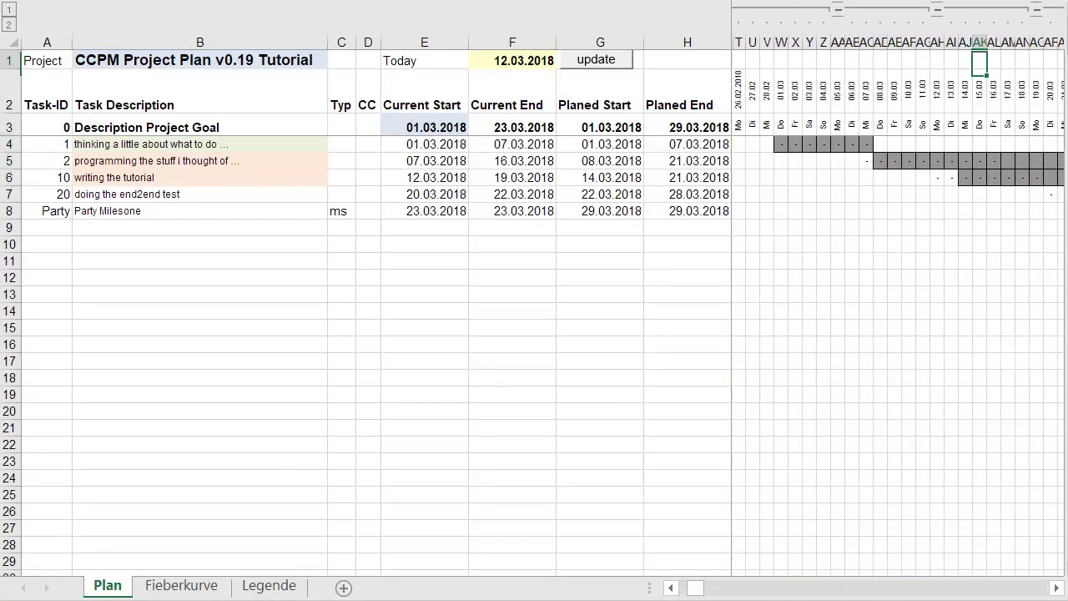
pyautogui.press('Left')
pyautogui.press('Down')
pyautogui.press('Down')
pyautogui.press('Up')
pyautogui.press('Right')
pyautogui.press('Left')
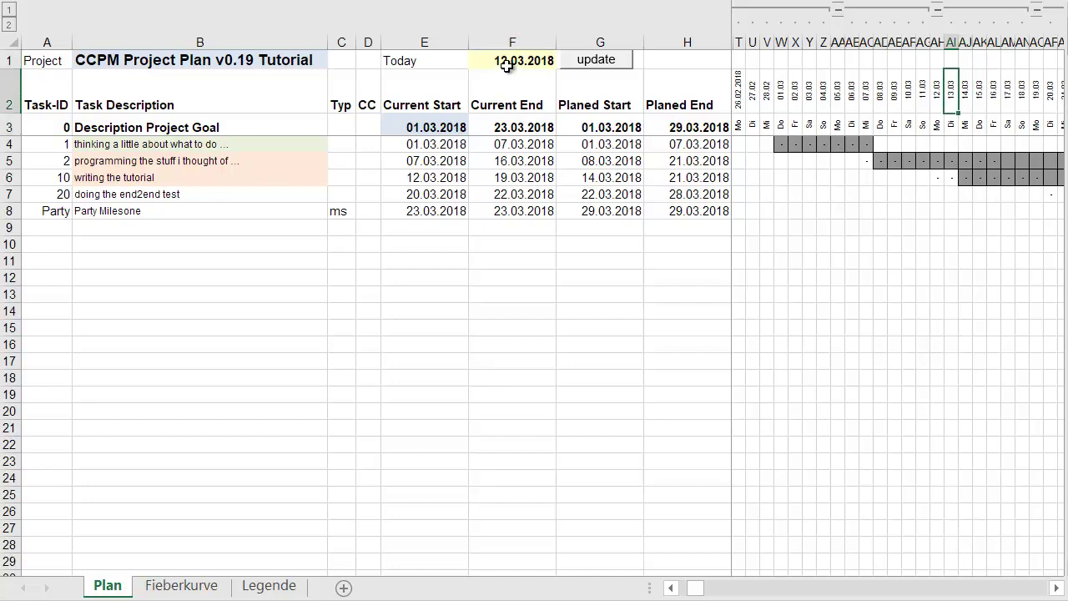
# - Set the plan's Today date to 13.03.2018
pyautogui.doubleClick(505, 61)
pyautogui.press('BackSpace')
pyautogui.write('3')
pyautogui.press('Return')
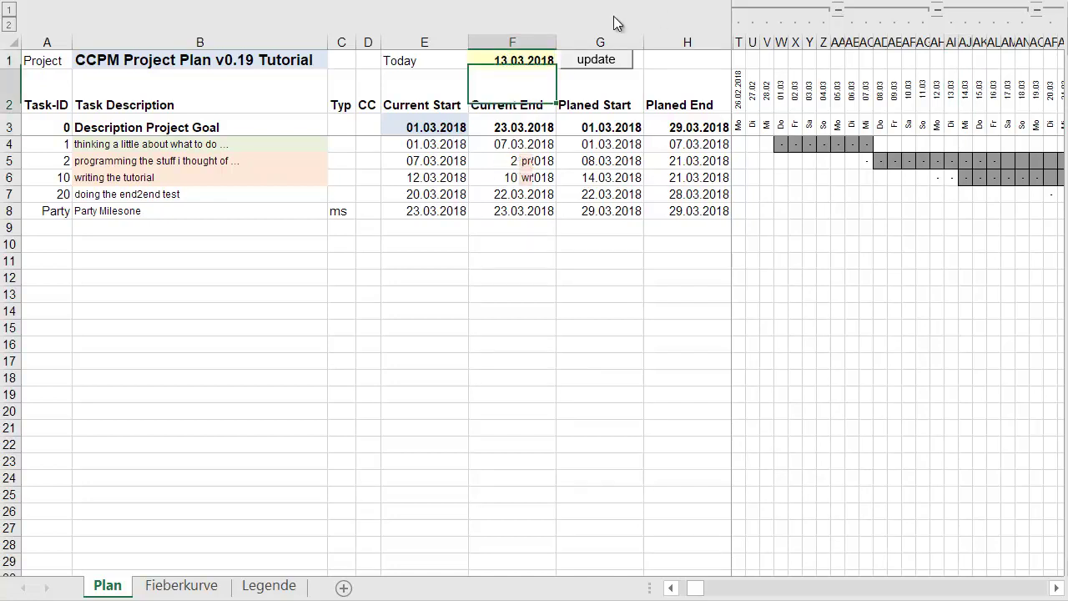
# - Re-enter 5 as the remaining duration of task 2, programming the stuff
pyautogui.press('Down')
pyautogui.press('Down')
pyautogui.press('Right')
pyautogui.press('Right')
pyautogui.press('Right')
pyautogui.press('Right')
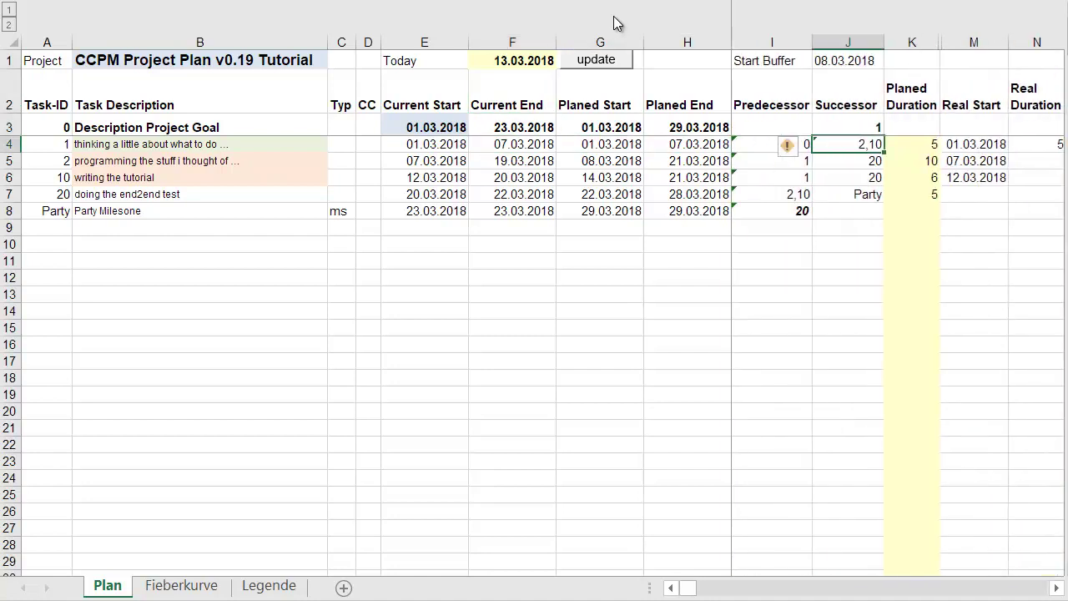
pyautogui.press('Right')
pyautogui.press('Right')
pyautogui.press('Right')
pyautogui.press('Right')
pyautogui.press('Right')
pyautogui.press('Down')
pyautogui.write('4')
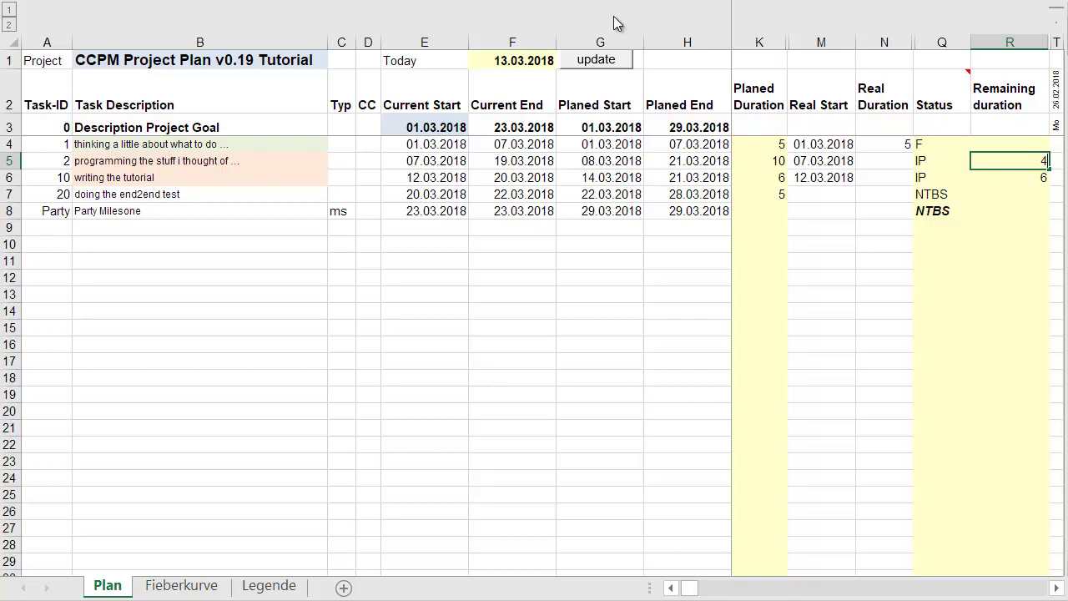
pyautogui.press('BackSpace')
pyautogui.press('Return')
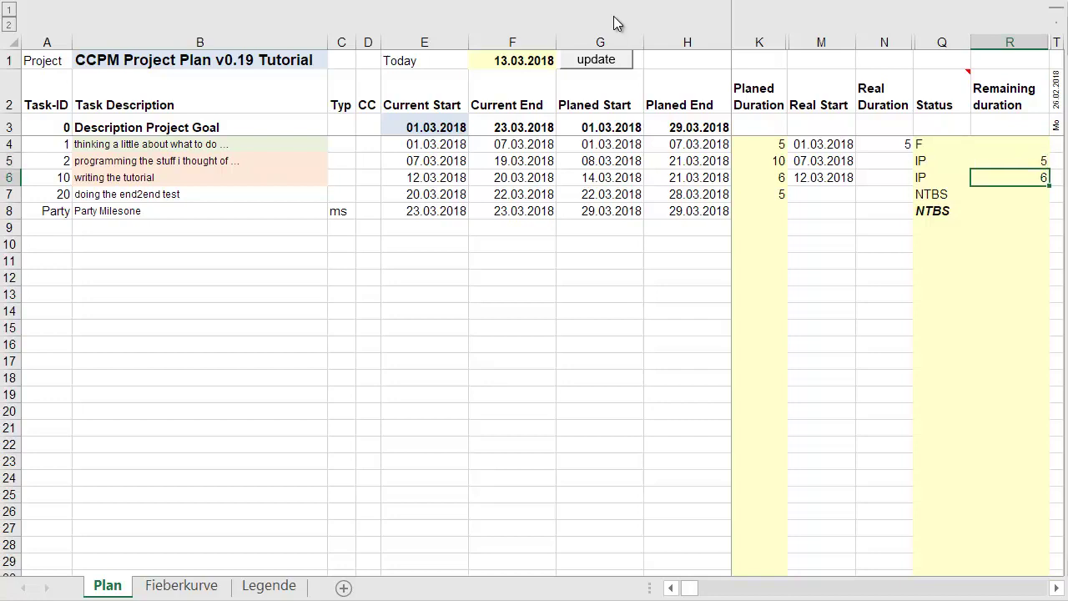
pyautogui.press('Up')
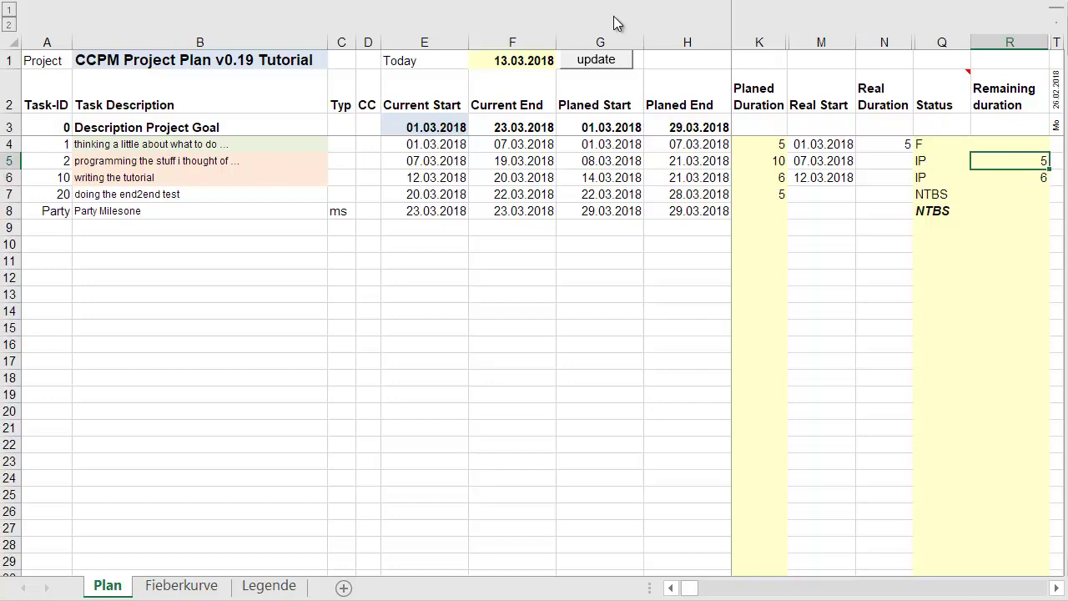
pyautogui.press('Down')
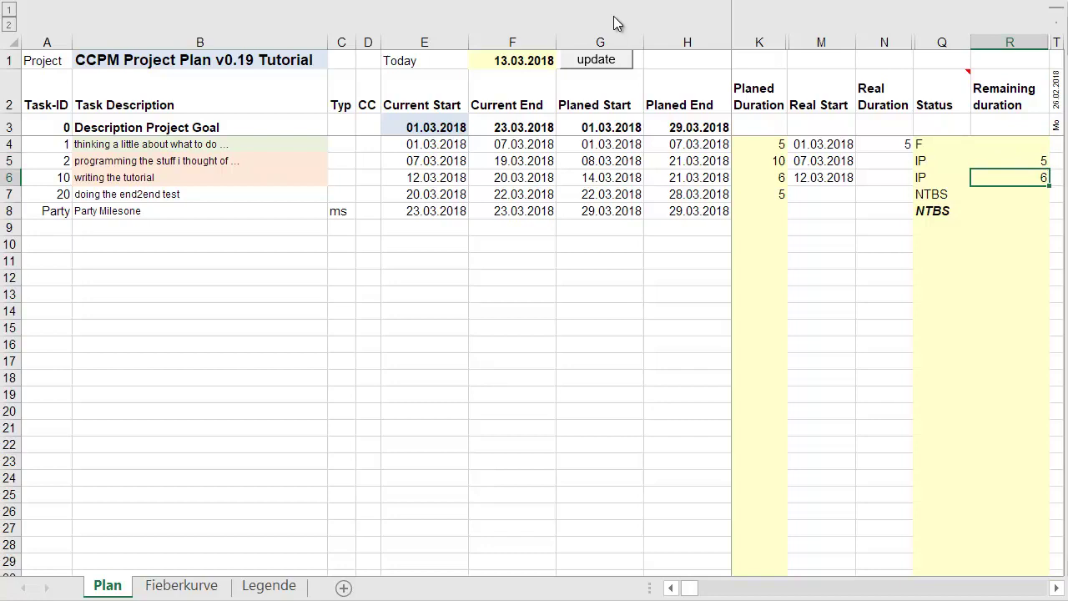
# - Set the remaining duration of task 10, writing the tutorial, to 3, update the fever curve and return to the plan
pyautogui.write('3')
pyautogui.press('Return')
pyautogui.press('Up')
pyautogui.click(596, 61)
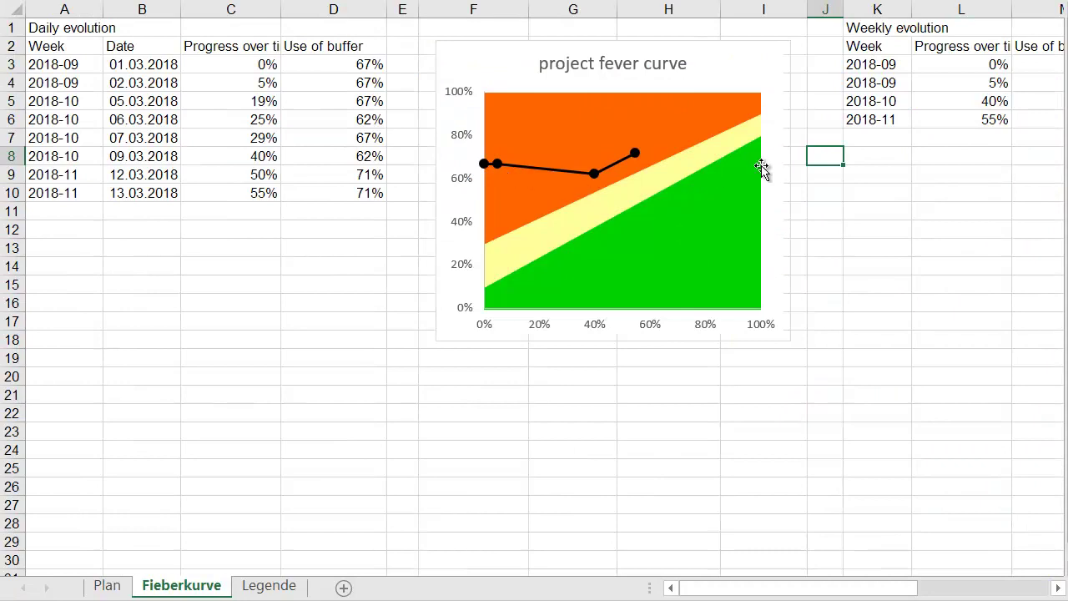
pyautogui.click(107, 586)
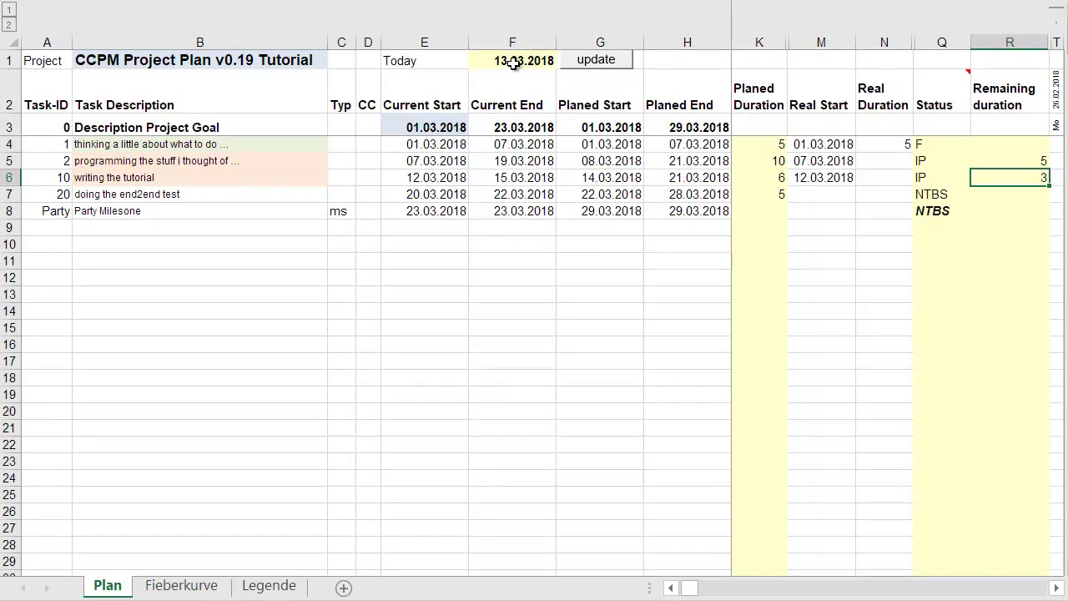
# - Set the plan's Today date to 15.03.2018
pyautogui.doubleClick(505, 60)
pyautogui.press('BackSpace')
pyautogui.write('5')
pyautogui.press('Return')
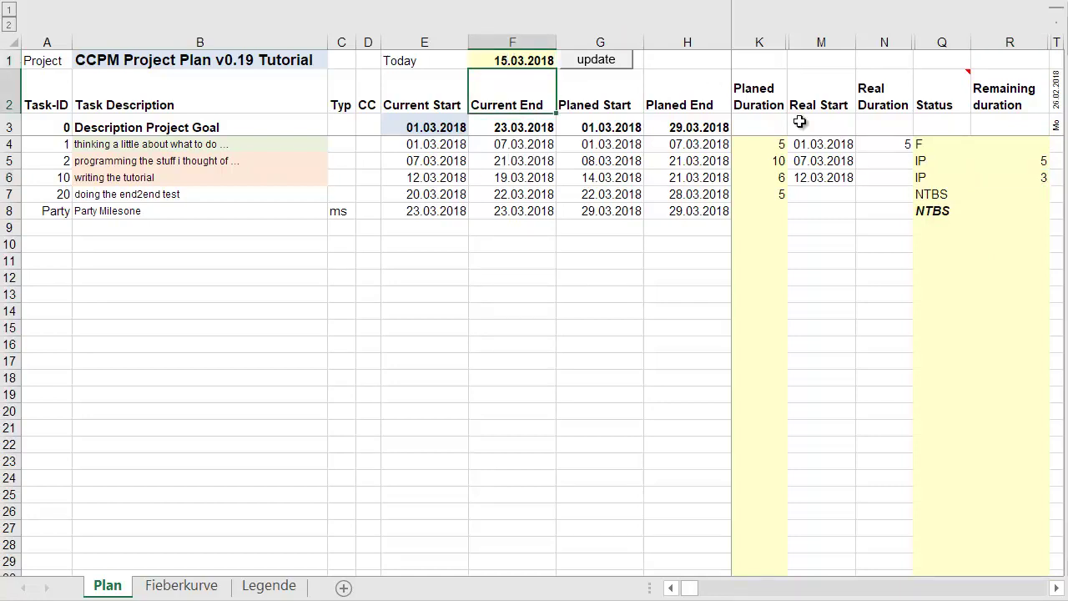
# - Set the remaining durations of task 2 to 2 and task 10 to 1, update the fever curve and return to the plan
pyautogui.click(1009, 160)
pyautogui.write('2')
pyautogui.press('Return')
pyautogui.write('1')
pyautogui.hotkey('ctrl', 'Return')
pyautogui.click(611, 60)
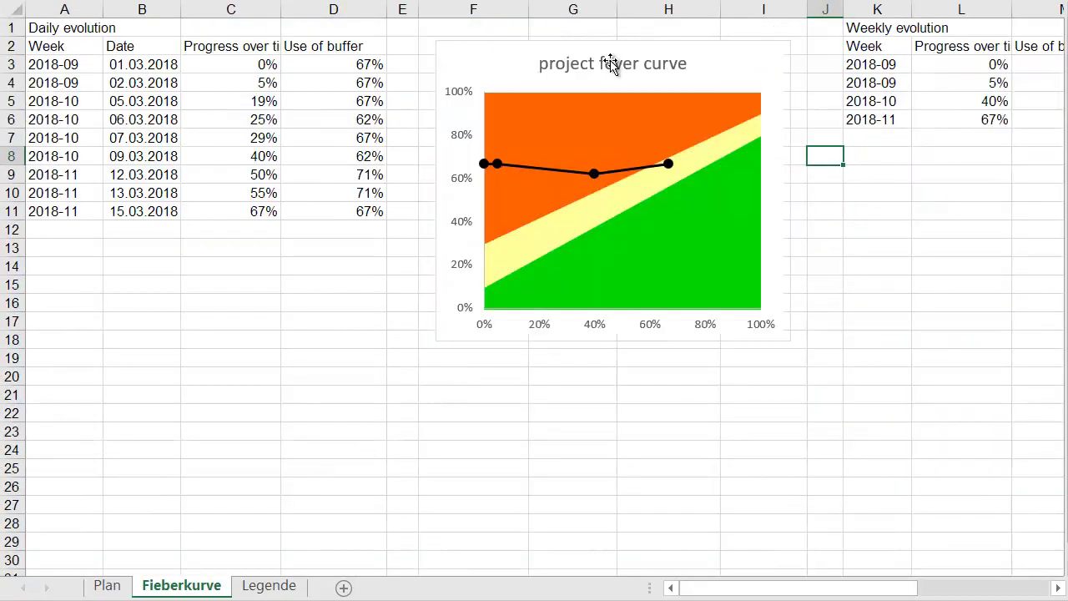
pyautogui.click(107, 584)
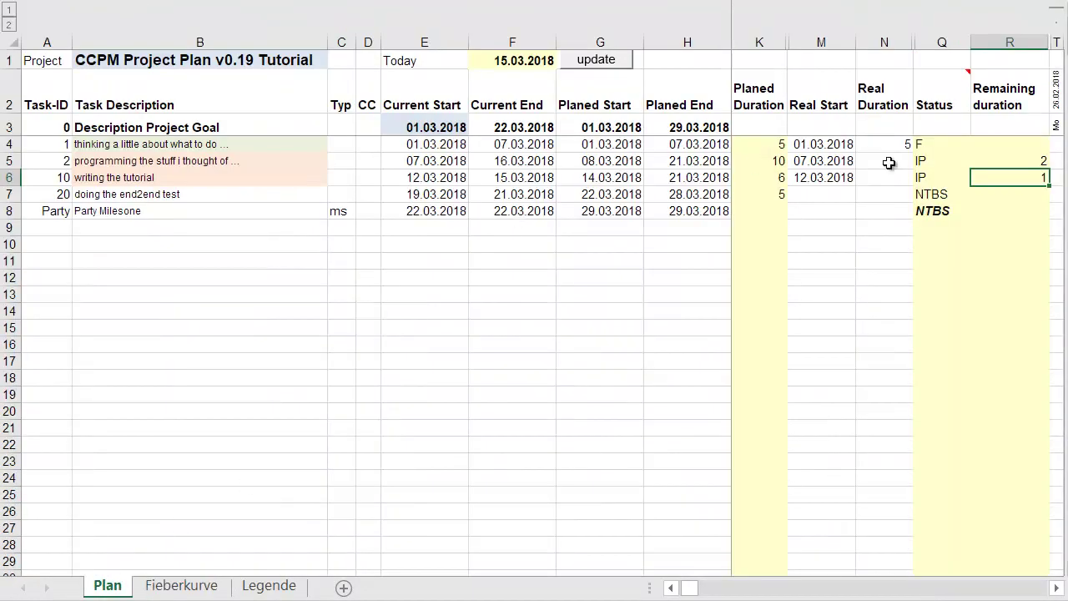
# - Set the remaining duration of task 2, programming the stuff, to 1
pyautogui.click(1010, 160)
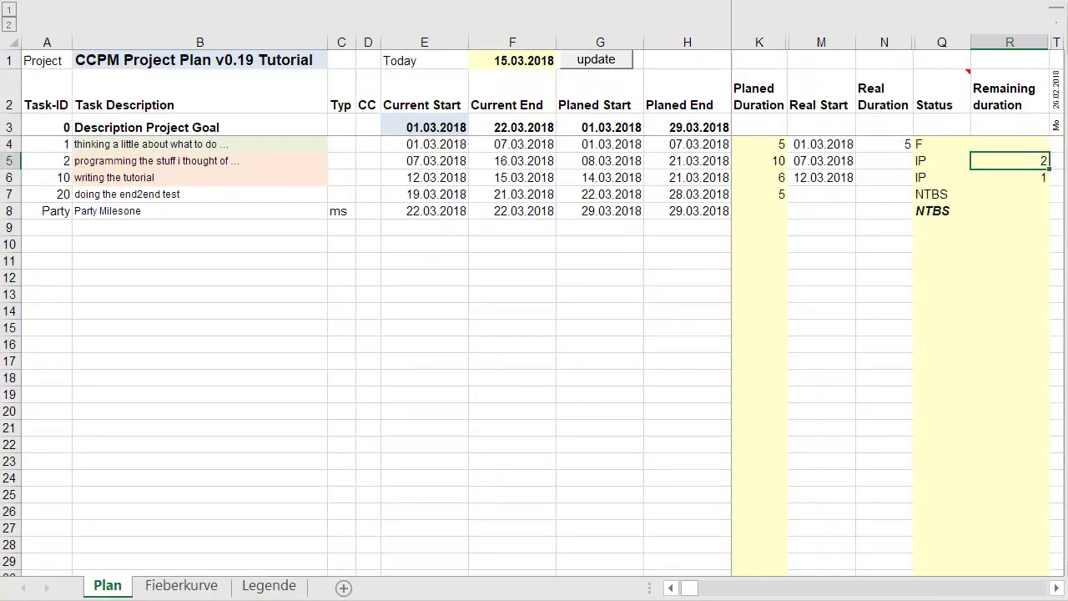
pyautogui.write('1')
pyautogui.press('Return')
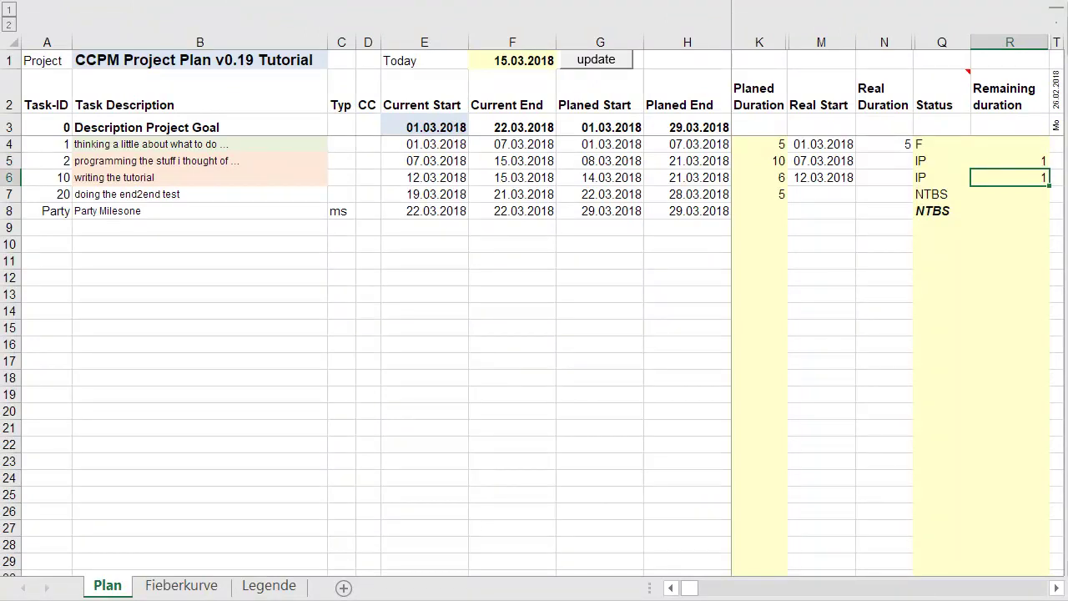
pyautogui.click(511, 60)
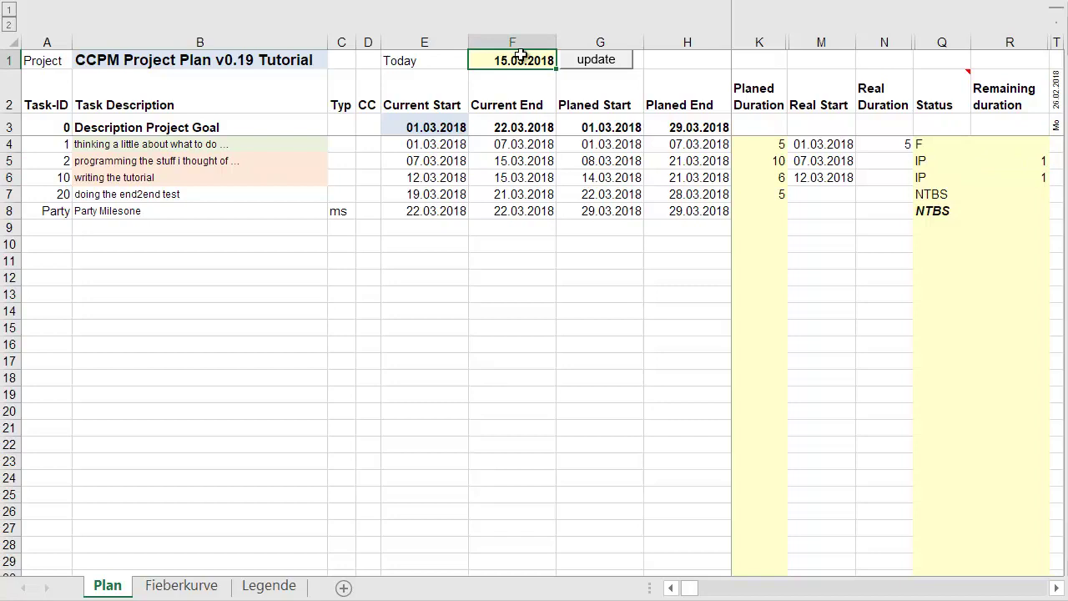
# - Examine the timeline up to about 21.03, comparing the current and planned bars of tasks 2, 10 and 20
pyautogui.click(926, 144)
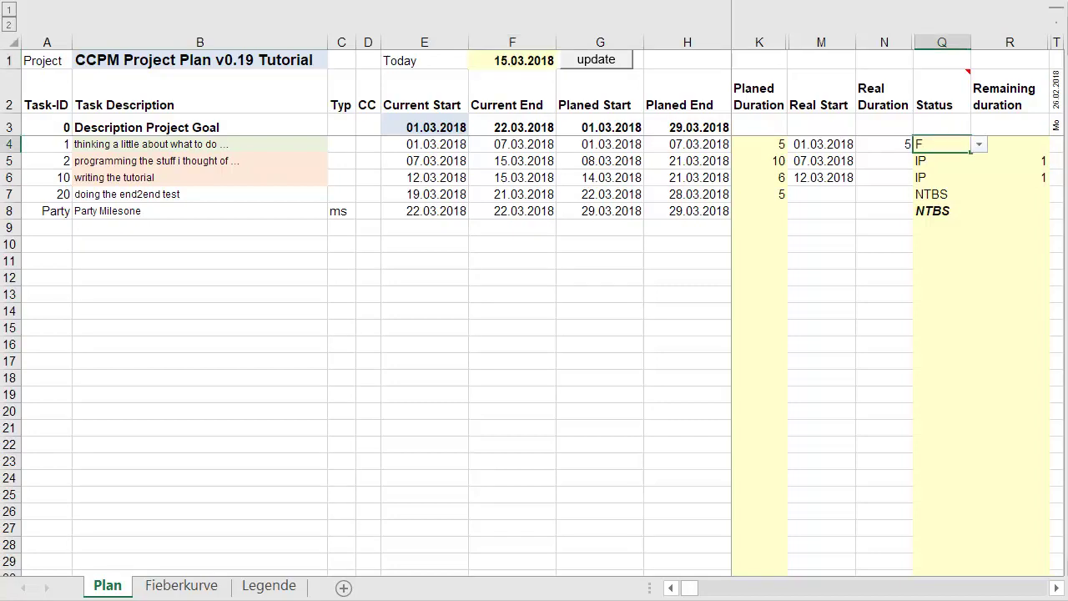
pyautogui.press('Right')
pyautogui.press('Right')
pyautogui.press('Right')
pyautogui.press('Right')
pyautogui.press('Right')
pyautogui.press('Right')
pyautogui.press('Right')
pyautogui.press('Right')
pyautogui.press('Right')
pyautogui.press('Right')
pyautogui.press('Right')
pyautogui.press('Right')
pyautogui.press('Right')
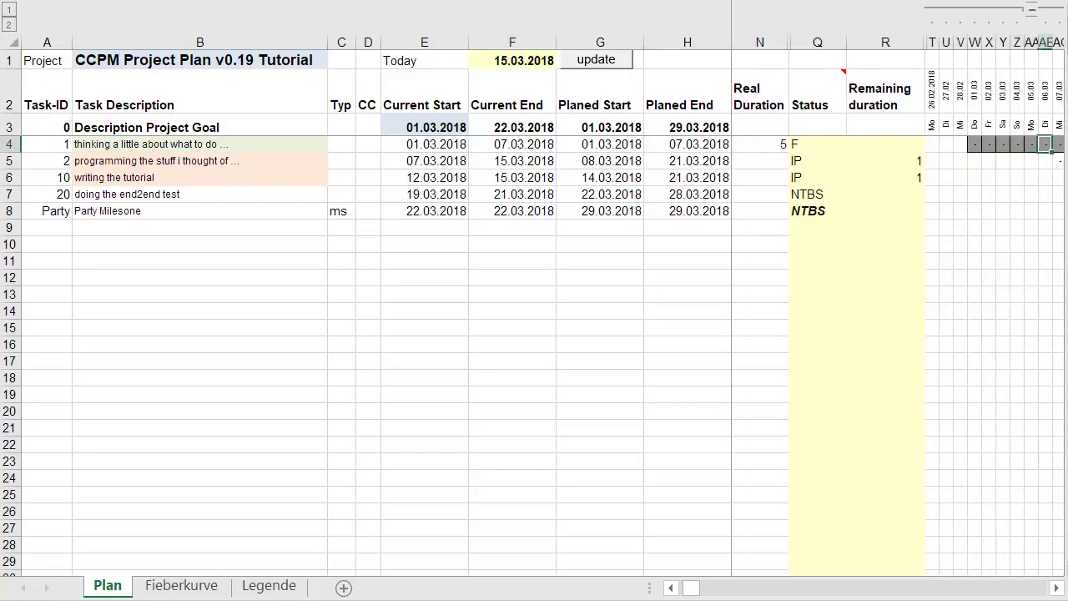
pyautogui.press('Right')
pyautogui.press('Right')
pyautogui.press('Right')
pyautogui.press('Right')
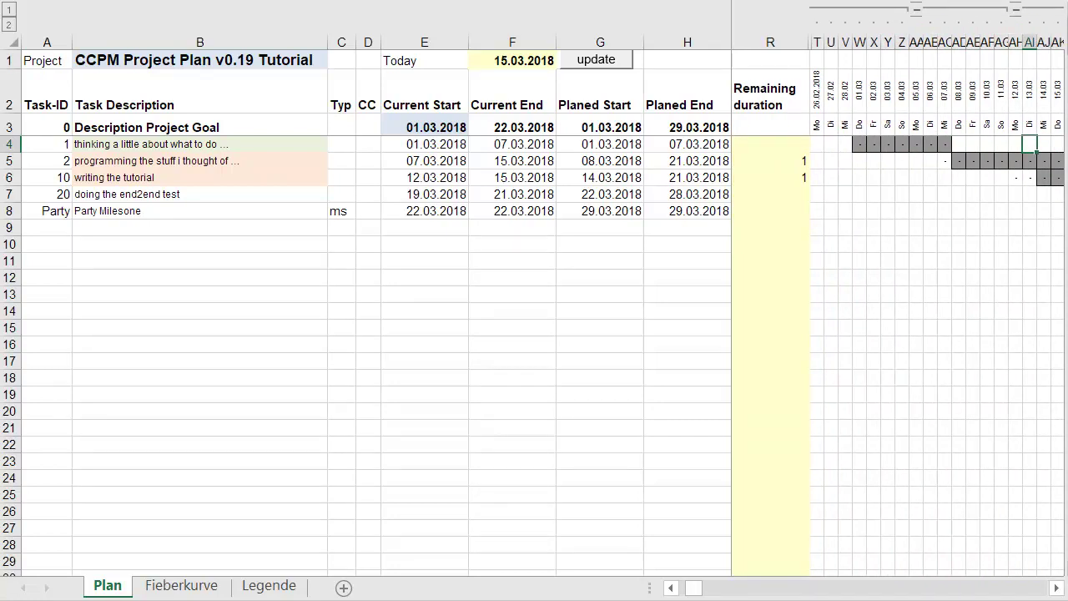
pyautogui.press('Right')
pyautogui.press('Right')
pyautogui.press('Left')
pyautogui.press('Left')
pyautogui.press('Left')
pyautogui.press('Right')
pyautogui.press('Right')
pyautogui.press('Right')
pyautogui.press('Right')
pyautogui.press('Right')
pyautogui.press('Right')
pyautogui.press('Right')
pyautogui.press('Right')
pyautogui.press('Right')
pyautogui.press('Left')
pyautogui.press('Left')
pyautogui.press('Left')
pyautogui.press('Left')
pyautogui.press('Left')
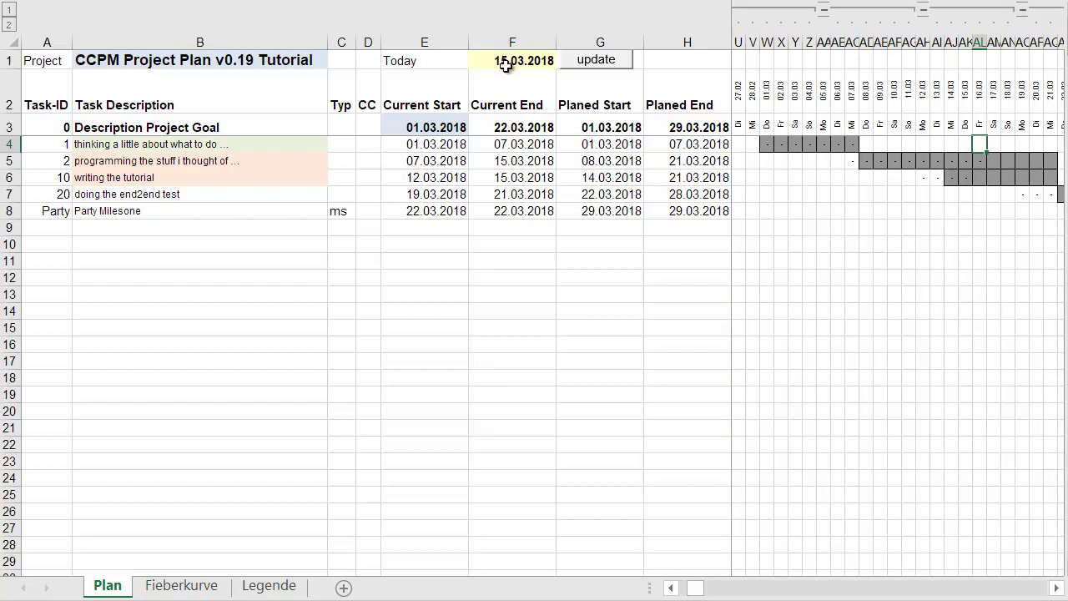
# - Set the plan's Today date to 16.03.2018
pyautogui.click(508, 65)
pyautogui.press('BackSpace')
pyautogui.write('6')
pyautogui.press('Return')
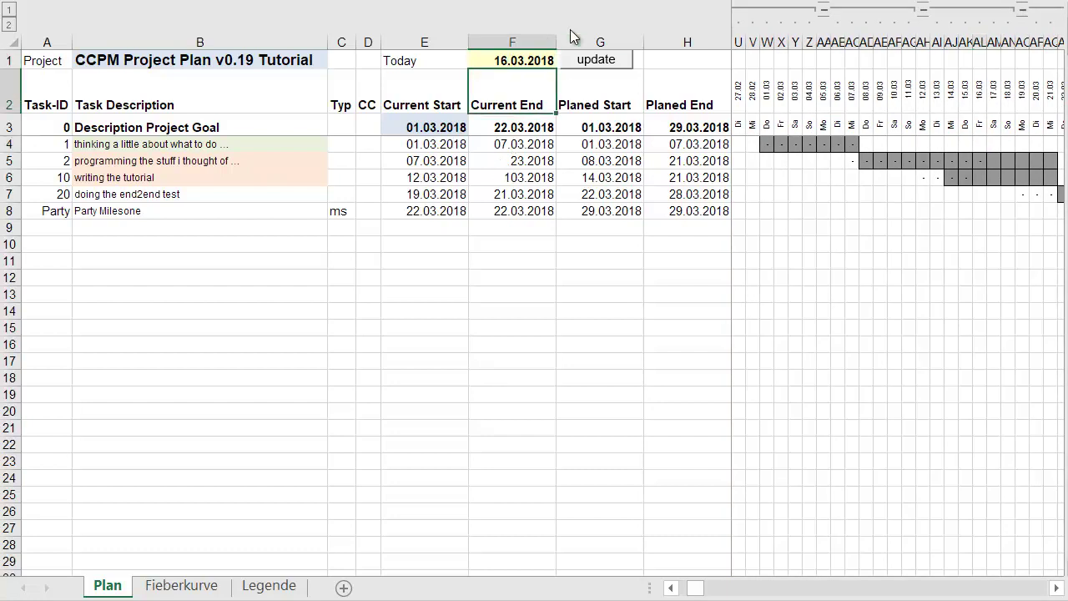
# - Change the status of task 2, programming the stuff, to F and clear its remaining duration
pyautogui.press('Down')
pyautogui.press('Down')
pyautogui.press('Right')
pyautogui.press('Right')
pyautogui.press('Right')
pyautogui.press('Right')
pyautogui.press('Right')
pyautogui.press('Right')
pyautogui.press('Right')
pyautogui.press('Right')
pyautogui.press('Right')
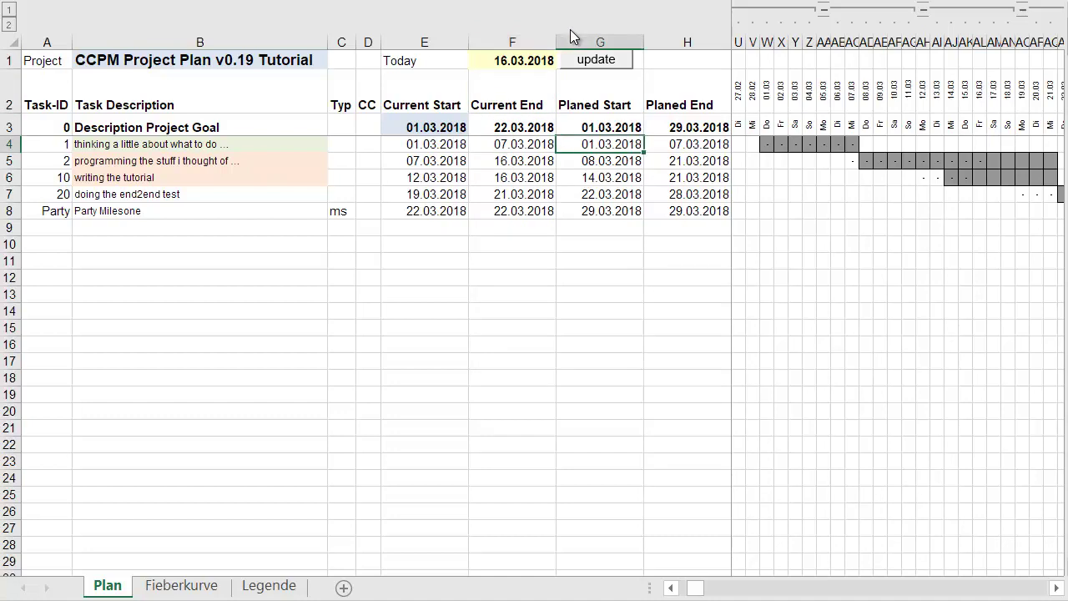
pyautogui.press('Left')
pyautogui.press('Left')
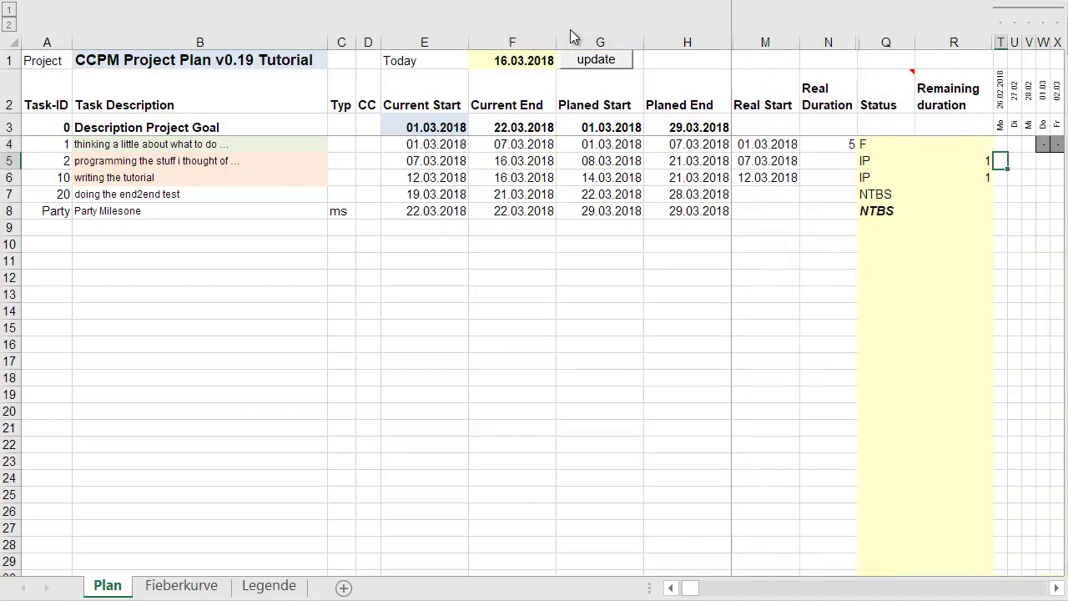
pyautogui.press('Down')
pyautogui.press('Left')
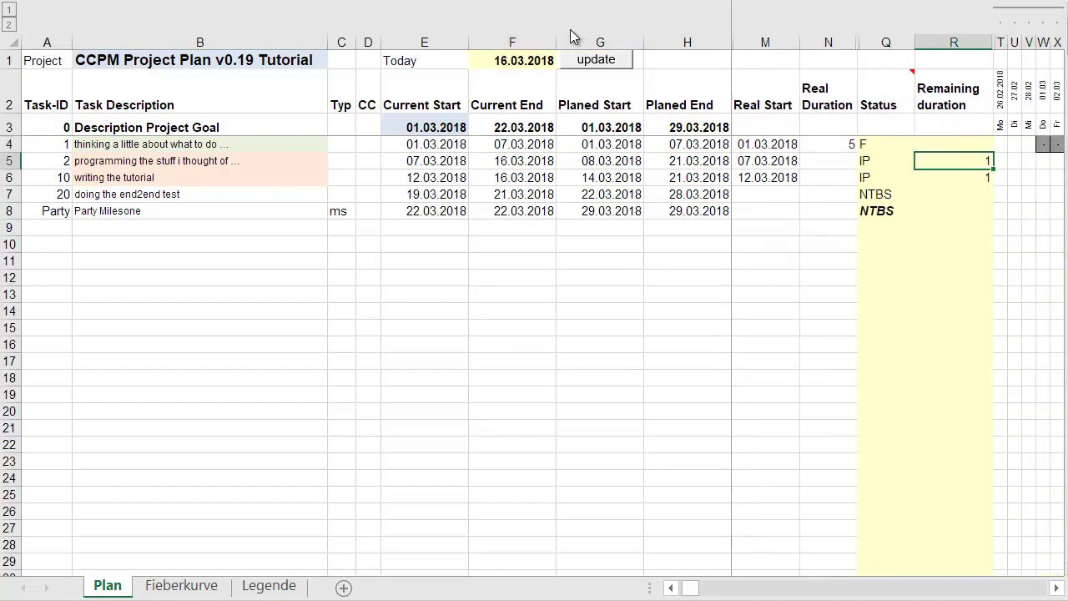
pyautogui.click(881, 160)
pyautogui.click(924, 159)
pyautogui.click(894, 212)
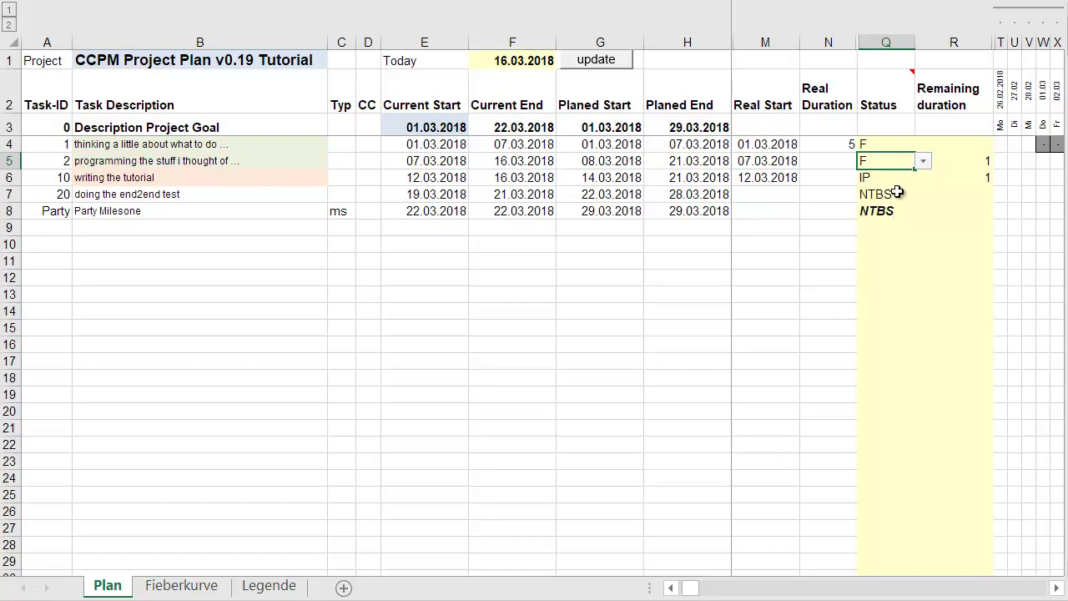
pyautogui.click(980, 161)
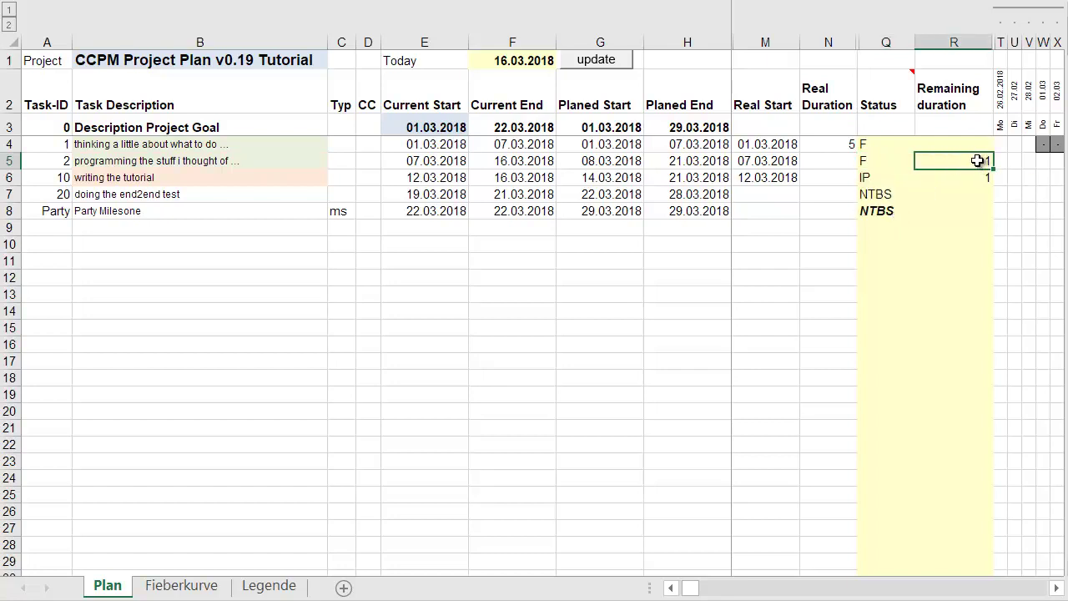
# - Update the fever curve for 16.03.2018, inspect its latest point and return to the plan
pyautogui.click(894, 179)
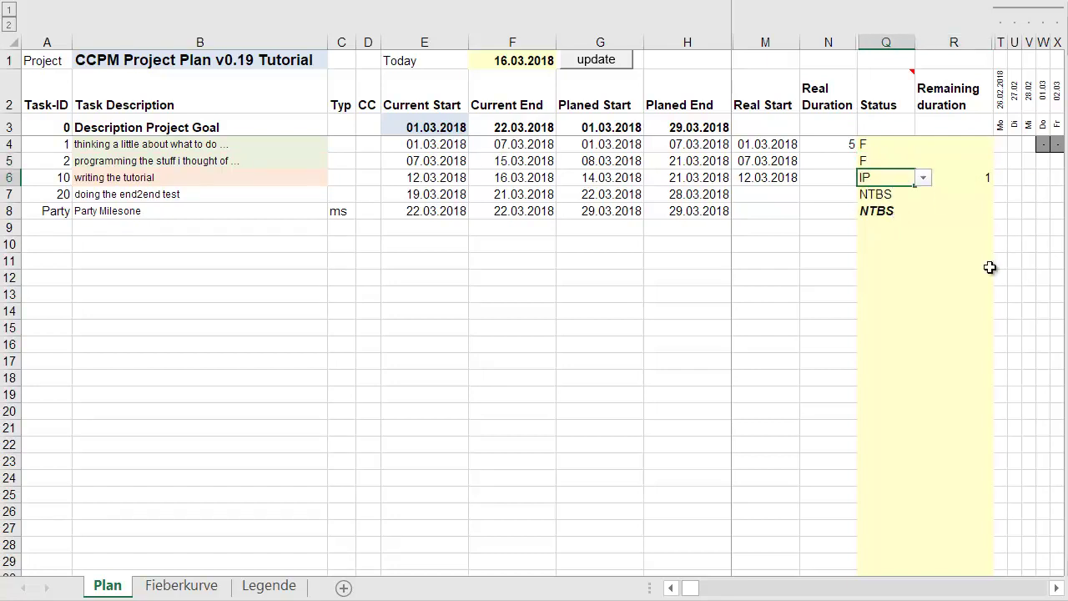
pyautogui.click(606, 64)
pyautogui.click(606, 63)
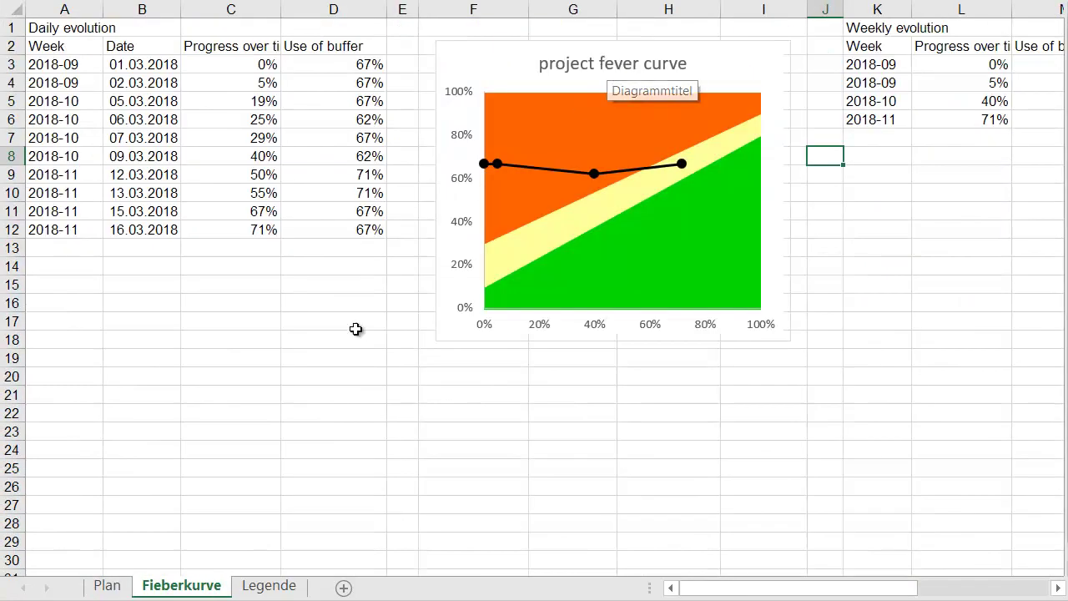
pyautogui.click(122, 588)
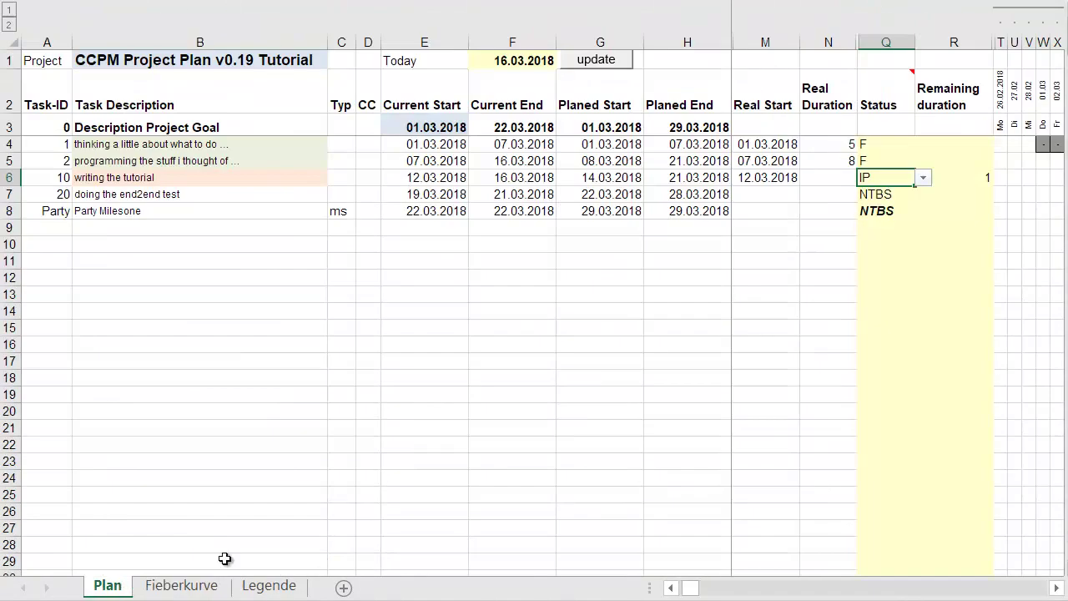
# - Set the plan's Today date to 18.03.2018
pyautogui.click(509, 60)
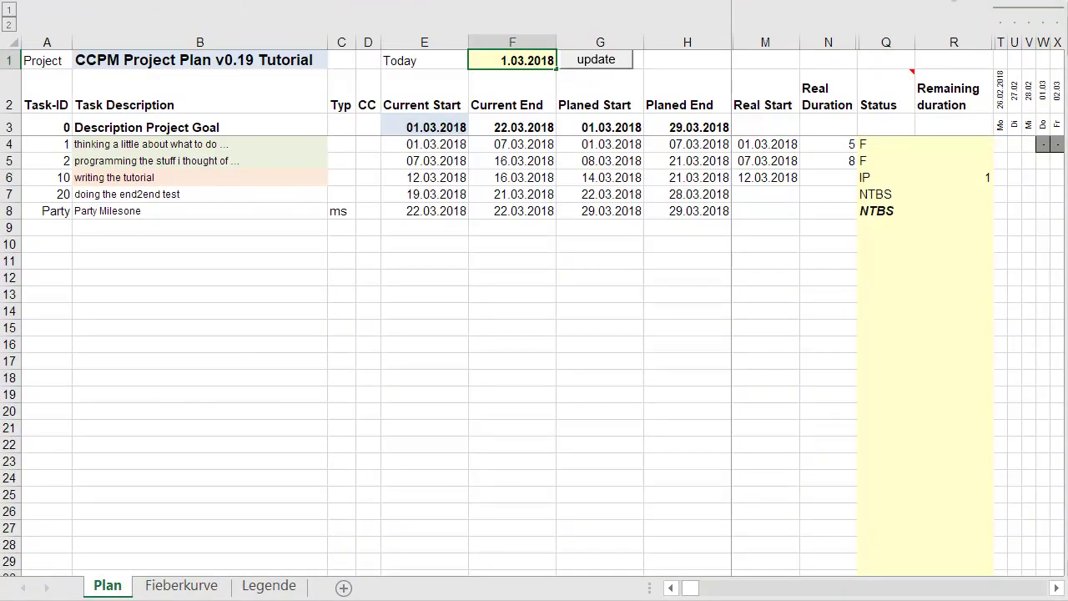
pyautogui.write('8')
pyautogui.press('Return')
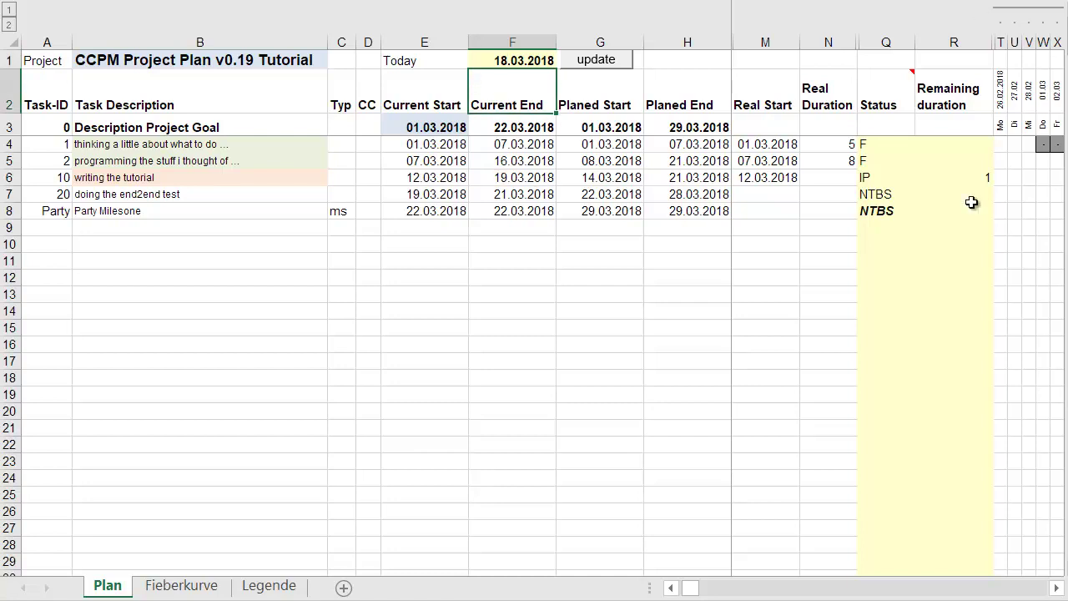
# - Change the status of task 10, writing the tutorial, to F and clear its remaining duration
pyautogui.click(884, 177)
pyautogui.click(922, 178)
pyautogui.click(895, 231)
pyautogui.click(982, 181)
pyautogui.press('Delete')
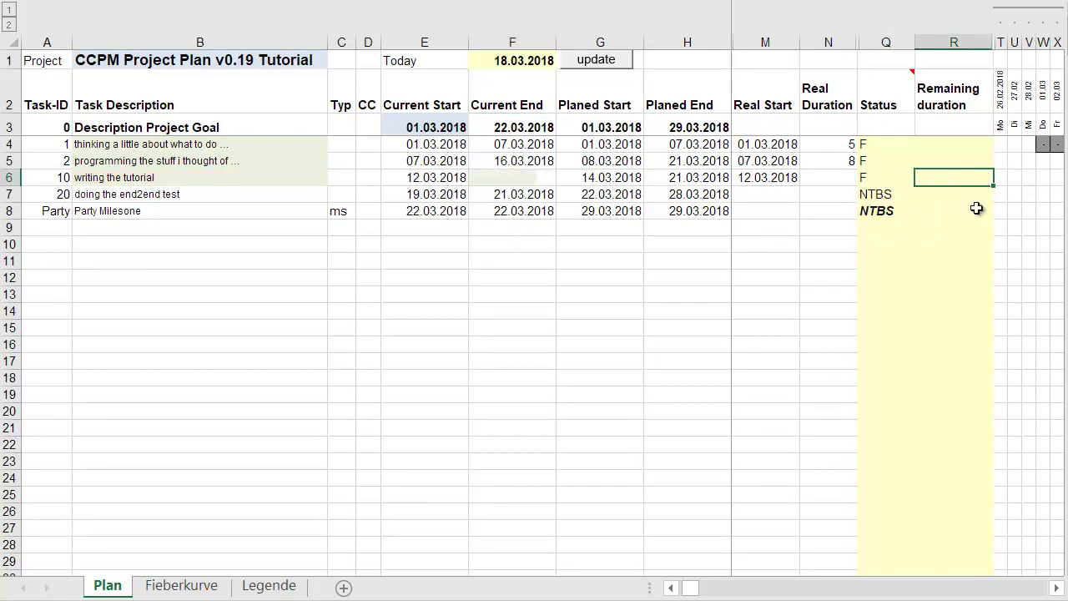
# - Update the fever curve for 18.03.2018, check its latest point and return to the plan
pyautogui.click(935, 194)
pyautogui.click(594, 60)
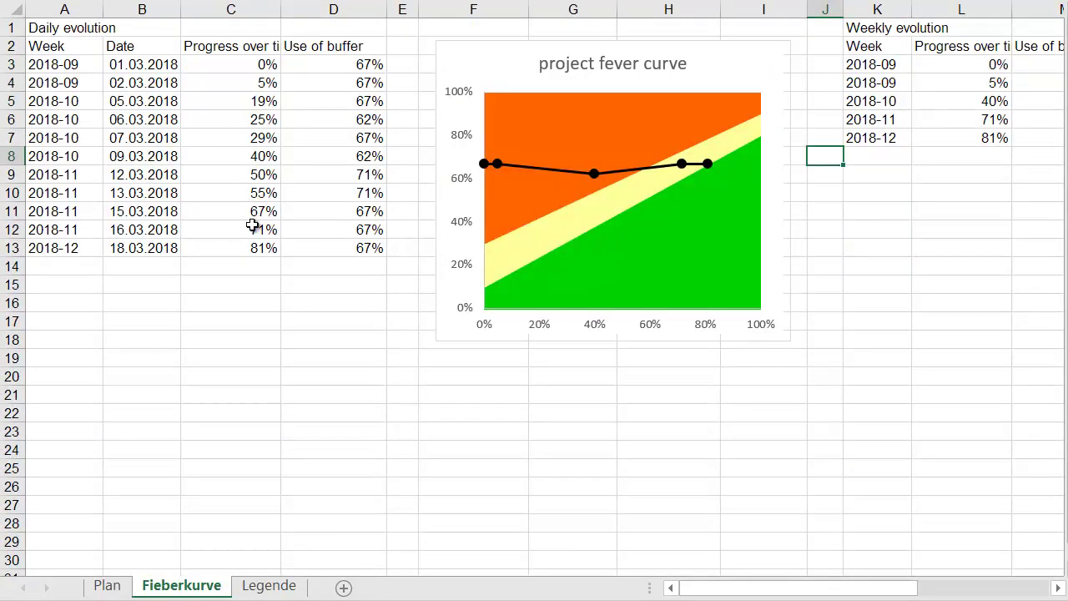
pyautogui.click(107, 587)
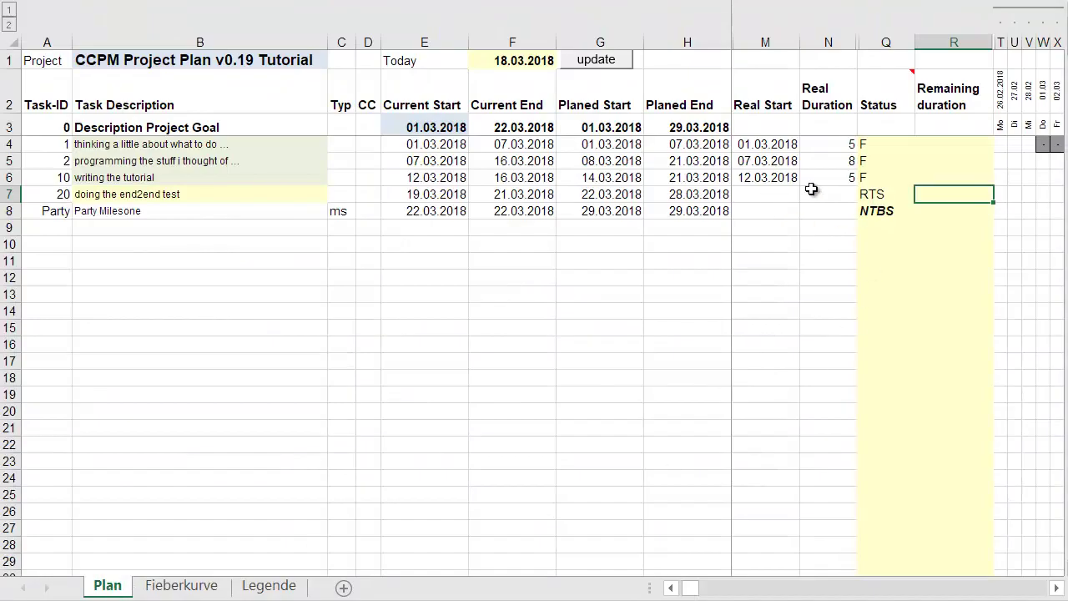
# - Set the remaining duration of task 20, doing the end2end test, to 5 and try to update the plan
pyautogui.click(845, 193)
pyautogui.press('Left')
pyautogui.press('Left')
pyautogui.press('Left')
pyautogui.press('Right')
pyautogui.press('Right')
pyautogui.press('Right')
pyautogui.press('Right')
pyautogui.press('Right')
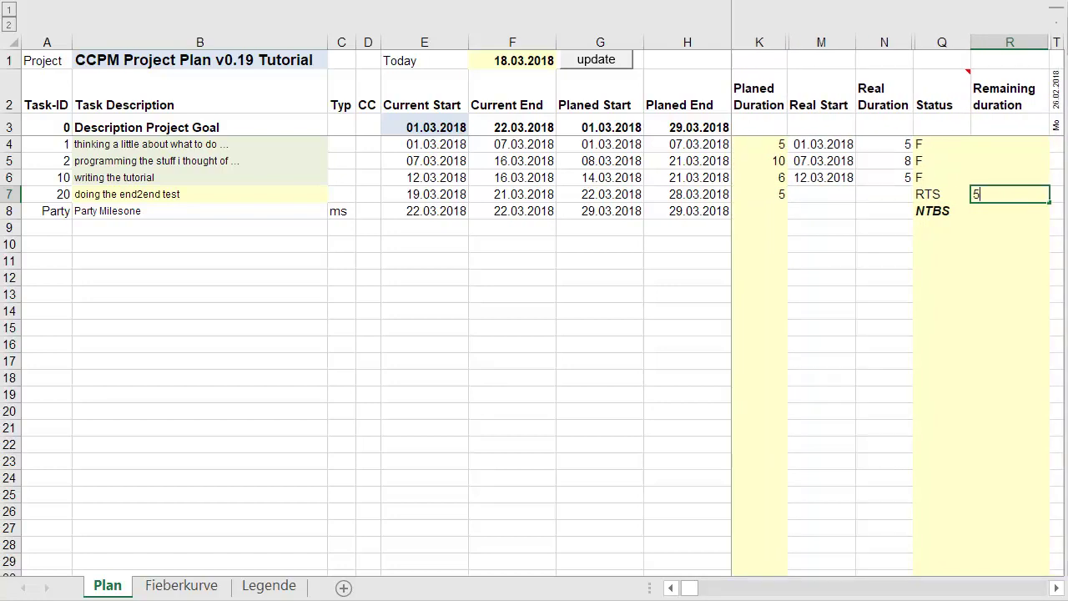
pyautogui.press('Down')
pyautogui.press('Up')
pyautogui.click(591, 63)
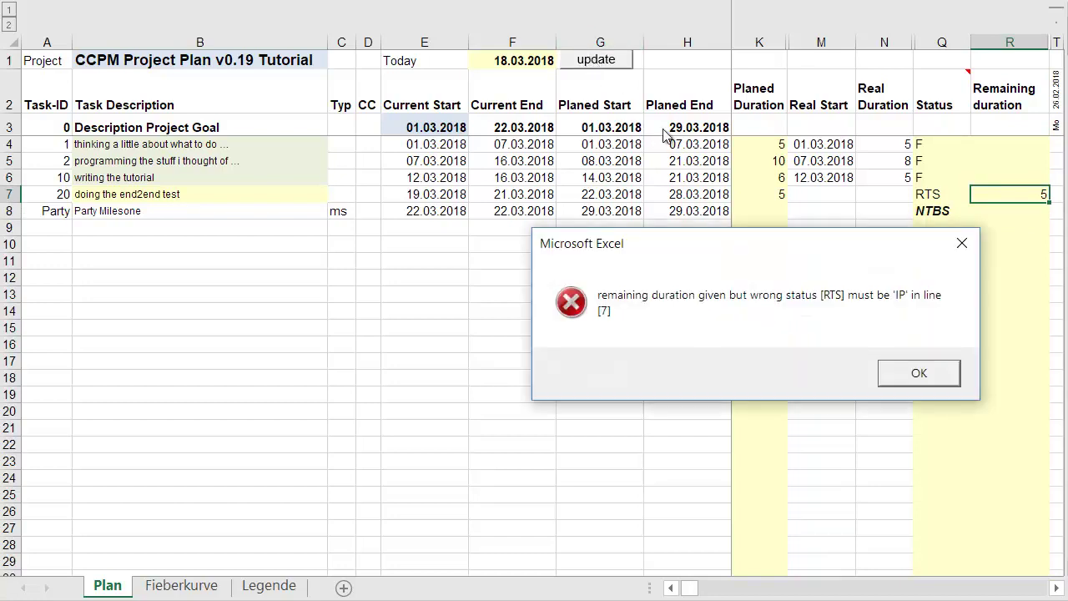
pyautogui.click(919, 373)
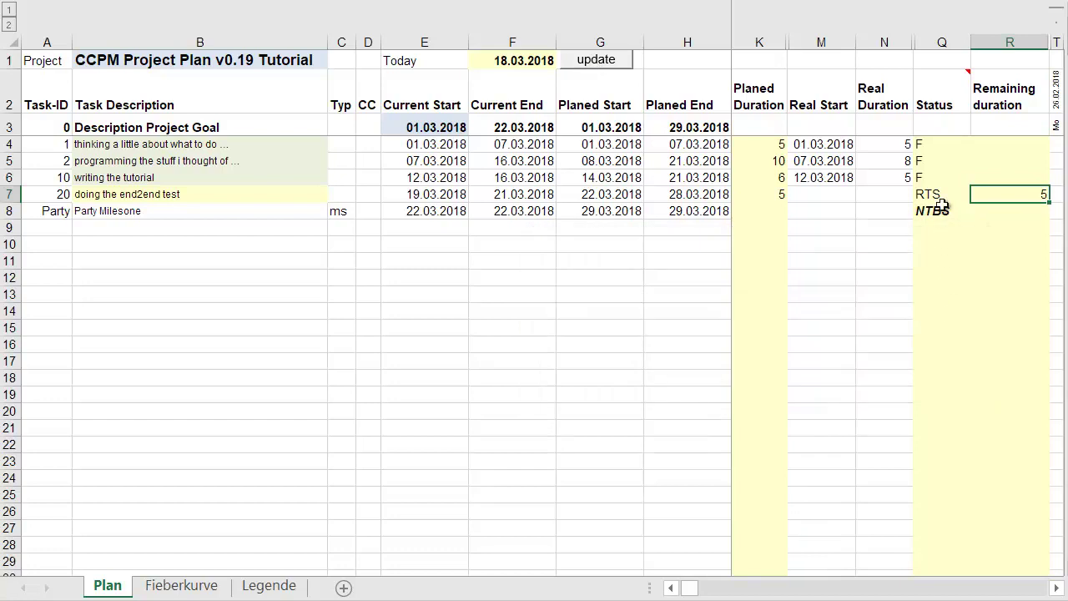
# - Change the status of task 20, doing the end2end test, to IP and update the fever curve
pyautogui.click(955, 195)
pyautogui.click(977, 196)
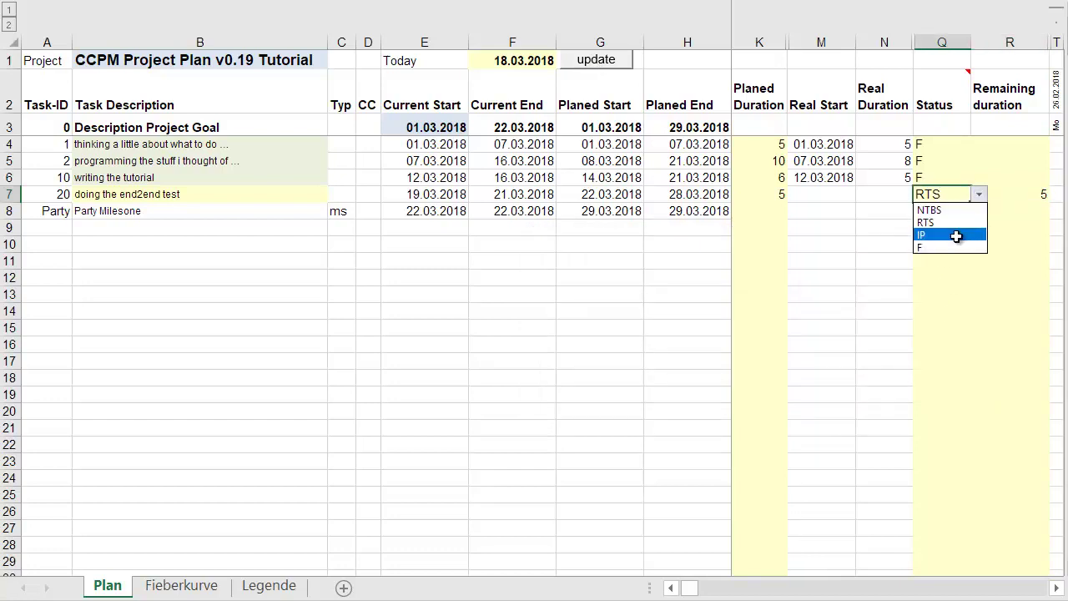
pyautogui.click(955, 236)
pyautogui.click(593, 59)
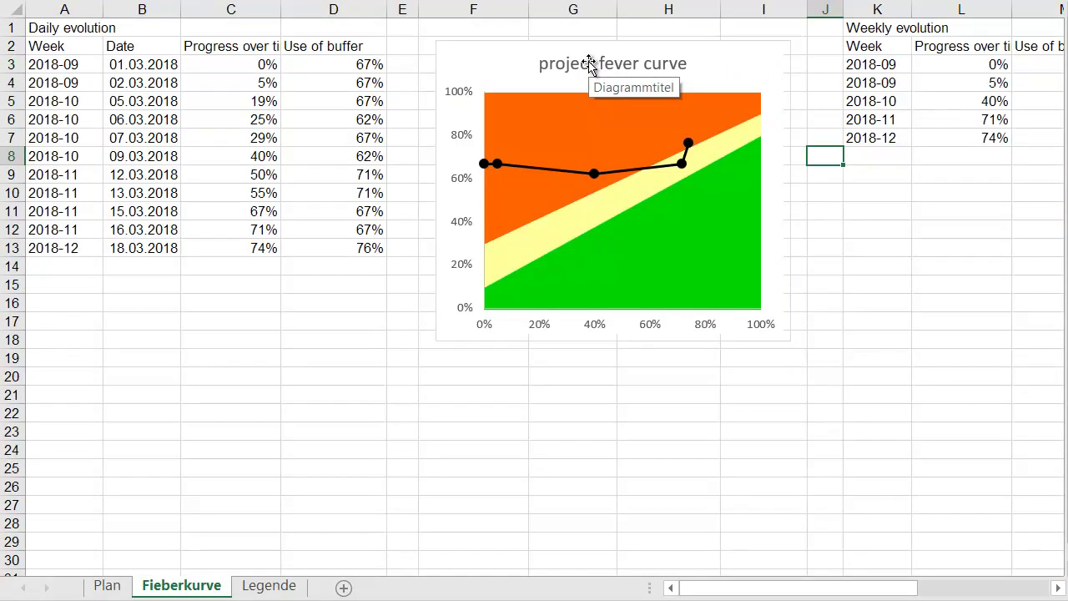
# - Return to the plan and set its Today date to 20.03.2018
pyautogui.click(107, 585)
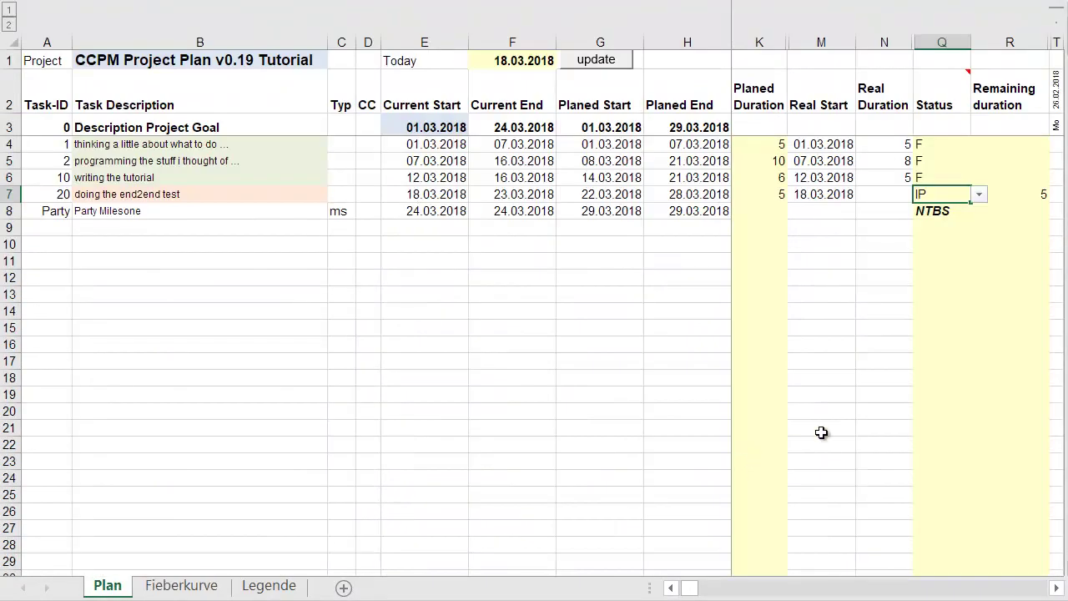
pyautogui.press('Right')
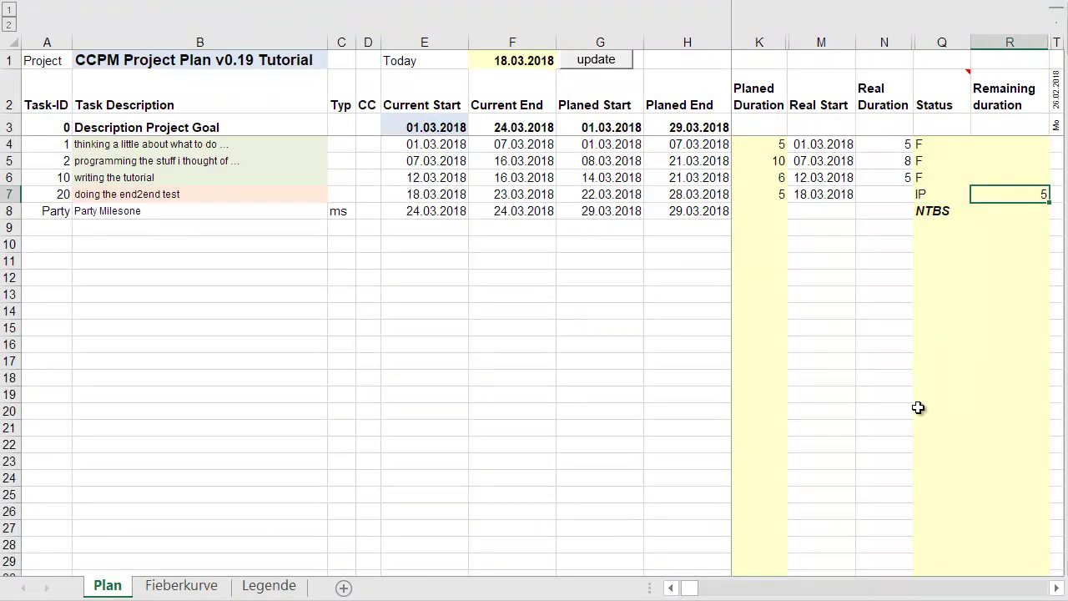
pyautogui.click(504, 63)
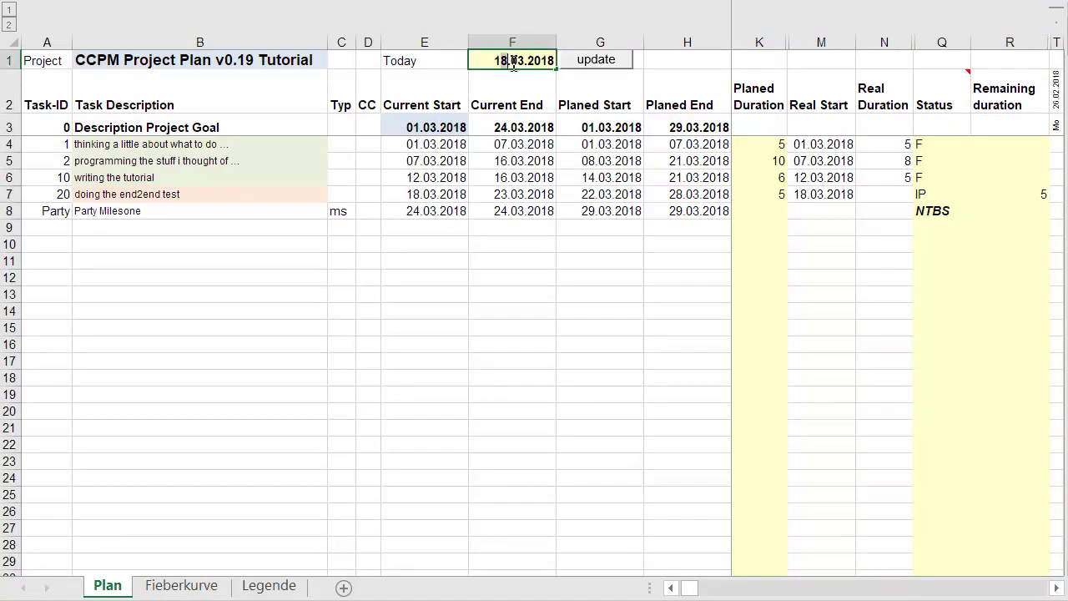
pyautogui.doubleClick(504, 63)
pyautogui.press('BackSpace')
pyautogui.write('1')
pyautogui.press('BackSpace')
pyautogui.write('20')
pyautogui.press('Return')
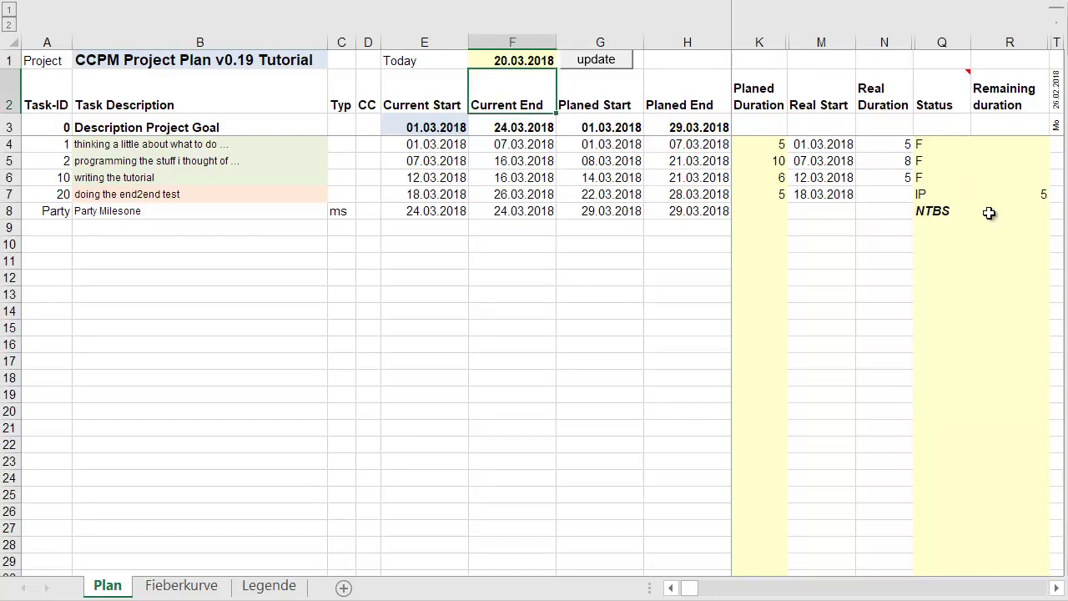
# - Set task 20's remaining duration to 3 and update the fever curve for 20.03.2018
pyautogui.click(1039, 197)
pyautogui.write('3')
pyautogui.hotkey('ctrl', 'Return')
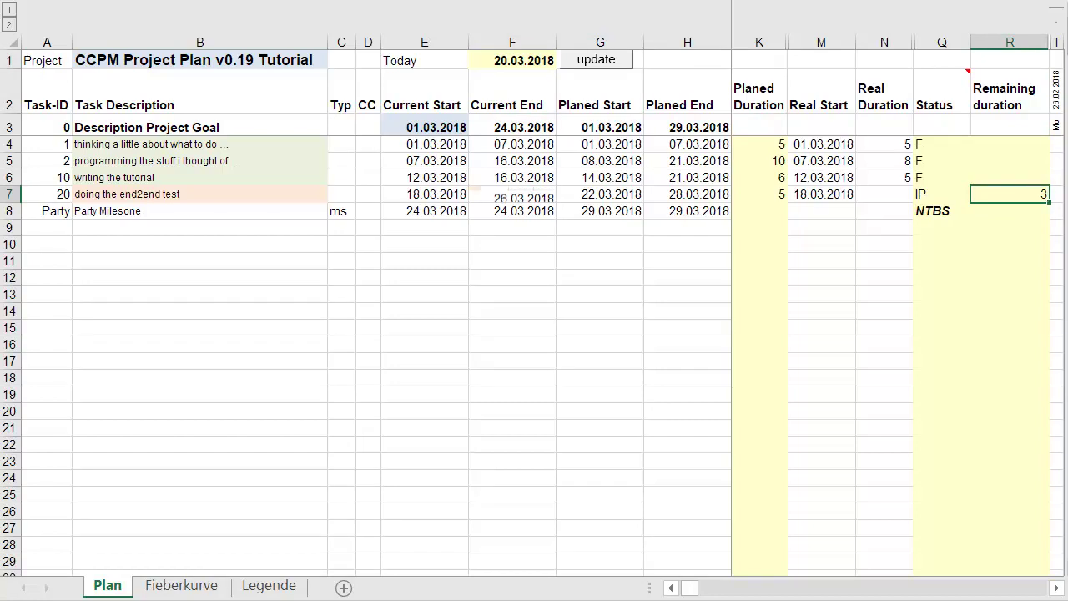
pyautogui.click(596, 59)
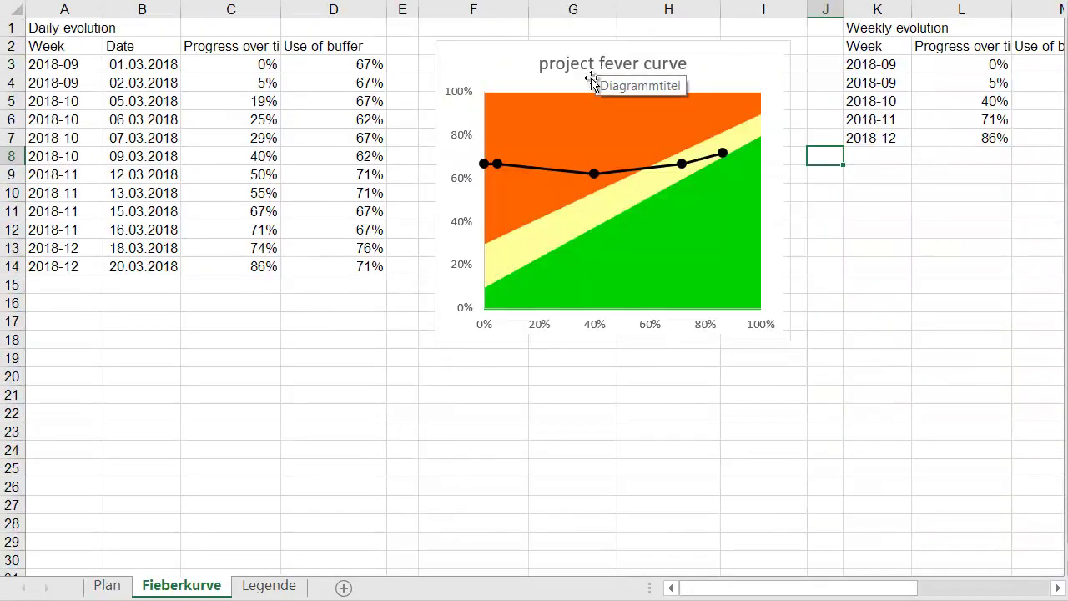
# - Return to the plan and set its Today date to 21.03.2018
pyautogui.click(122, 586)
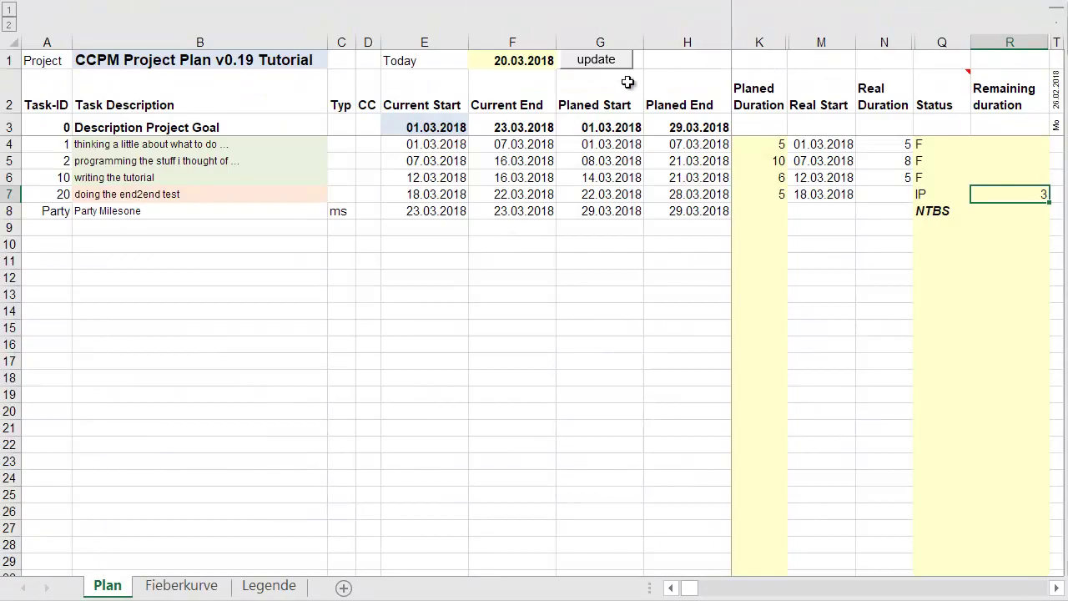
pyautogui.click(531, 65)
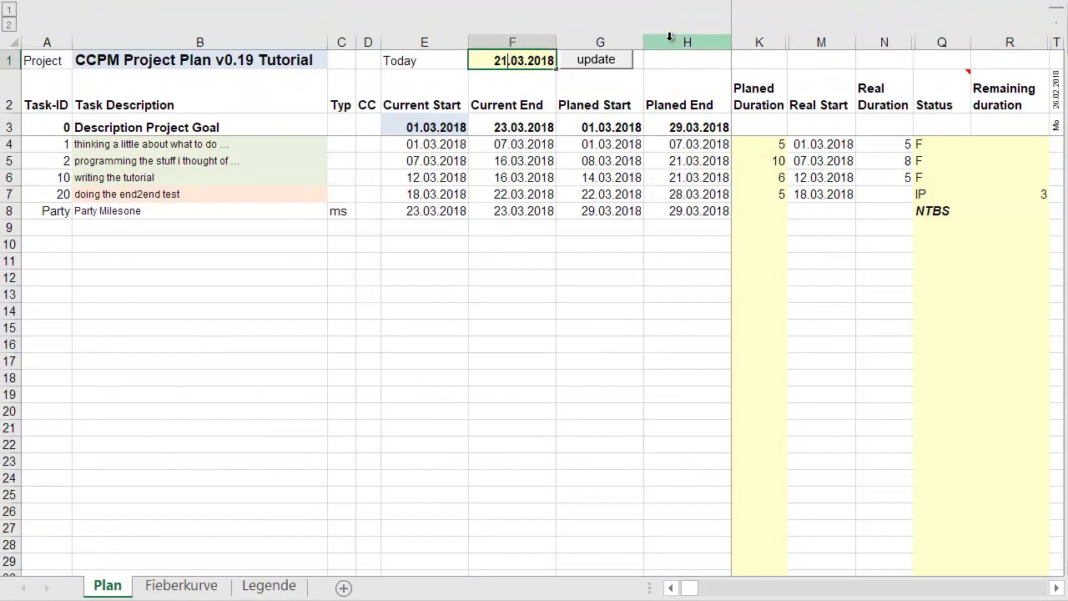
pyautogui.press('Return')
# - Set task 20's remaining duration to 4 and update the fever curve for 21.03.2018
pyautogui.click(1018, 193)
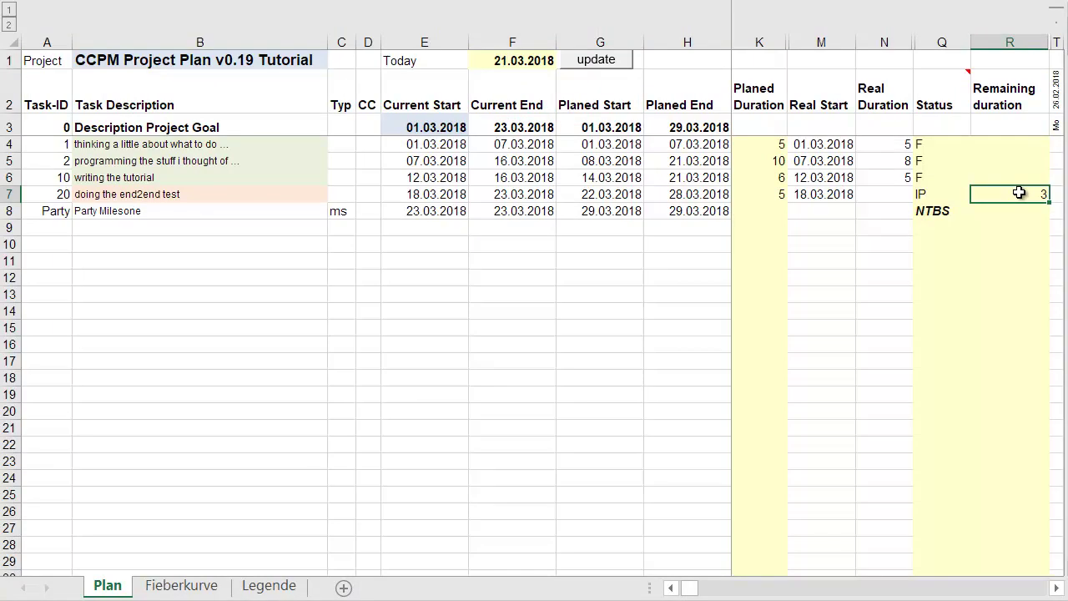
pyautogui.press('Return')
pyautogui.click(1018, 192)
pyautogui.click(596, 64)
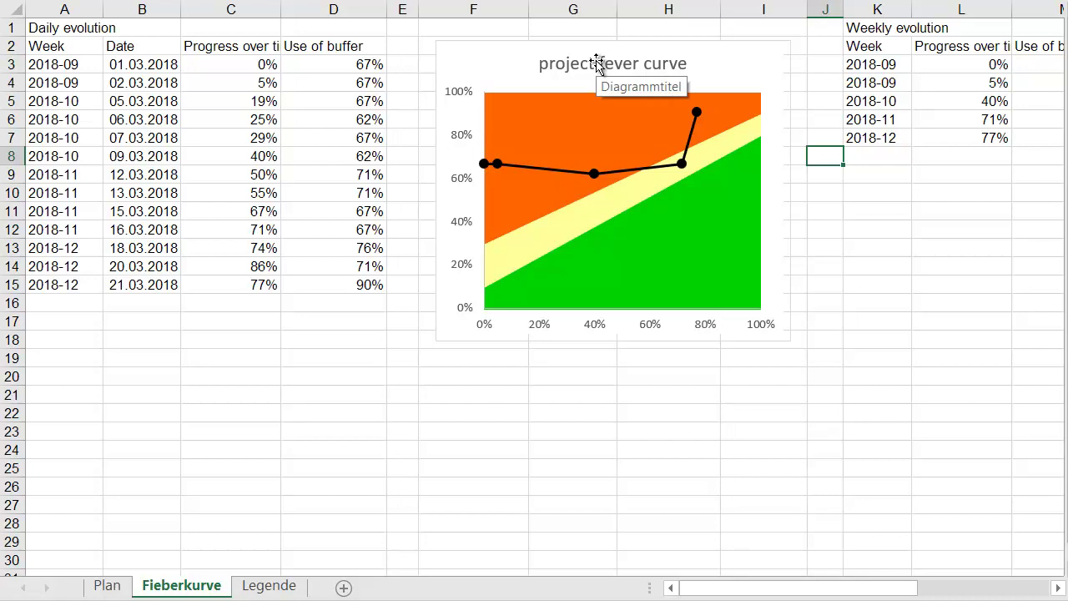
# - Return to the plan and set its Today date to 22.03.2018
pyautogui.click(107, 586)
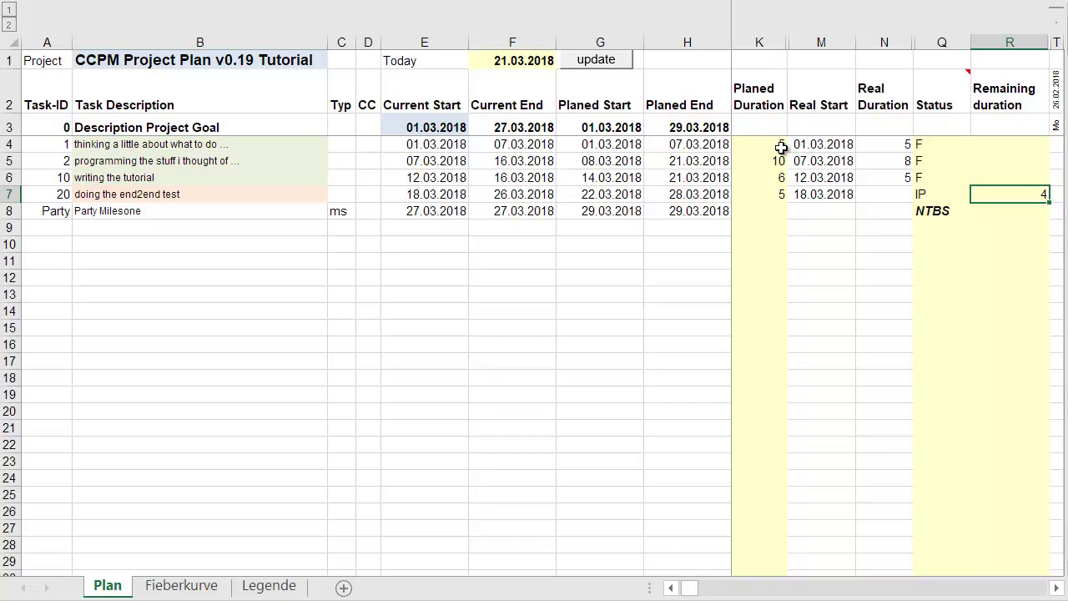
pyautogui.doubleClick(506, 60)
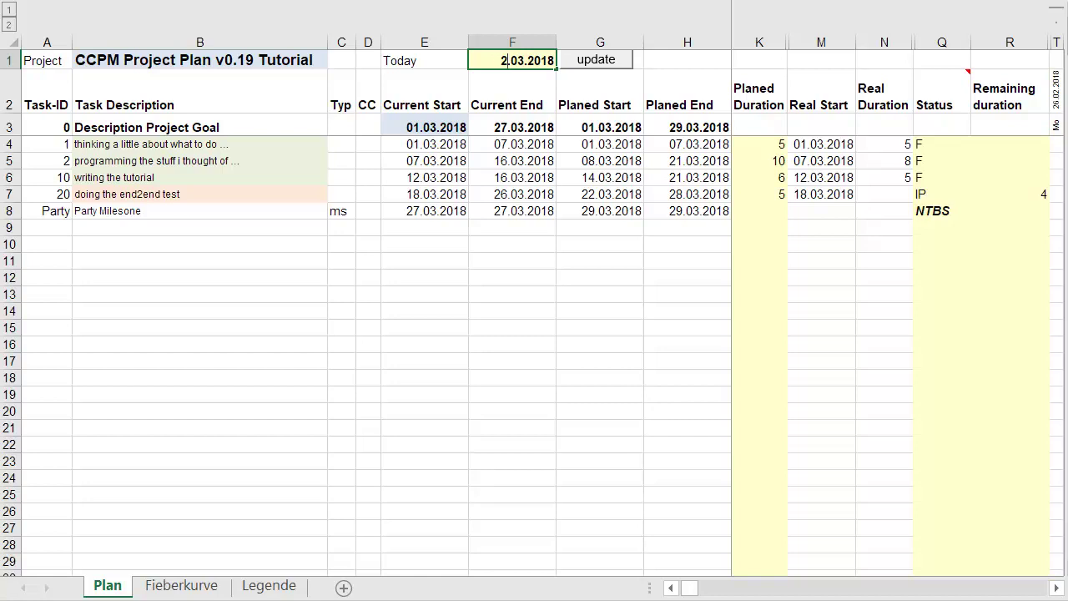
pyautogui.write('2')
pyautogui.press('Return')
# - Set task 20's remaining duration to 3 and update the fever curve for 22.03.2018
pyautogui.click(1027, 197)
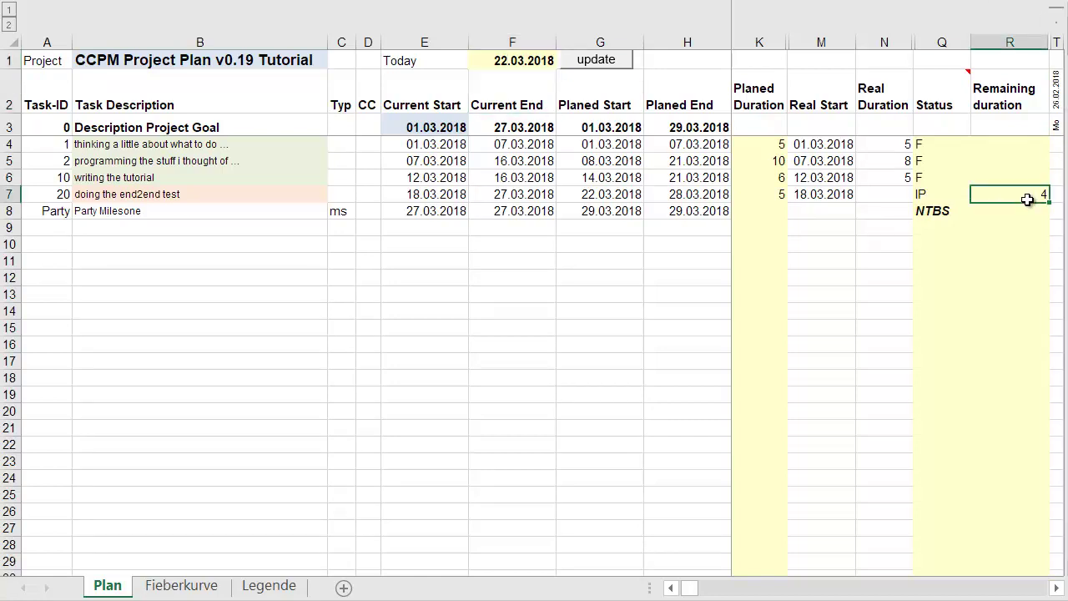
pyautogui.write('3')
pyautogui.press('Return')
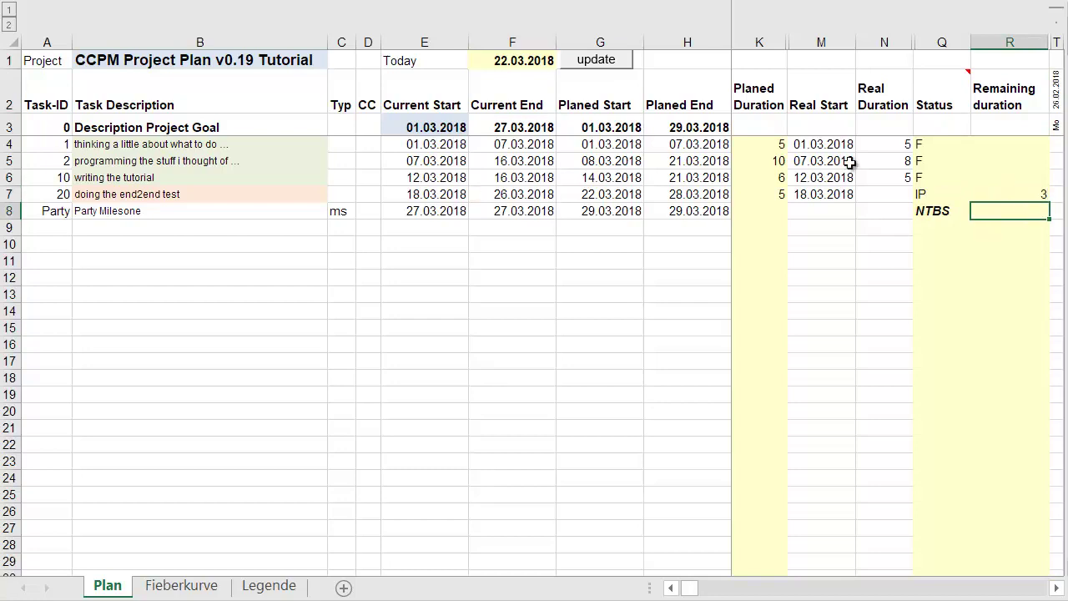
pyautogui.click(605, 60)
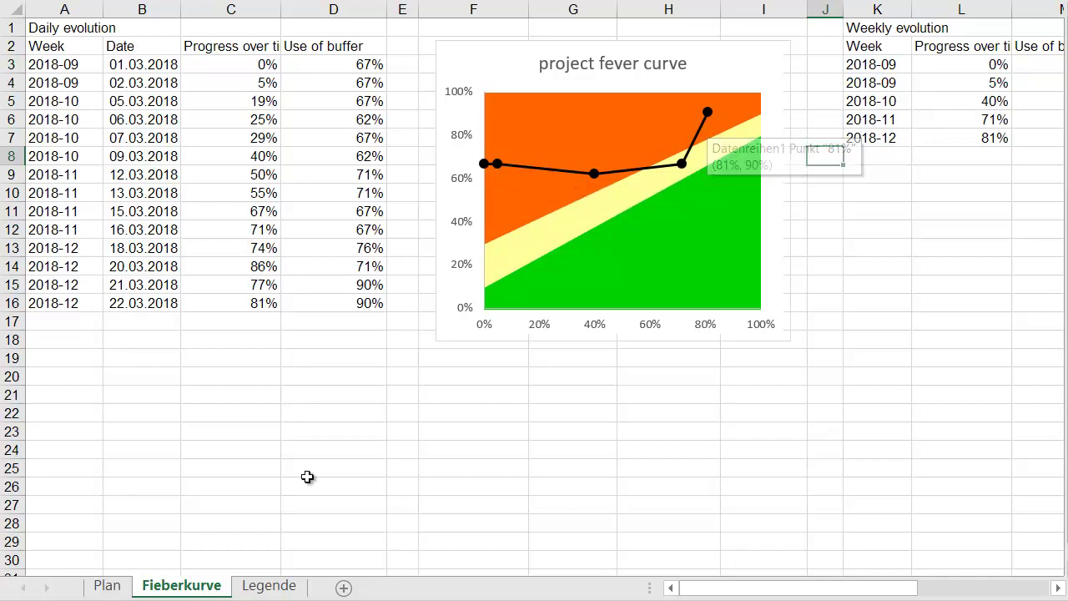
# - Return to the plan and examine task 20's calendar bar, comparing its current and planned days around the weekend before 26.03
pyautogui.click(107, 586)
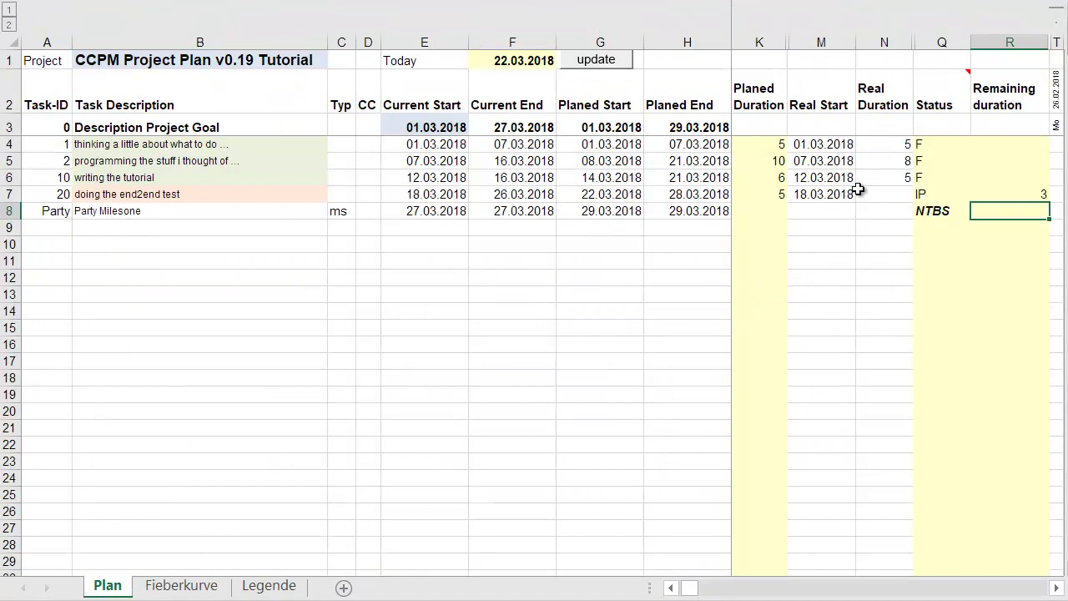
pyautogui.click(891, 191)
pyautogui.press('Right')
pyautogui.press('Right')
pyautogui.press('Right')
pyautogui.press('Right')
pyautogui.press('Right')
pyautogui.press('Right')
pyautogui.press('Right')
pyautogui.press('Right')
pyautogui.press('Right')
pyautogui.press('Right')
pyautogui.press('Right')
pyautogui.press('Right')
pyautogui.press('Right')
pyautogui.press('Right')
pyautogui.press('Right')
pyautogui.press('Right')
pyautogui.press('Right')
pyautogui.press('Right')
pyautogui.press('Right')
pyautogui.press('Right')
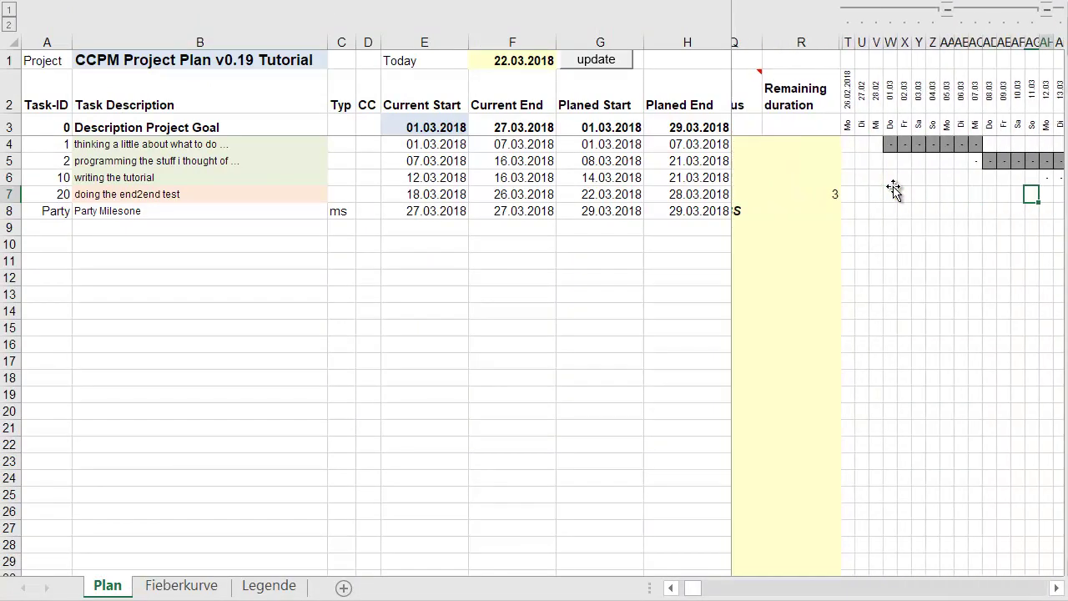
pyautogui.press('Right')
pyautogui.press('Right')
pyautogui.press('Right')
pyautogui.press('Right')
pyautogui.press('Right')
pyautogui.press('Right')
pyautogui.press('Right')
pyautogui.press('Right')
pyautogui.press('Right')
pyautogui.press('Right')
pyautogui.press('Left')
pyautogui.press('Left')
pyautogui.press('Left')
pyautogui.press('Left')
pyautogui.press('Left')
pyautogui.press('Left')
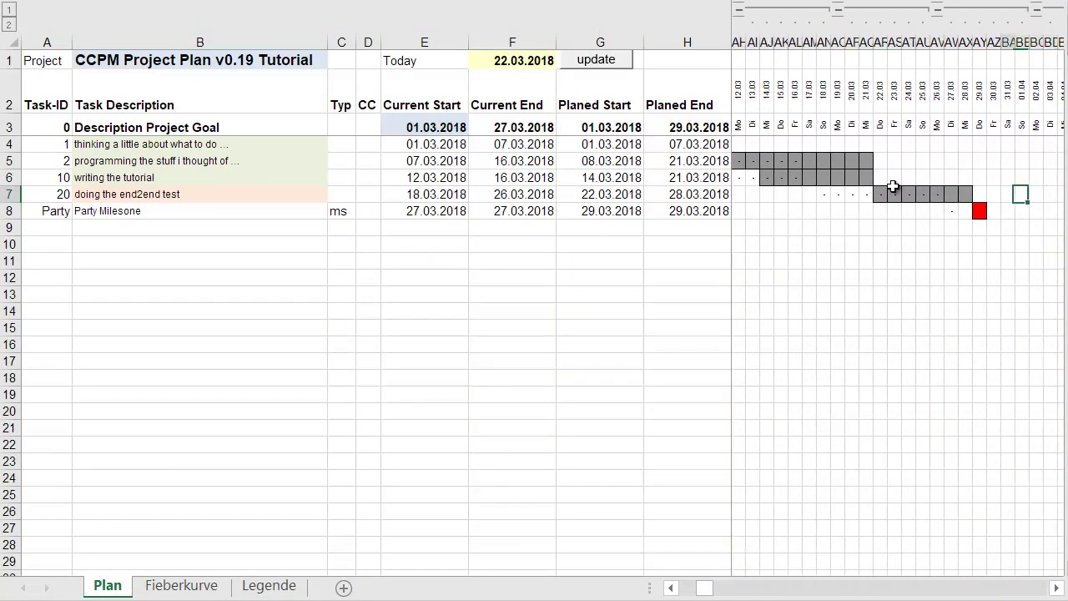
pyautogui.press('Left')
pyautogui.press('Left')
pyautogui.press('Left')
pyautogui.press('Left')
pyautogui.press('Right')
pyautogui.press('Right')
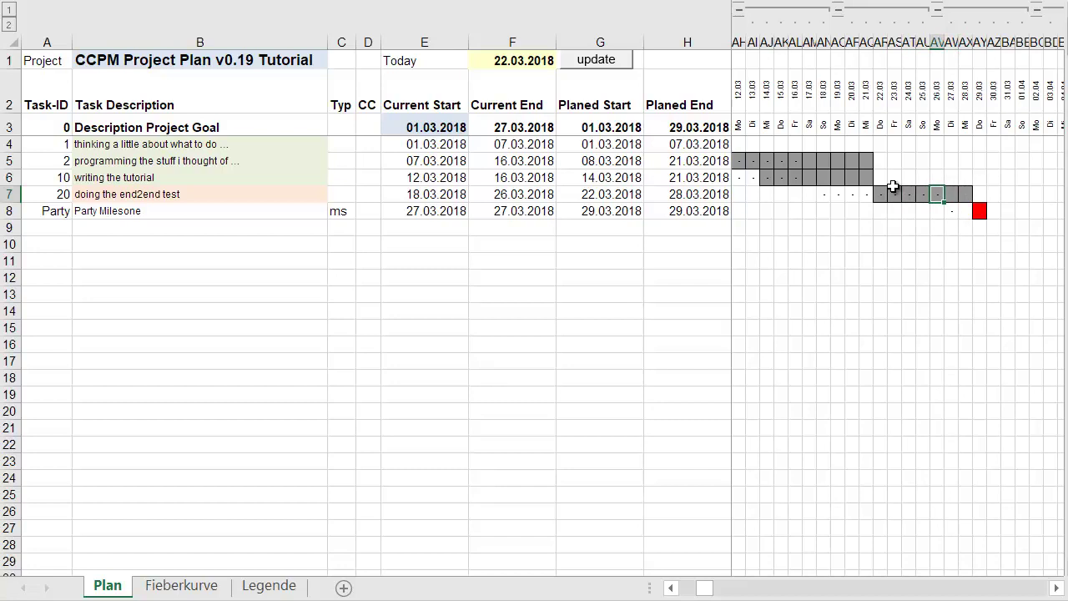
pyautogui.press('Left')
pyautogui.press('Left')
pyautogui.press('Right')
pyautogui.press('Right')
pyautogui.press('Left')
pyautogui.press('Left')
pyautogui.press('Right')
pyautogui.press('Right')
pyautogui.press('Right')
pyautogui.press('Right')
pyautogui.press('Left')
pyautogui.press('Left')
pyautogui.press('Left')
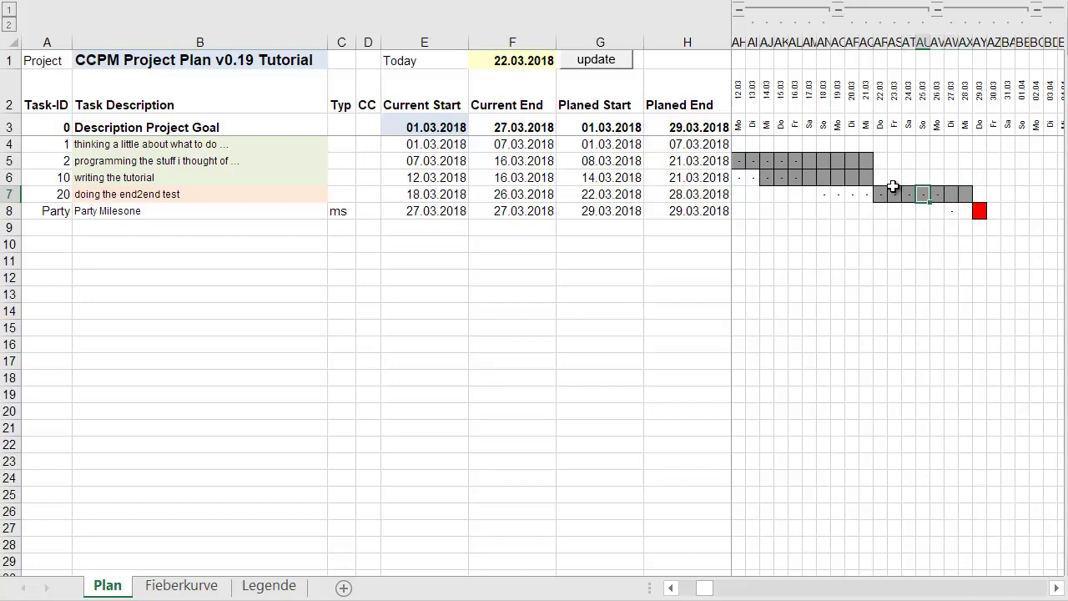
# - Set the plan's Today date to 26.03.2018
pyautogui.doubleClick(506, 60)
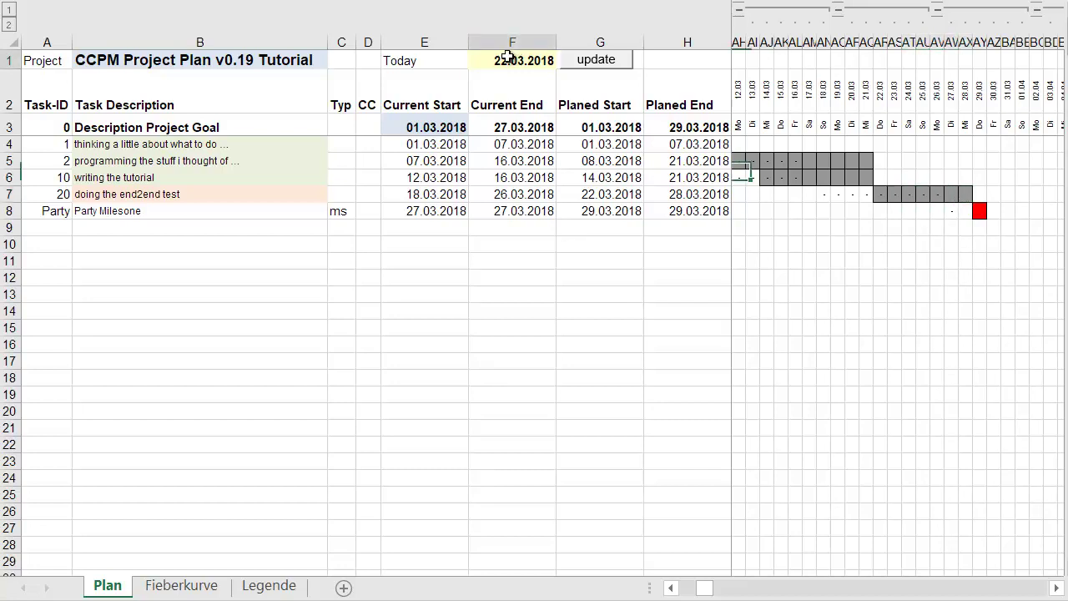
pyautogui.press('BackSpace')
pyautogui.write('6')
pyautogui.press('Return')
# - Set task 20's remaining duration to 2 and update the fever curve for 26.03.2018
pyautogui.press('Down')
pyautogui.press('Down')
pyautogui.press('Down')
pyautogui.press('Down')
pyautogui.press('Right')
pyautogui.press('Right')
pyautogui.press('Right')
pyautogui.press('Right')
pyautogui.press('Right')
pyautogui.press('Right')
pyautogui.press('Right')
pyautogui.press('Right')
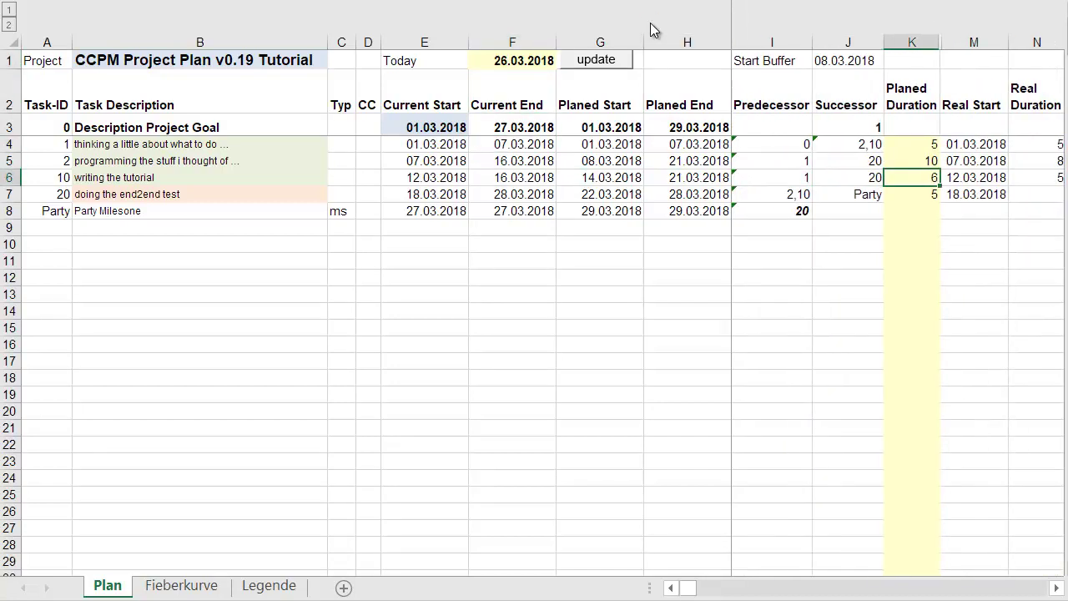
pyautogui.press('Right')
pyautogui.press('Right')
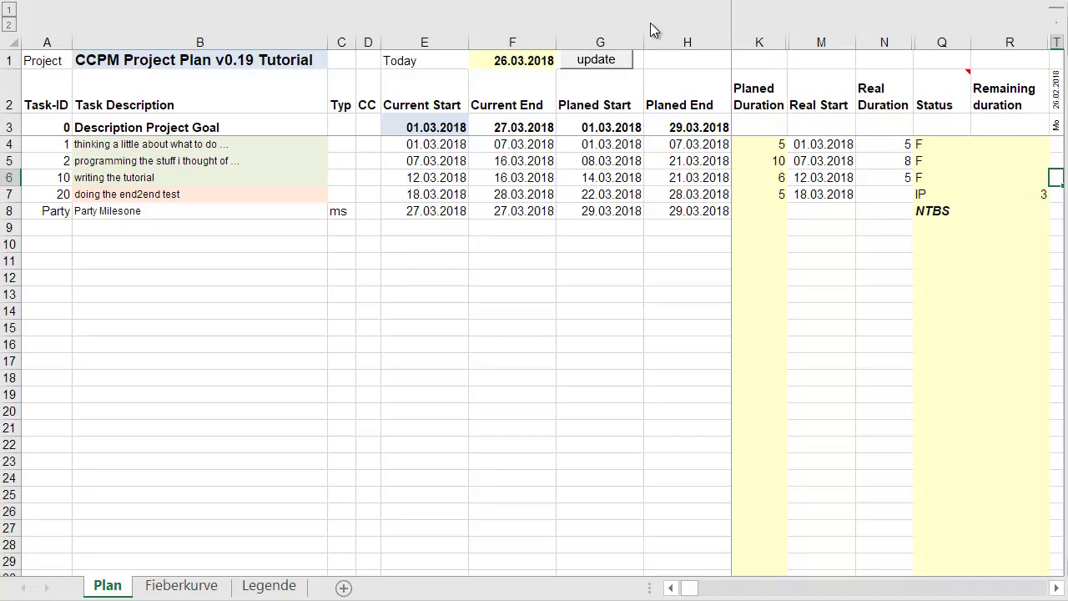
pyautogui.press('Down')
pyautogui.press('Left')
pyautogui.press('Left')
pyautogui.write('2')
pyautogui.press('Return')
pyautogui.press('Up')
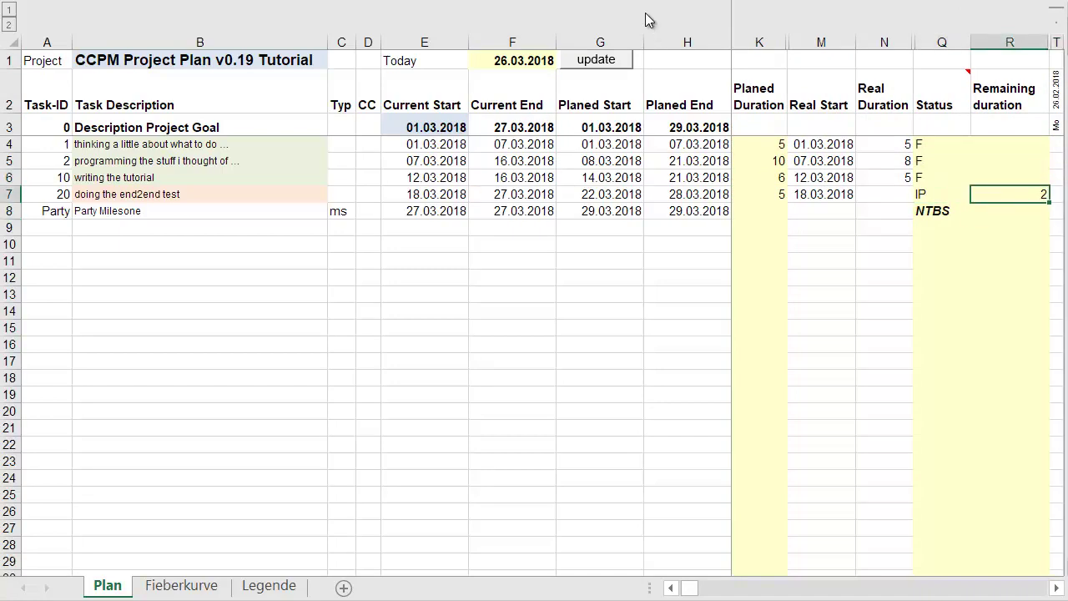
pyautogui.click(594, 60)
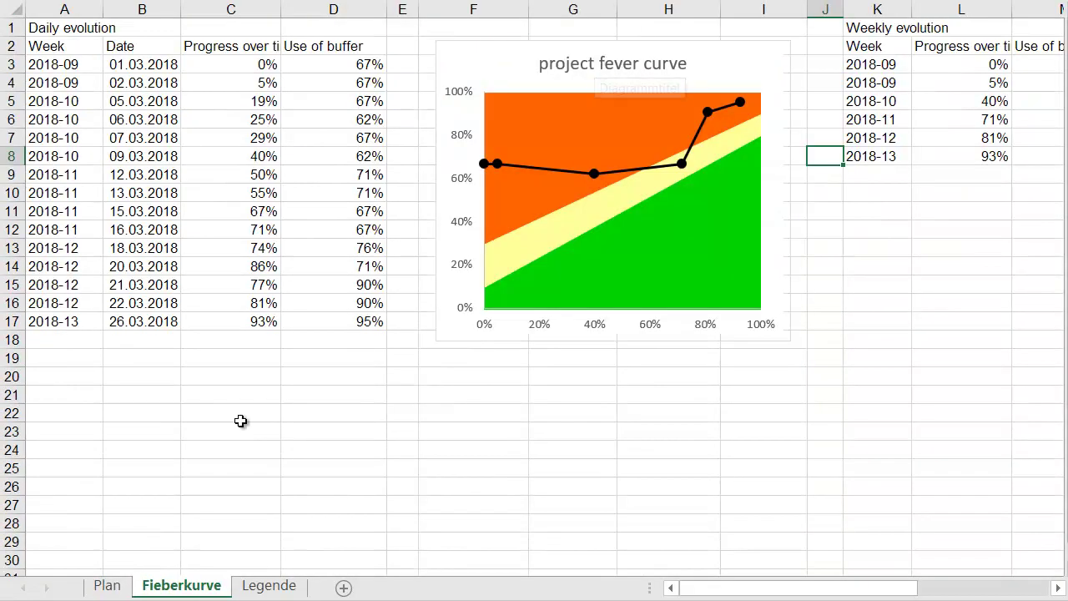
# - Return to the plan and set its Today date to 27.03.2018
pyautogui.click(121, 585)
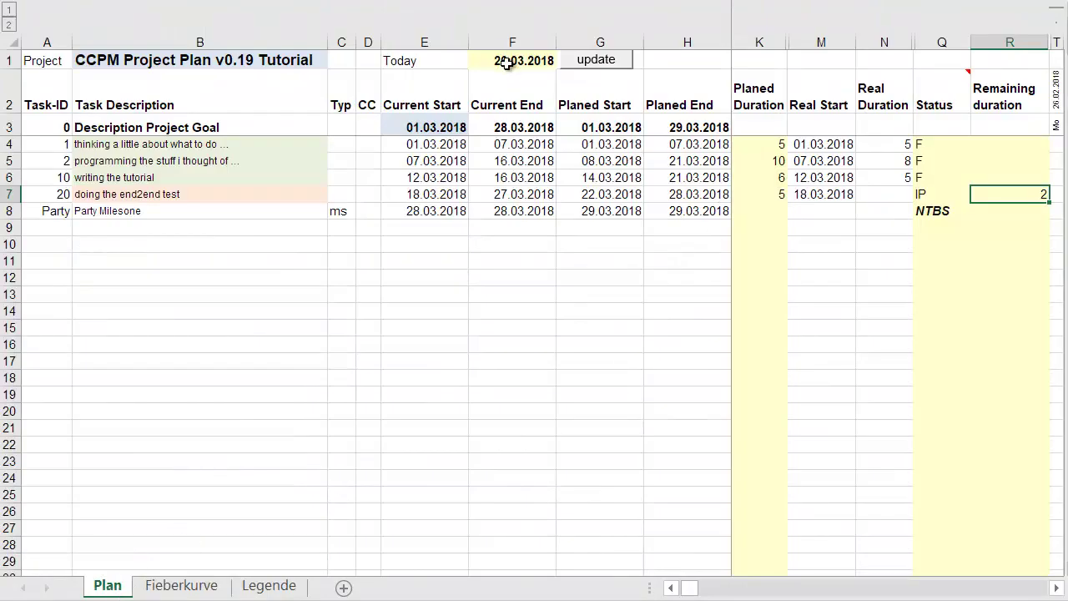
pyautogui.doubleClick(506, 65)
pyautogui.press('BackSpace')
pyautogui.write('7')
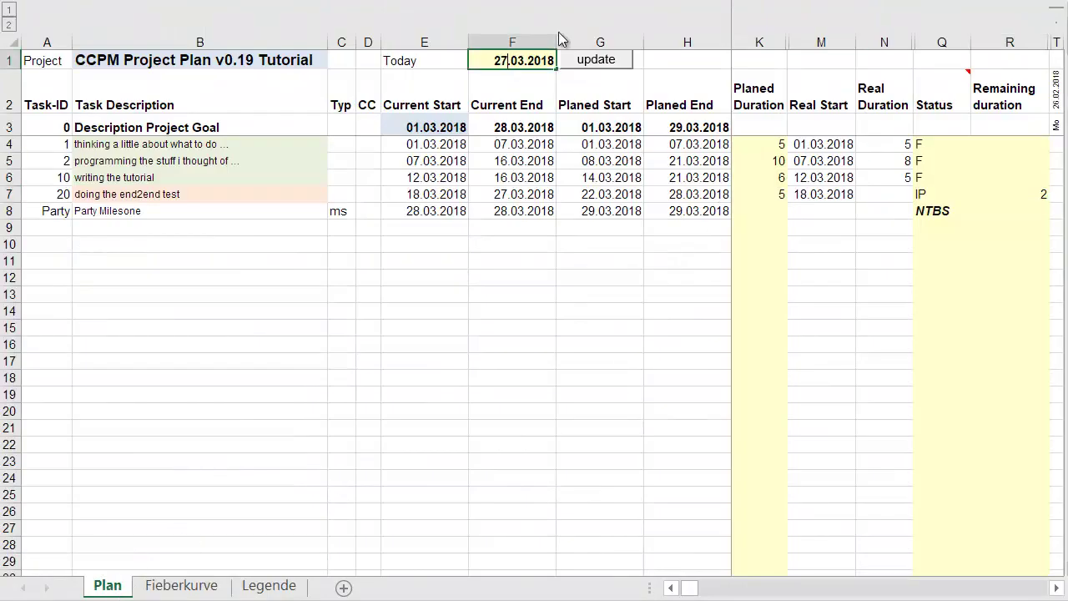
pyautogui.press('Return')
# - Mark task 20 as finished with status F and no remaining duration, and update the fever curve for 27.03.2018
pyautogui.click(928, 195)
pyautogui.click(979, 194)
pyautogui.press('Escape')
pyautogui.click(1039, 196)
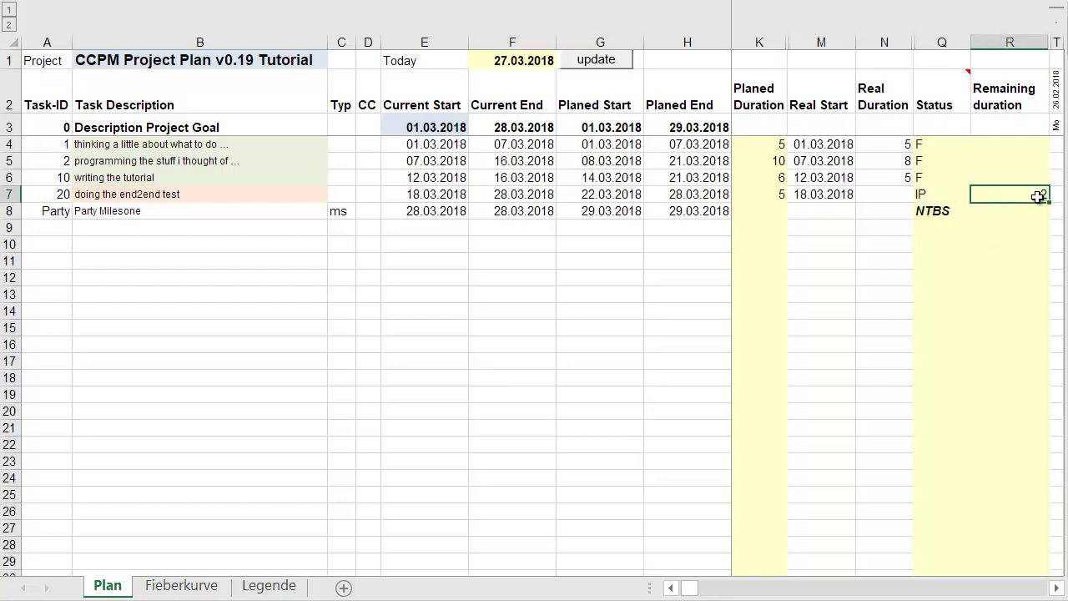
pyautogui.click(952, 194)
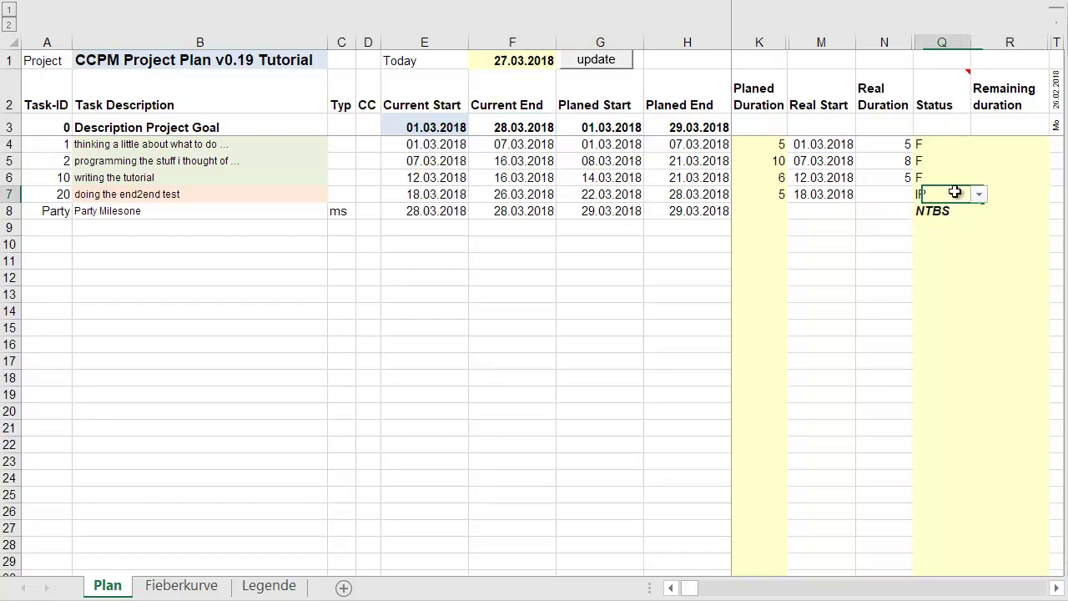
pyautogui.click(978, 195)
pyautogui.click(945, 245)
pyautogui.click(590, 73)
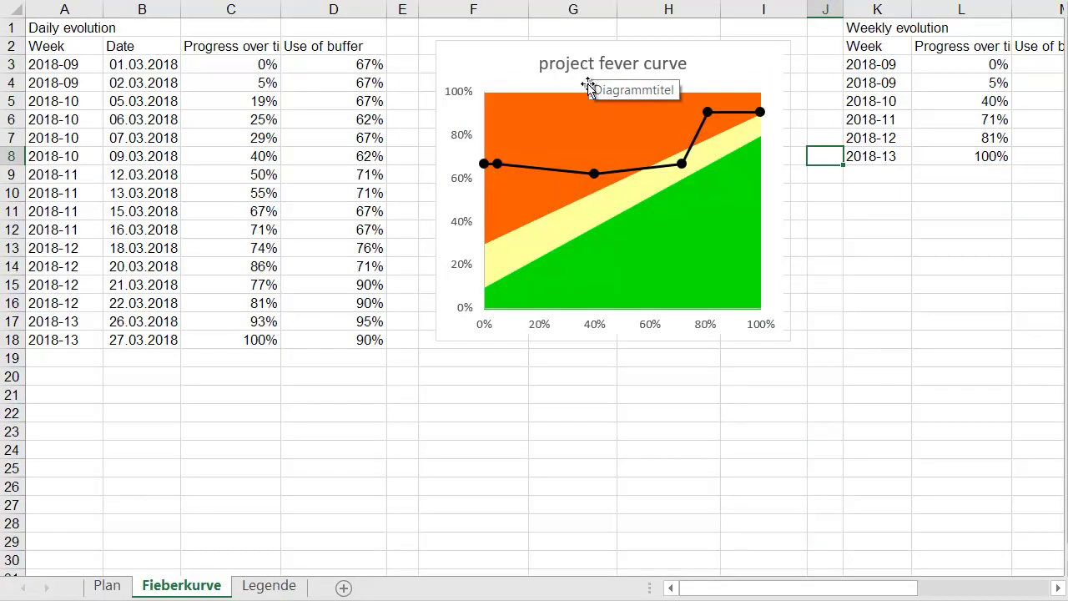
# - Return to the plan and set the Party milestone's status to F
pyautogui.click(107, 587)
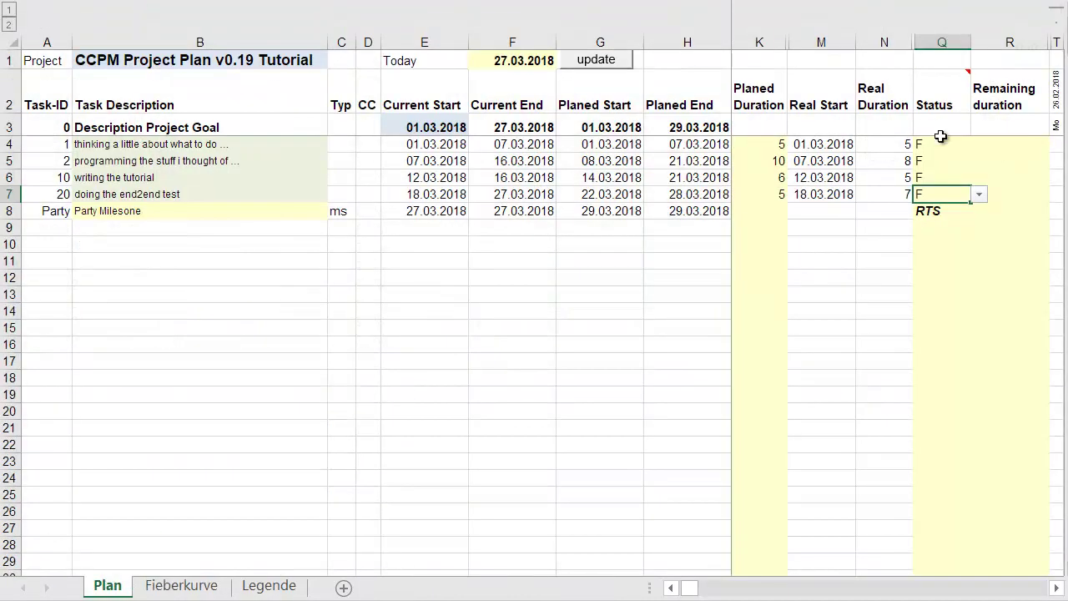
pyautogui.click(926, 210)
pyautogui.click(979, 211)
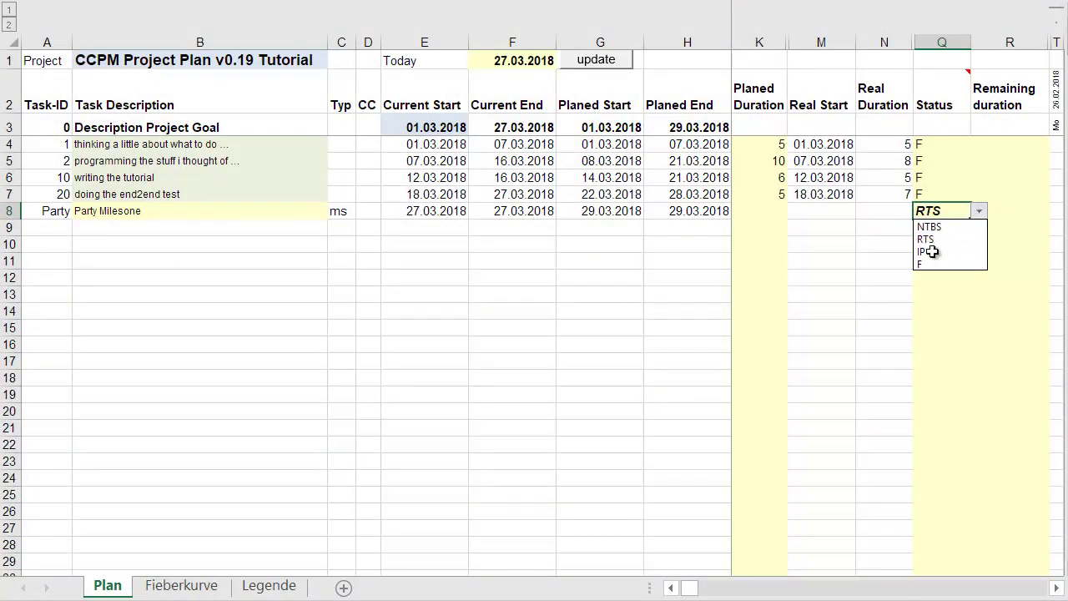
pyautogui.click(957, 265)
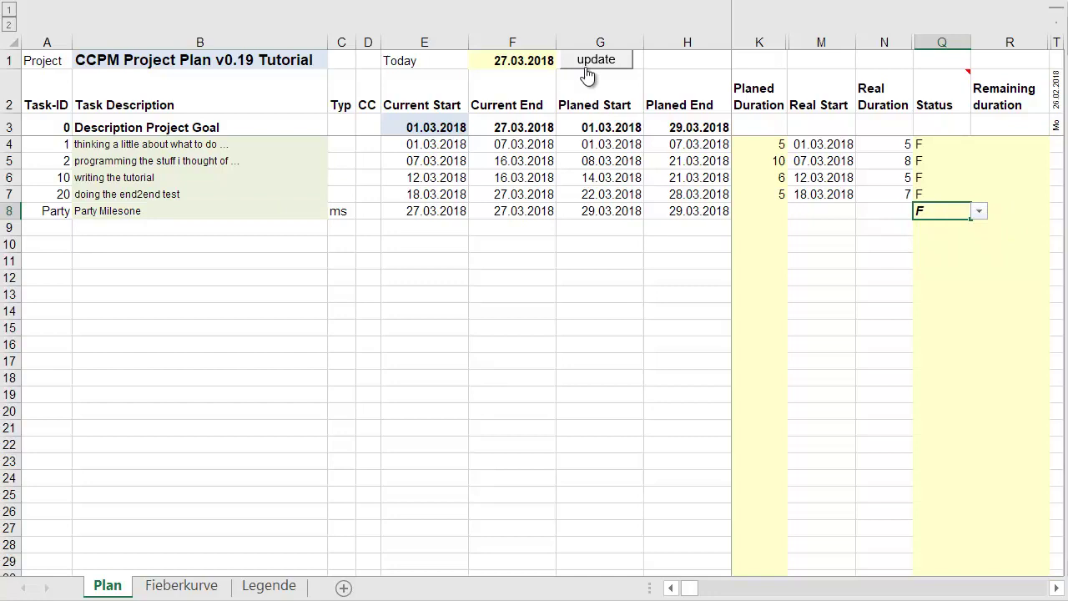
# - Set the plan's Today date to 28.03.2018 and update the fever curve for that day
pyautogui.click(508, 61)
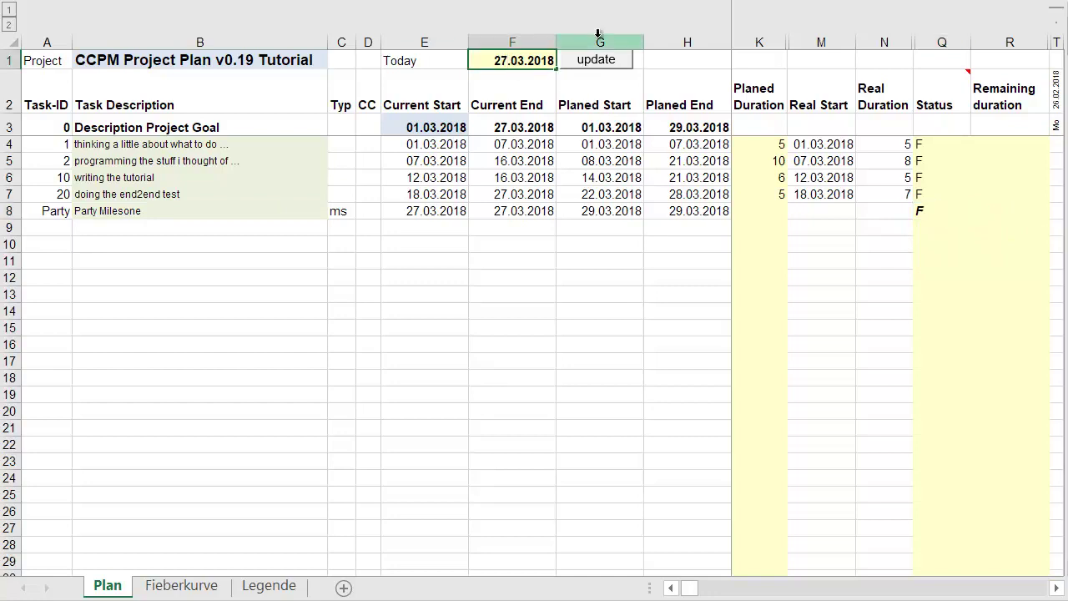
pyautogui.press('BackSpace')
pyautogui.write('8')
pyautogui.press('Return')
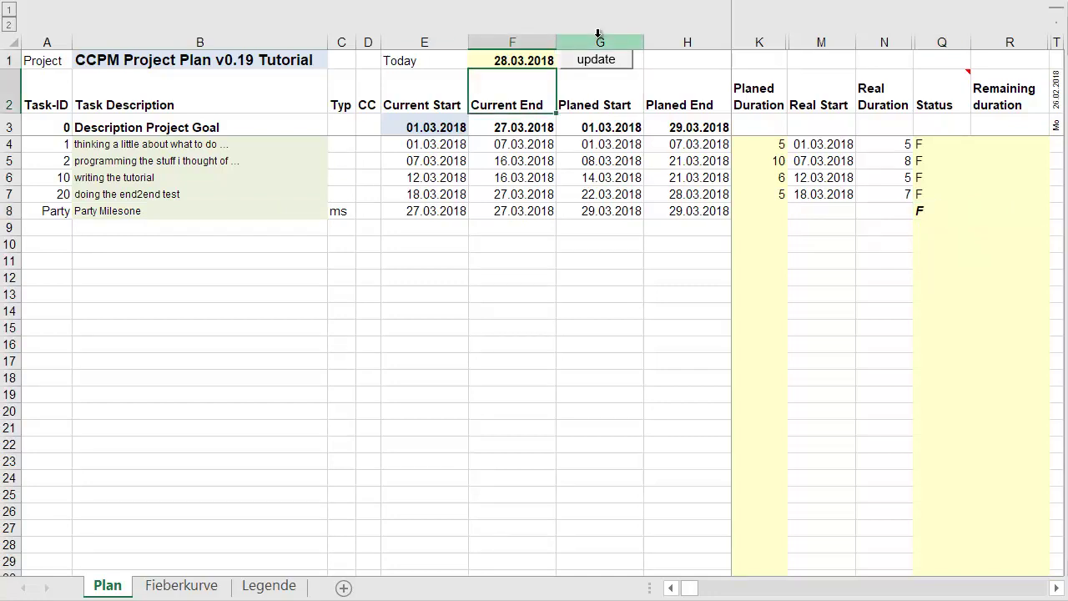
pyautogui.click(597, 64)
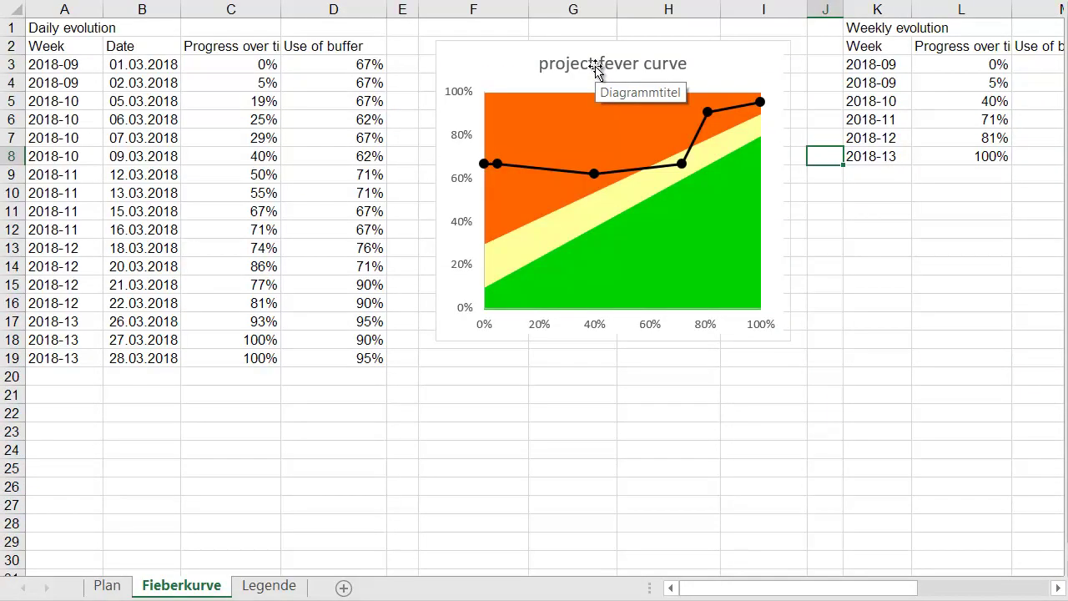
pyautogui.click(625, 366)
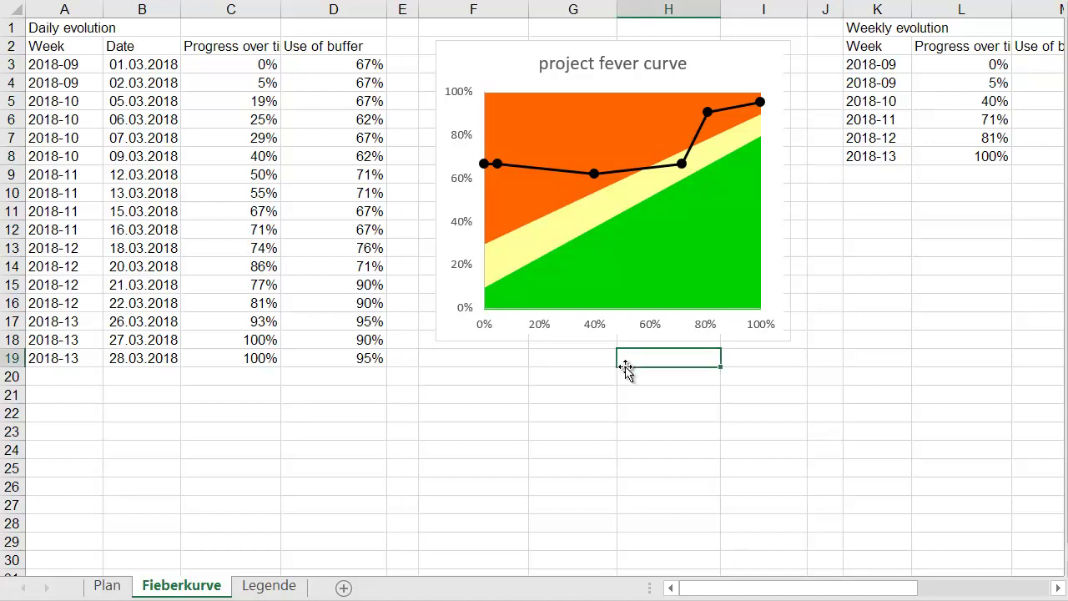